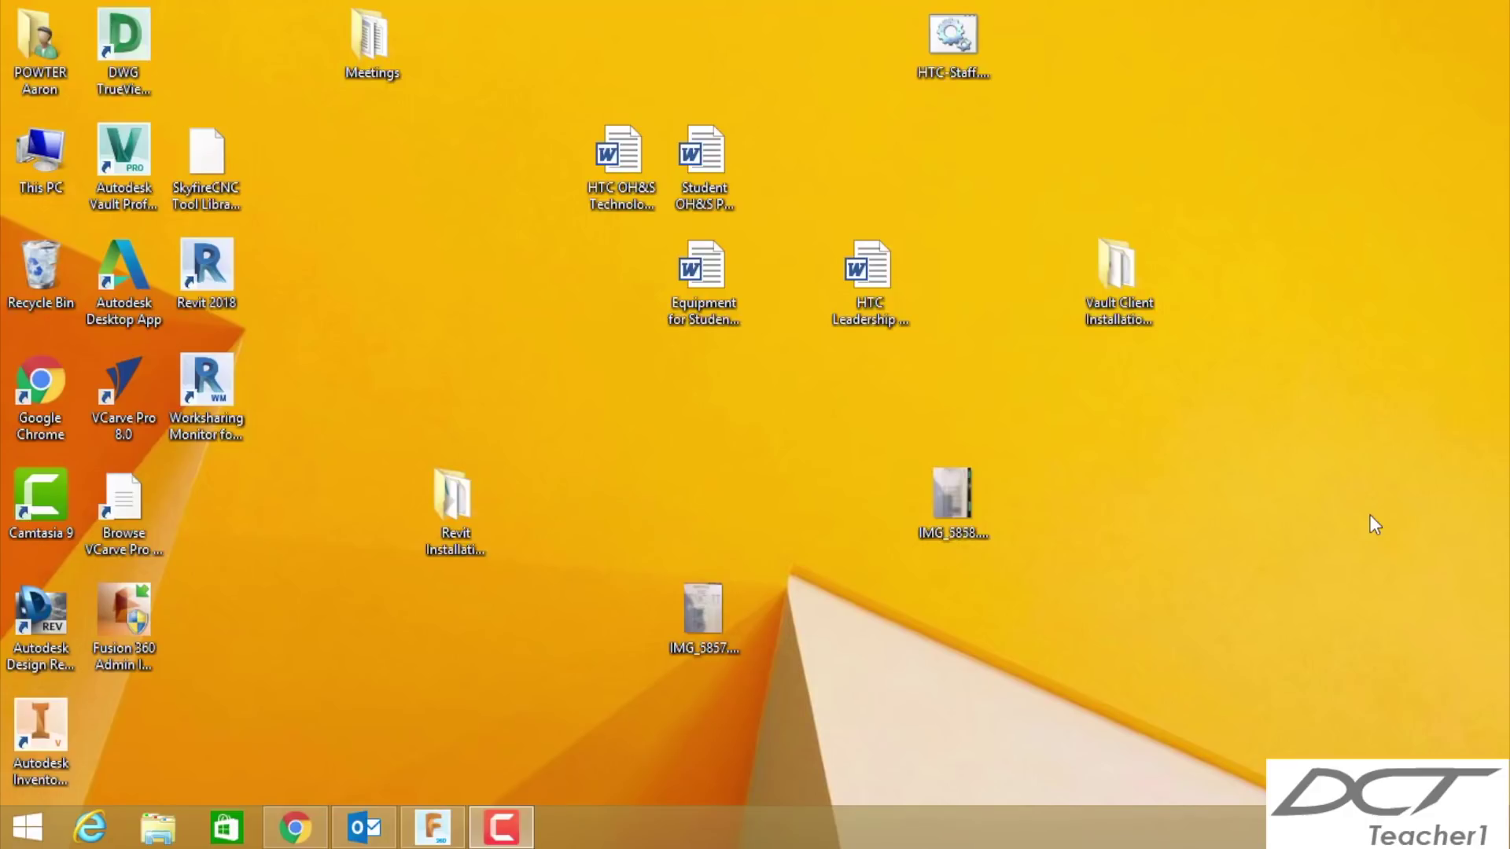
- Restore the Fusion 360 window showing the Butt Joint v2 design from the taskbar
{"action": "left_click", "coordinate": [429, 832]}
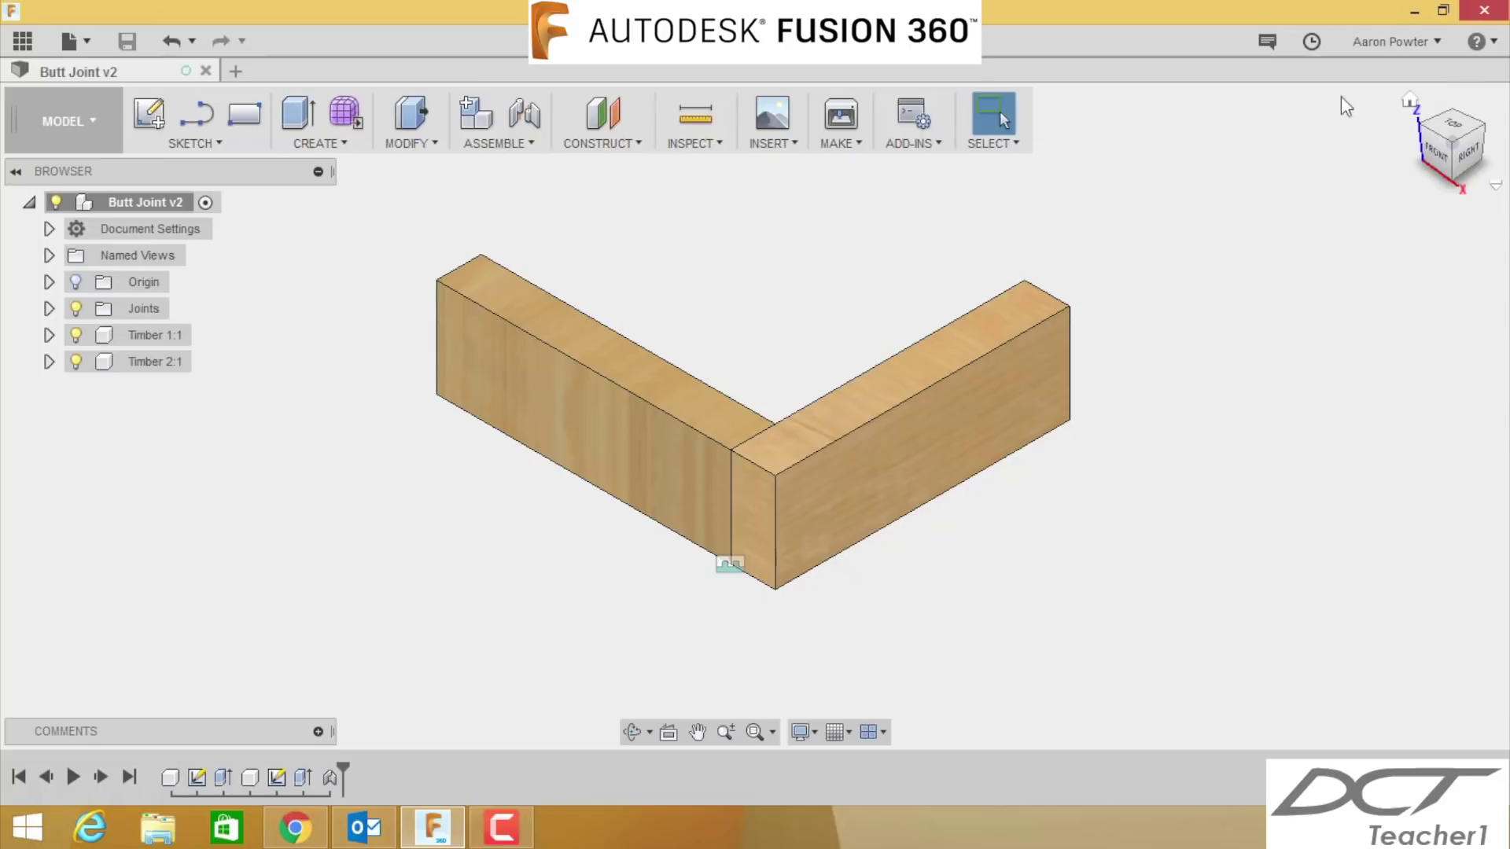
{"action": "left_click", "coordinate": [1436, 44]}
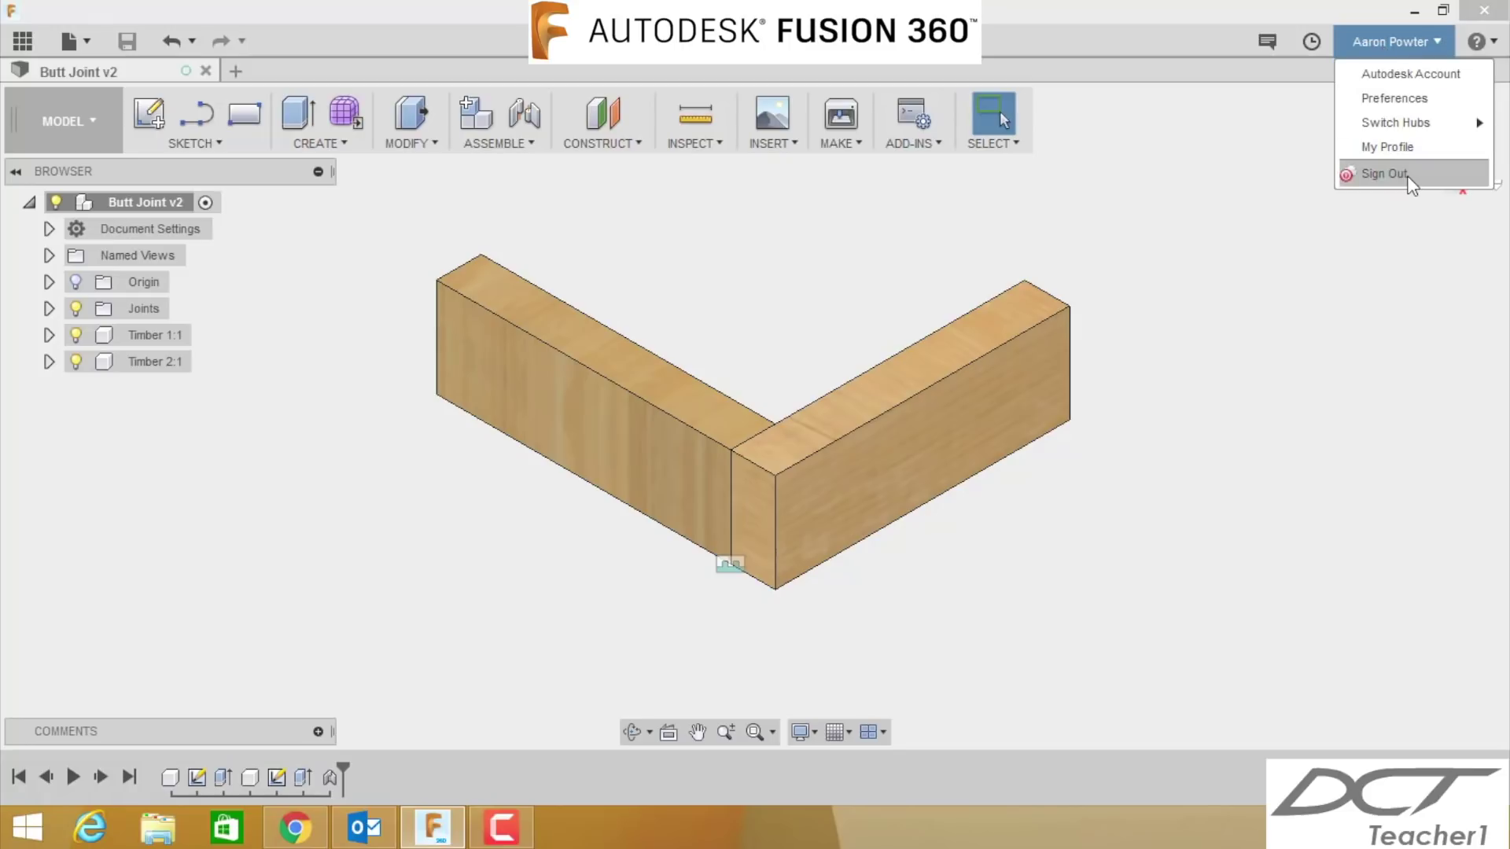
{"action": "left_click", "coordinate": [1380, 102]}
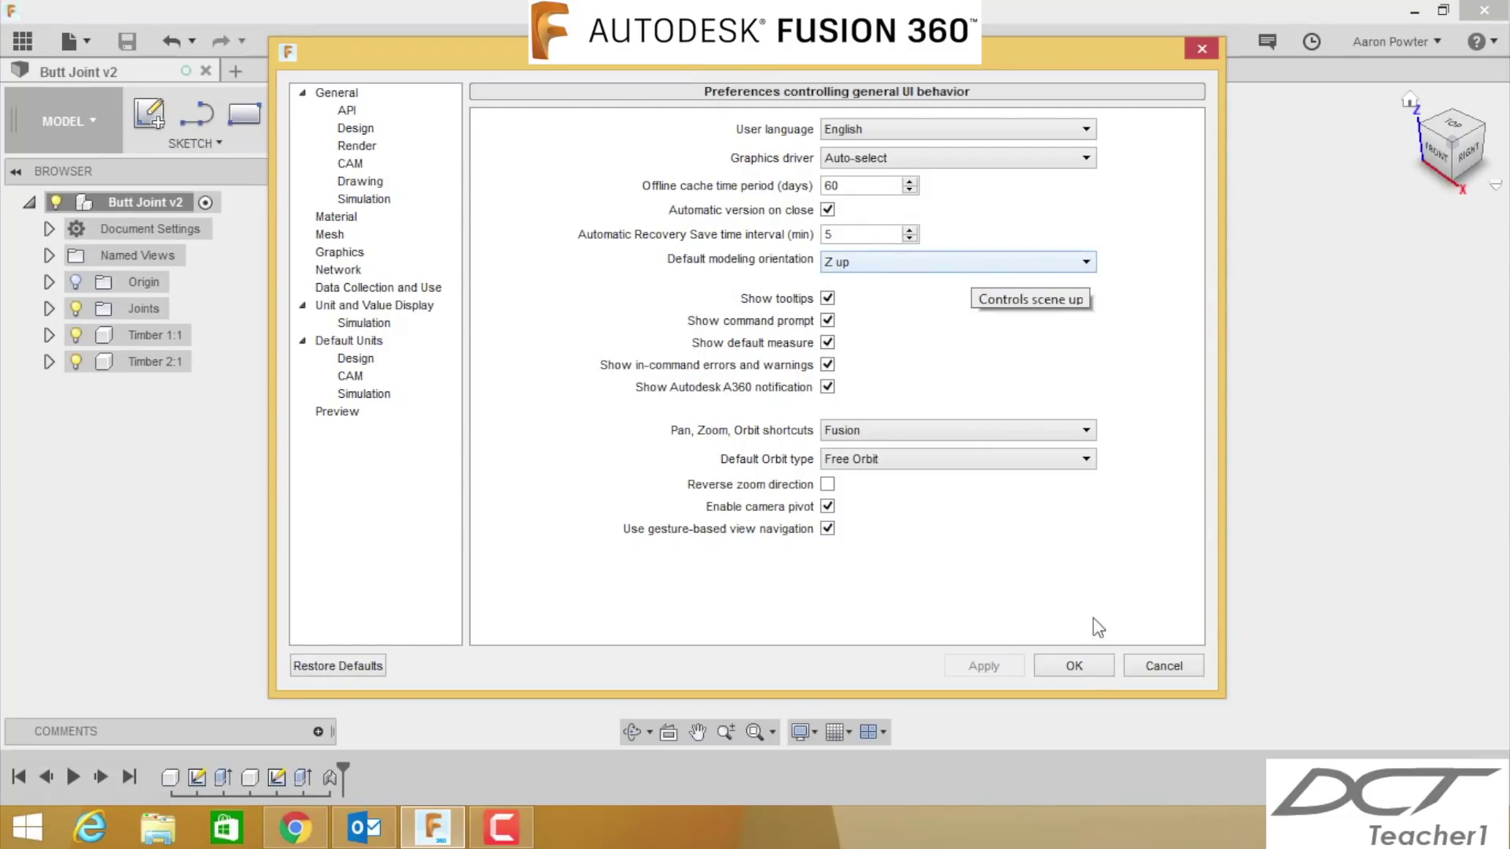
{"action": "left_click", "coordinate": [1086, 667]}
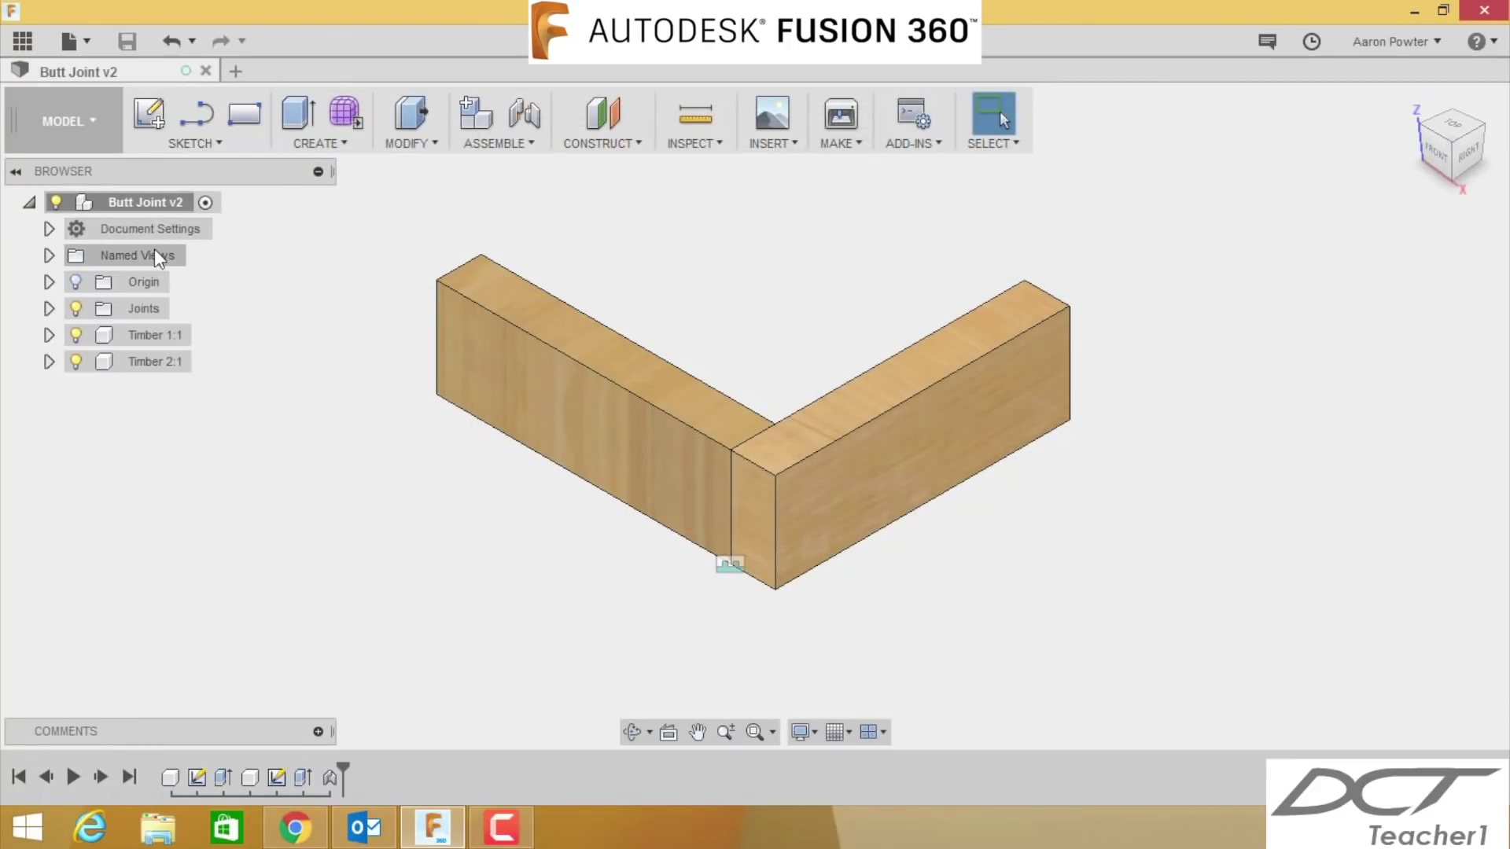
{"action": "left_click", "coordinate": [49, 229]}
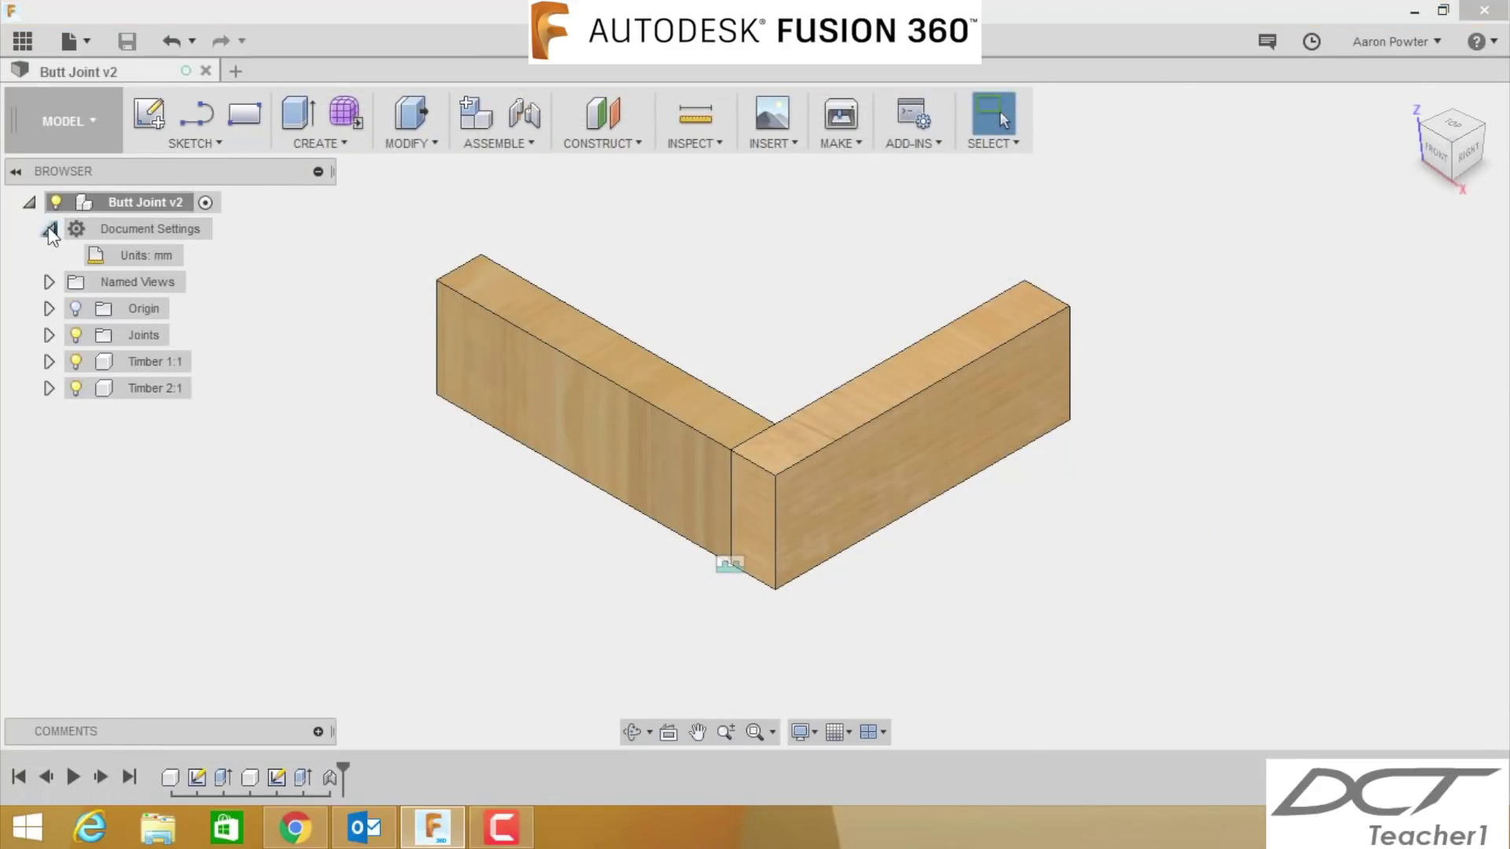
{"action": "mouse_move", "coordinate": [153, 260]}
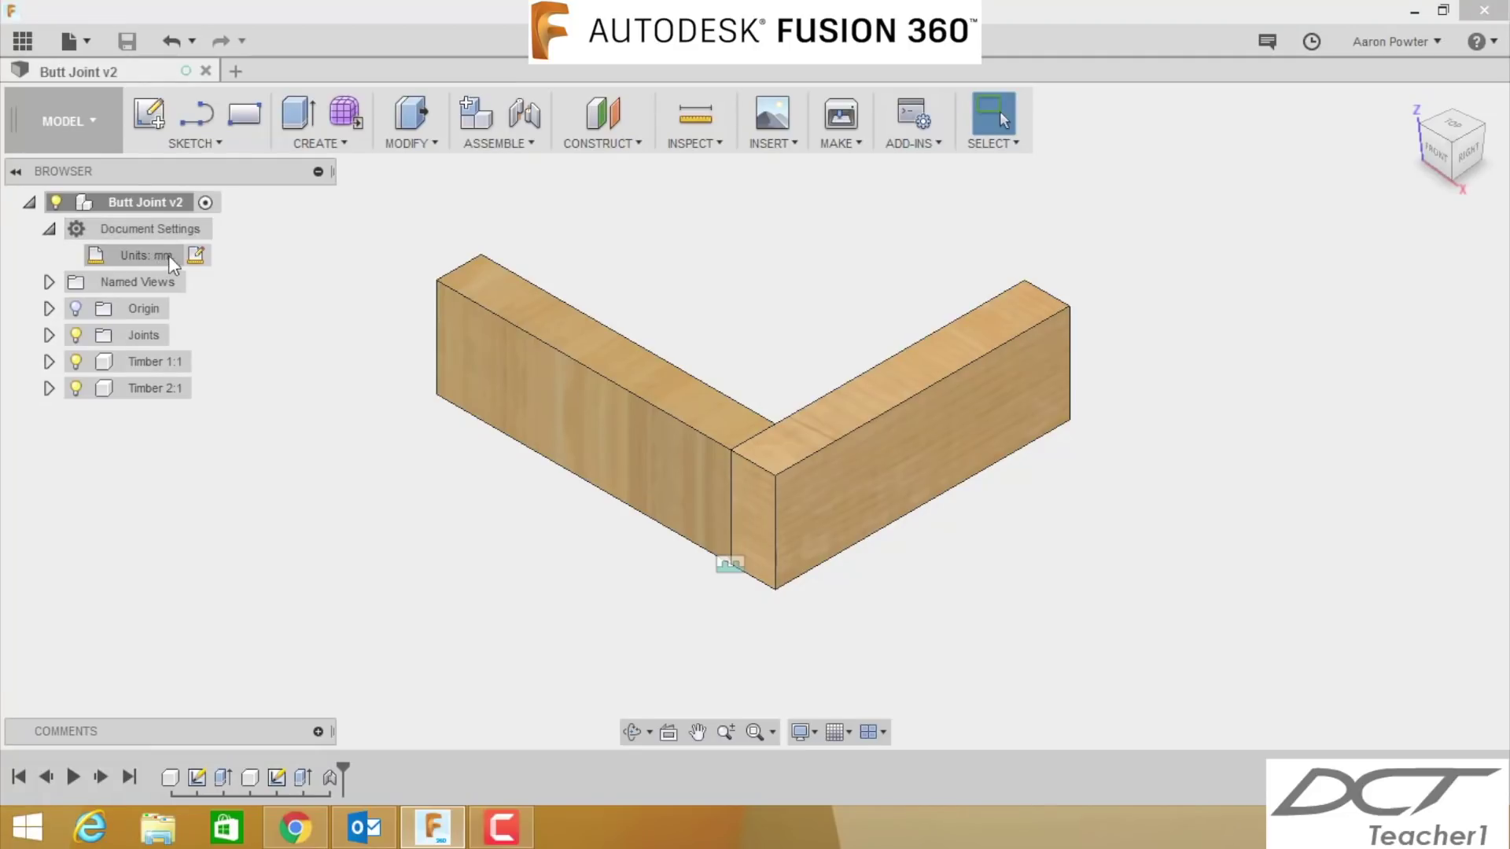
{"action": "left_click", "coordinate": [49, 229]}
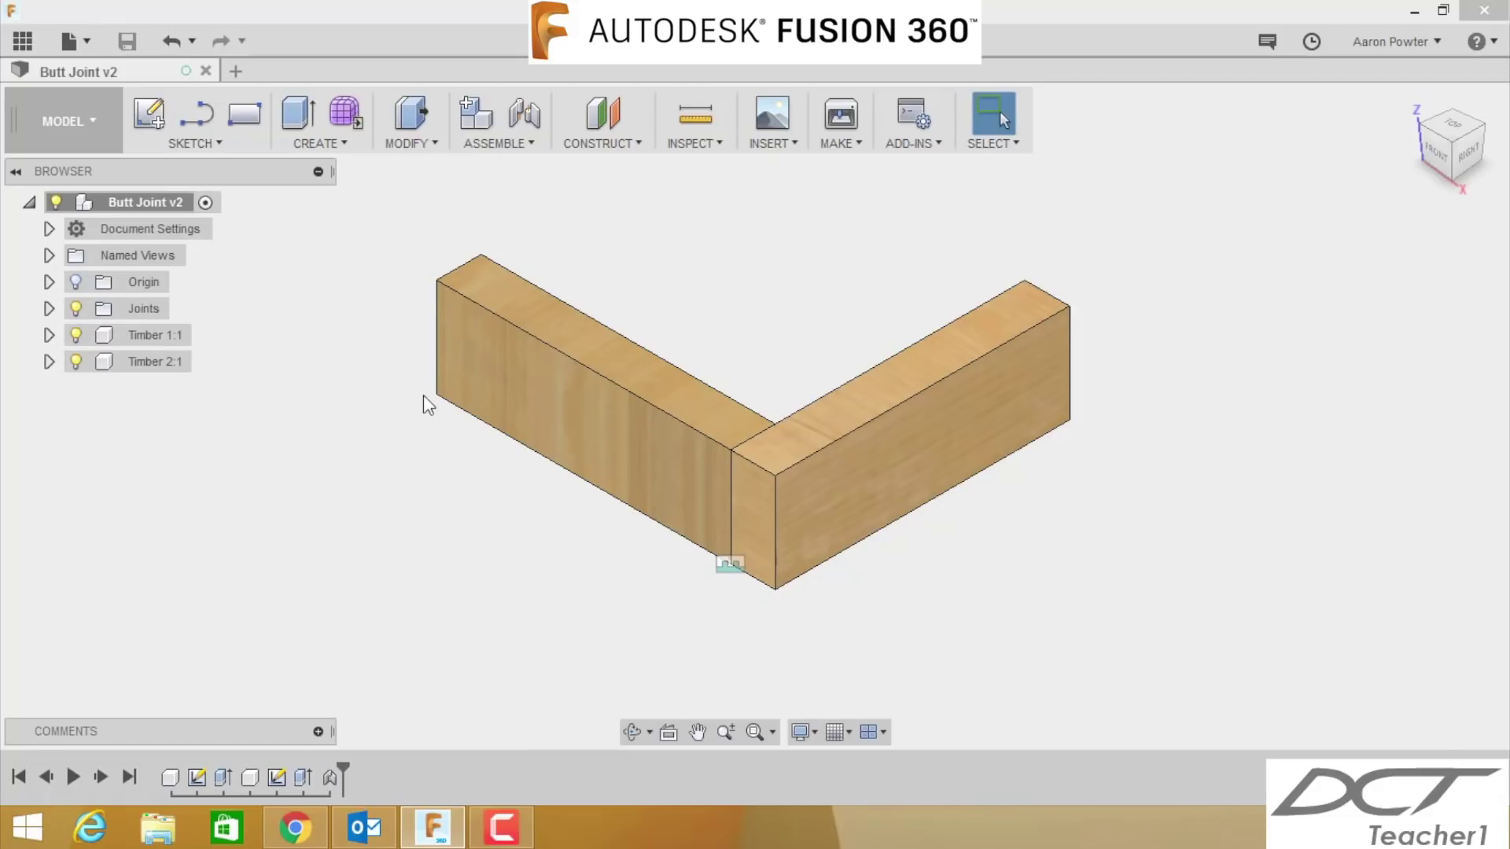
- Create a new project named 'Your Name Tech10' in the Data Panel and open it
{"action": "left_click", "coordinate": [23, 41]}
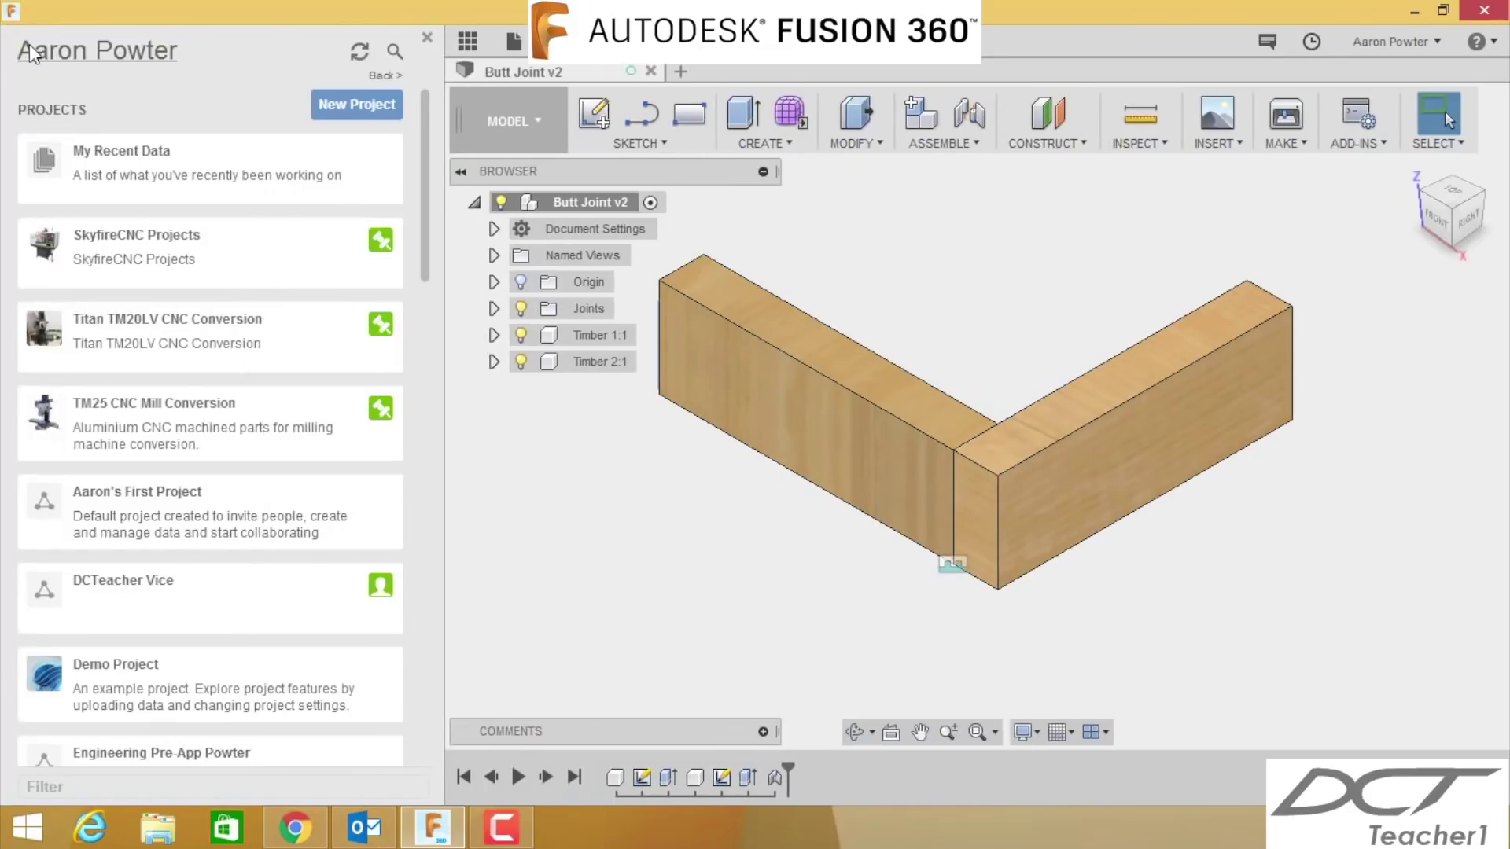
{"action": "left_click", "coordinate": [356, 104]}
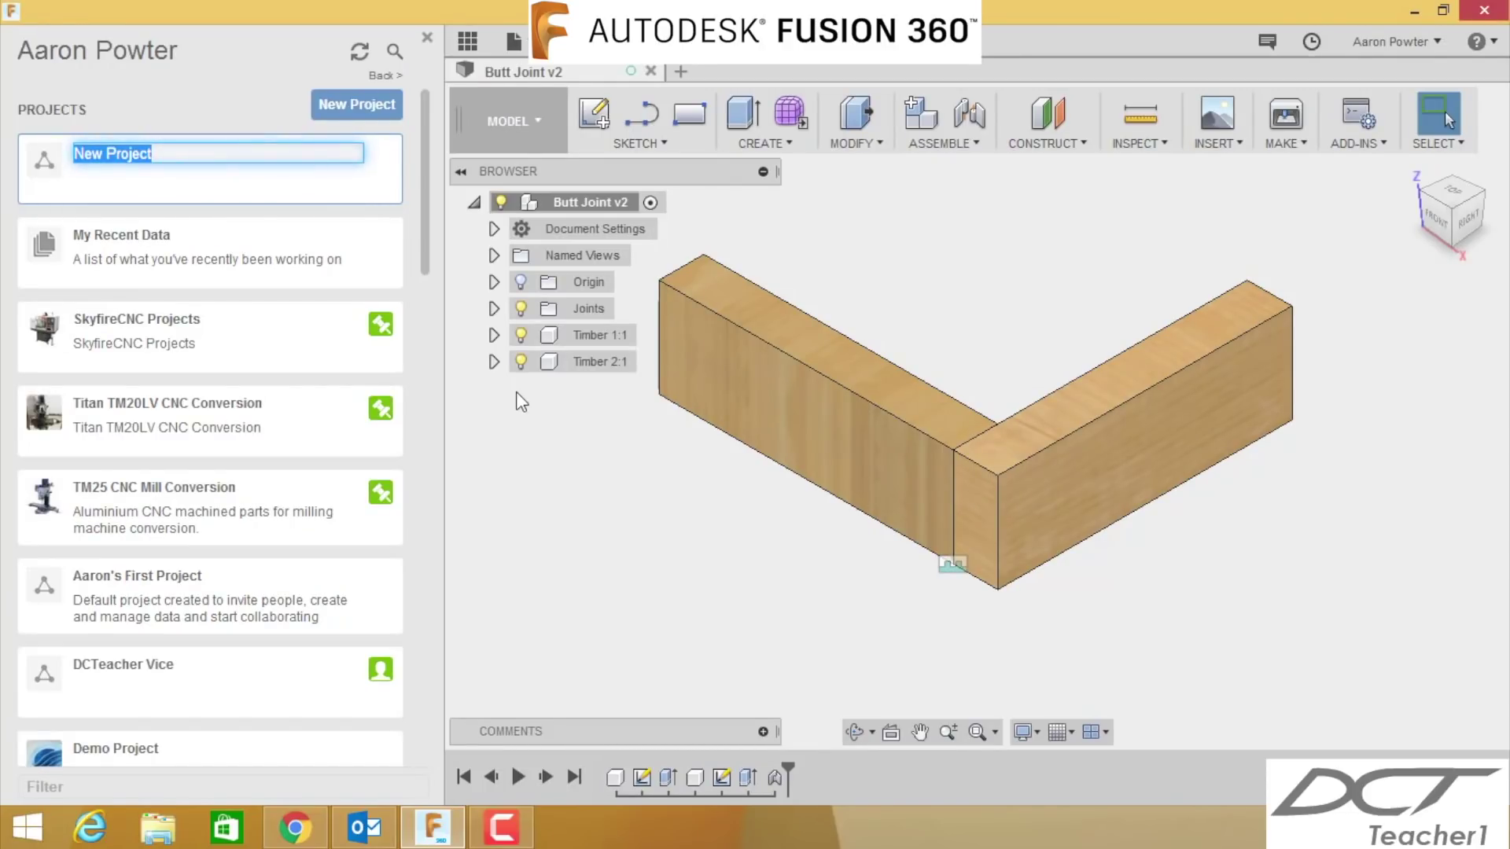
{"action": "type", "text": "Your Name"}
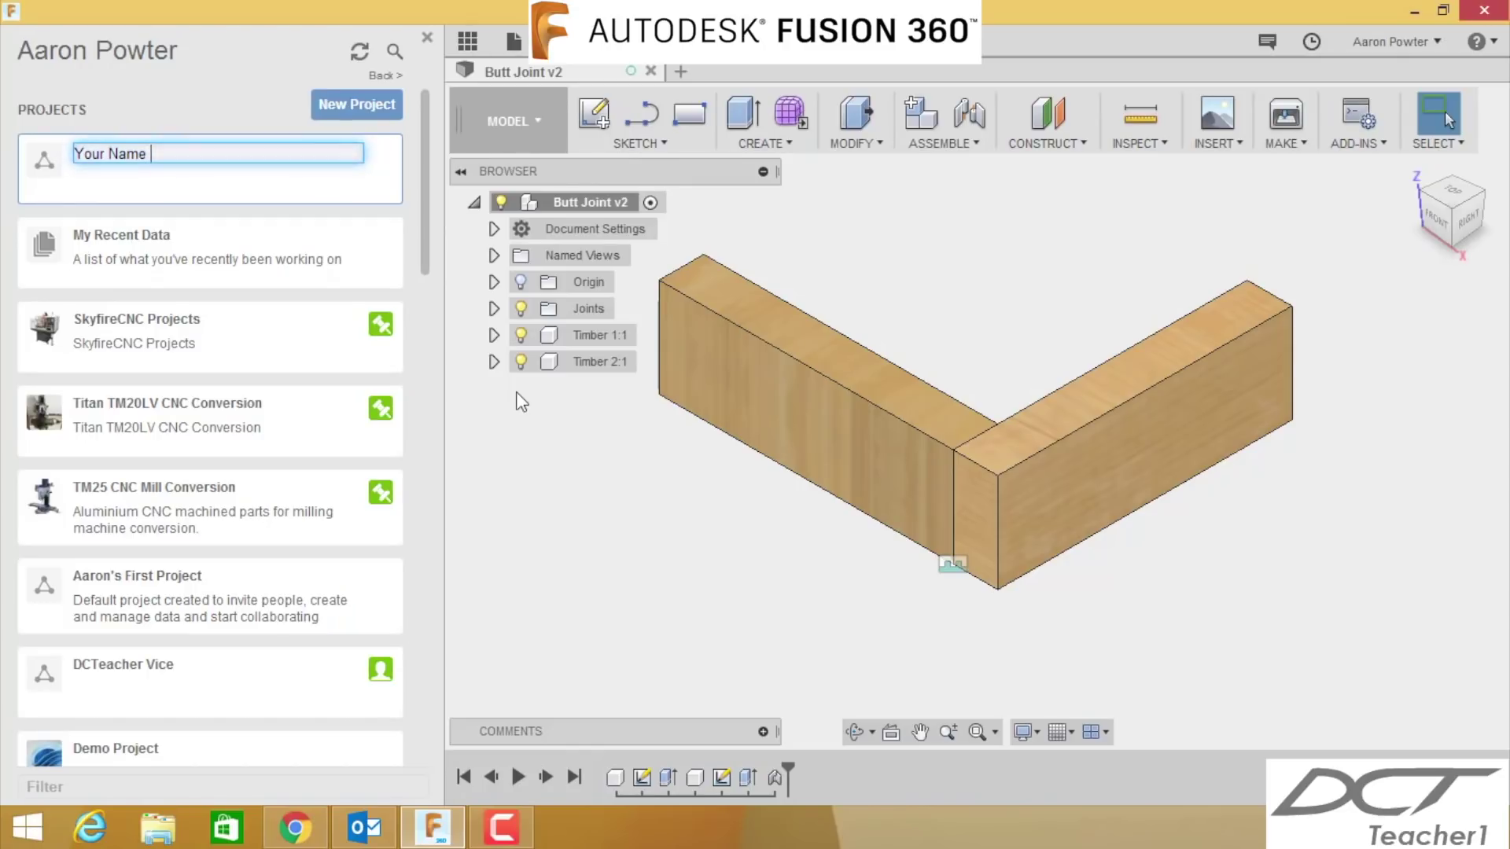
{"action": "type", "text": " Tech10"}
{"action": "key", "text": "Return"}
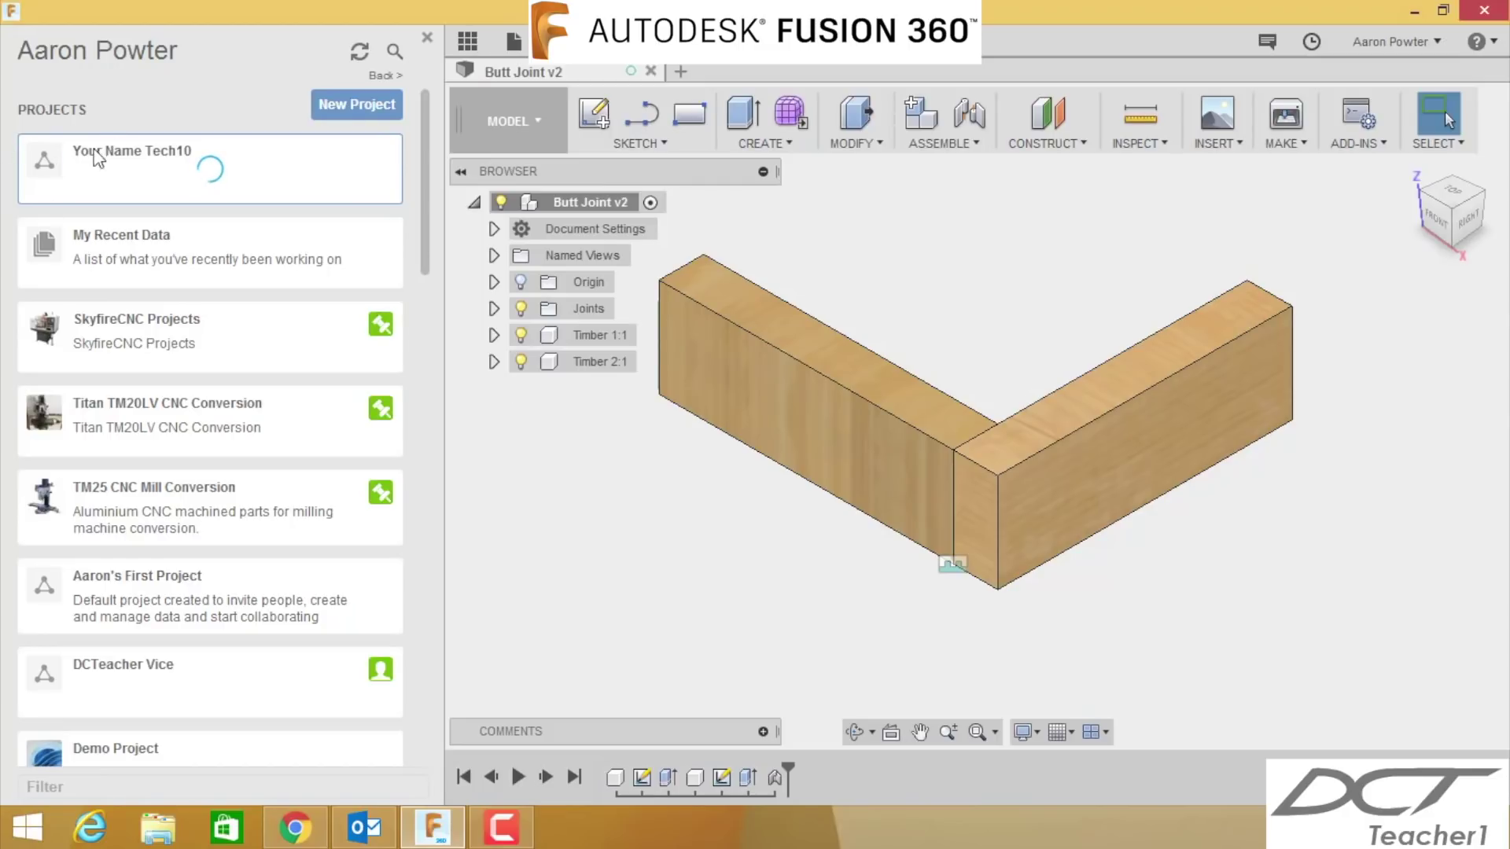
{"action": "scroll", "coordinate": [94, 165], "scroll_direction": "down", "scroll_amount": 15}
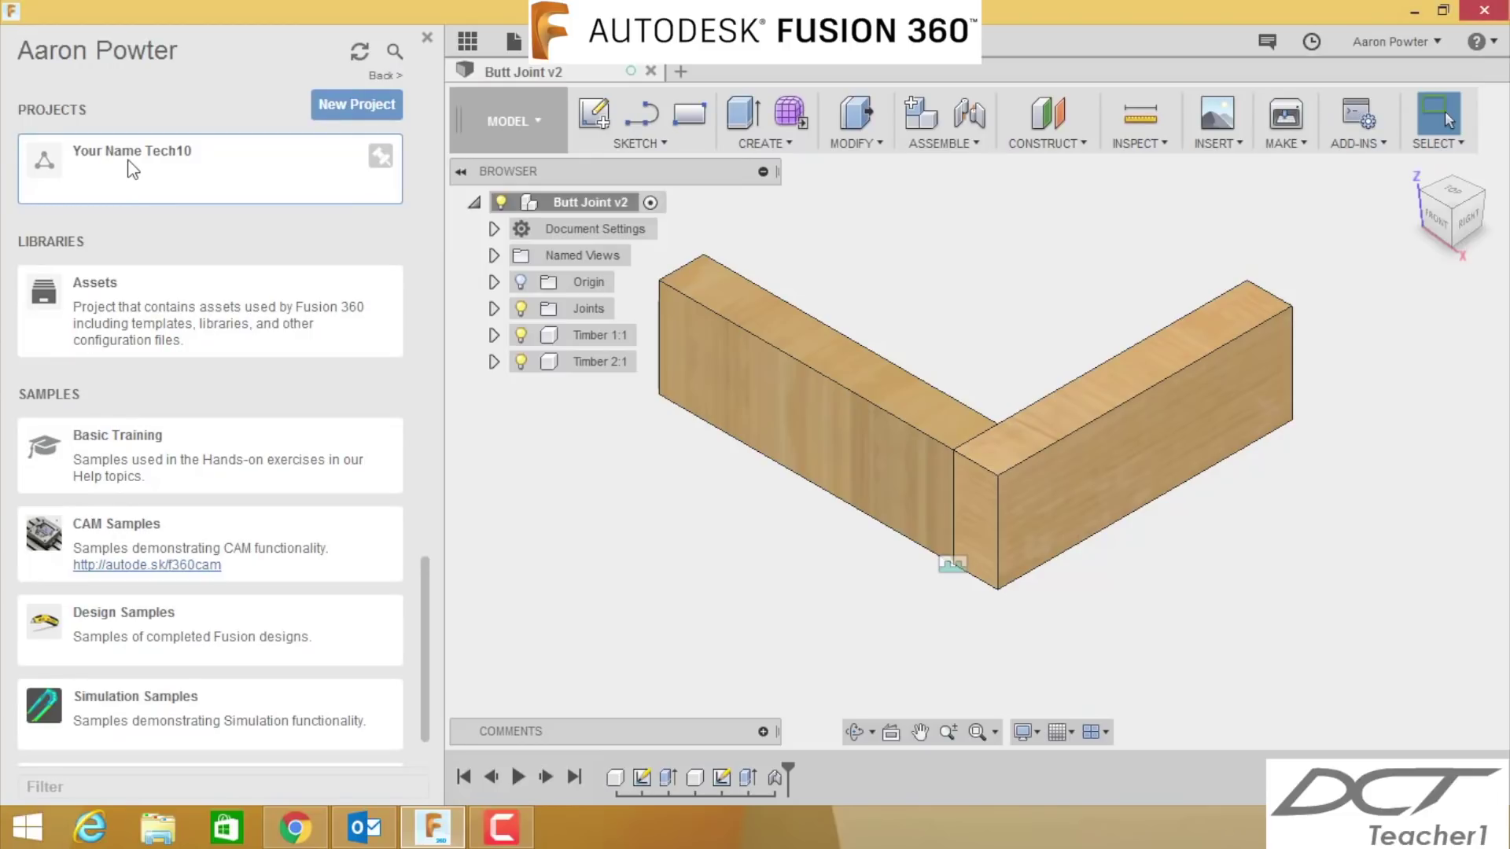
{"action": "left_click", "coordinate": [132, 167]}
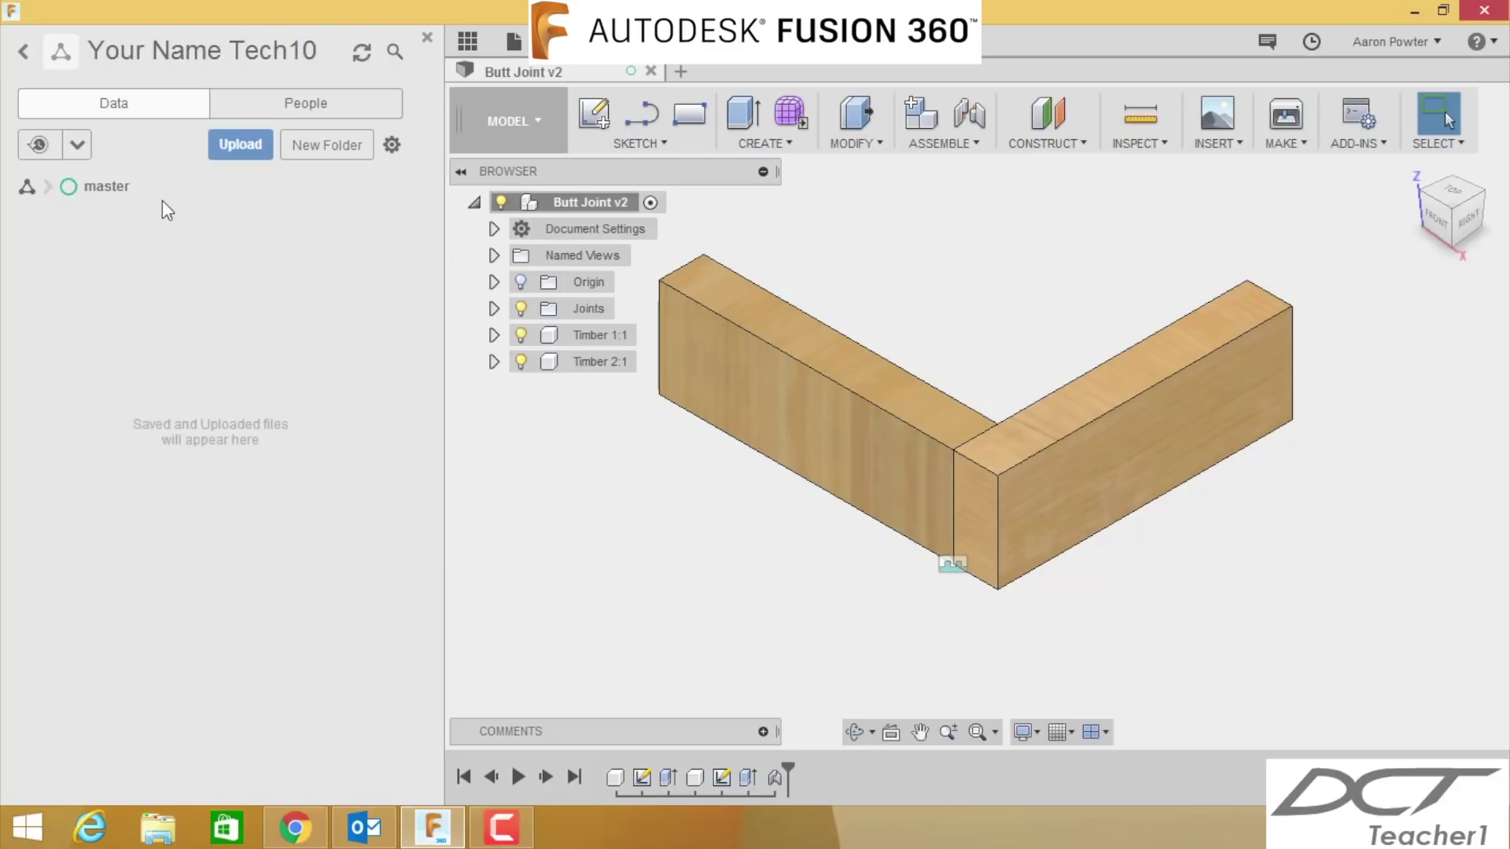
- Add a new folder named 'Timber Joints' to the project
{"action": "left_click", "coordinate": [331, 149]}
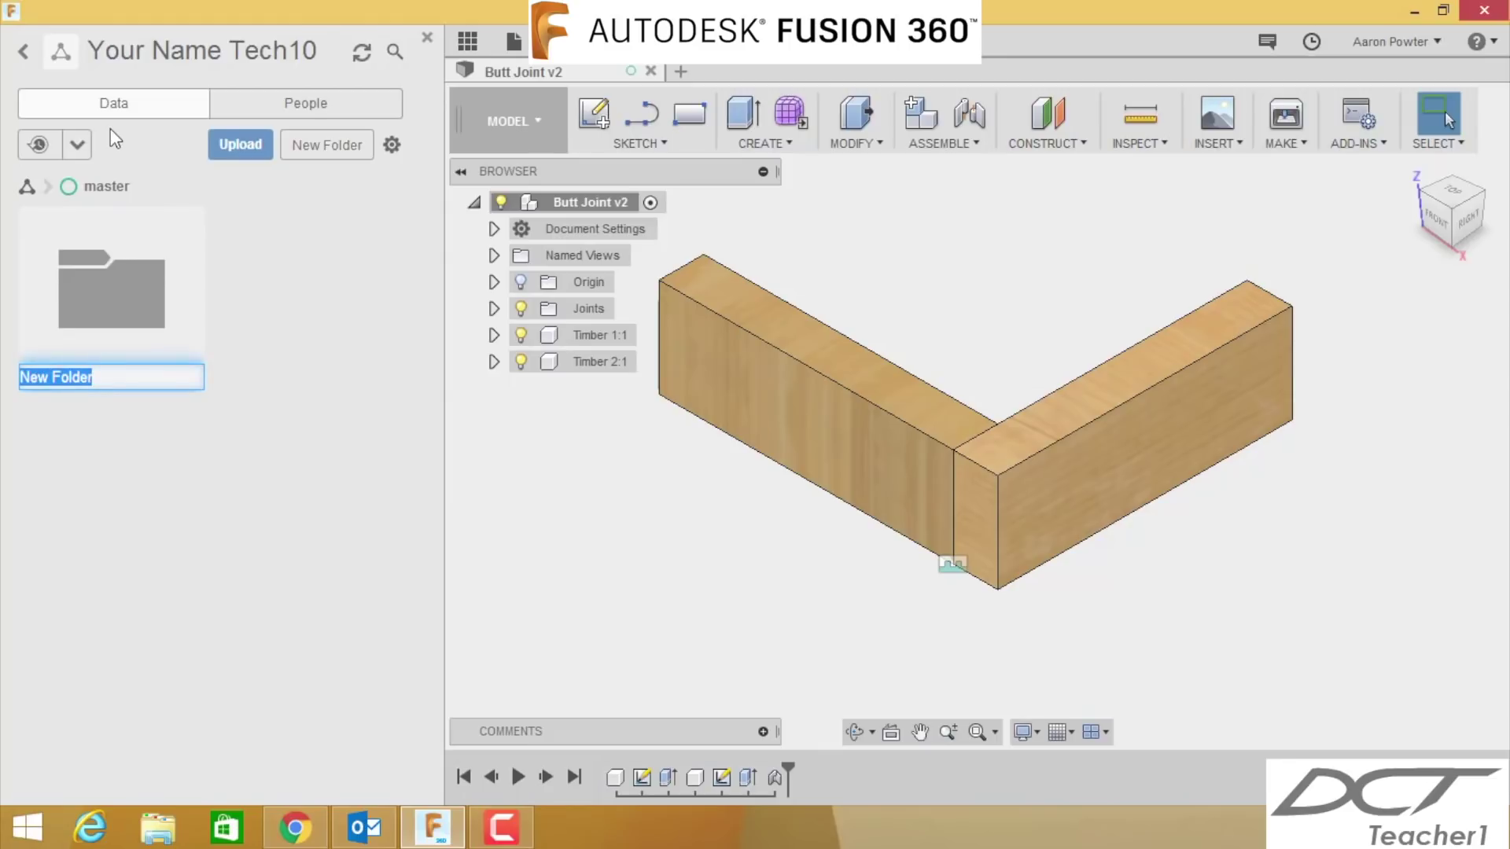
{"action": "type", "text": "Timber Jion"}
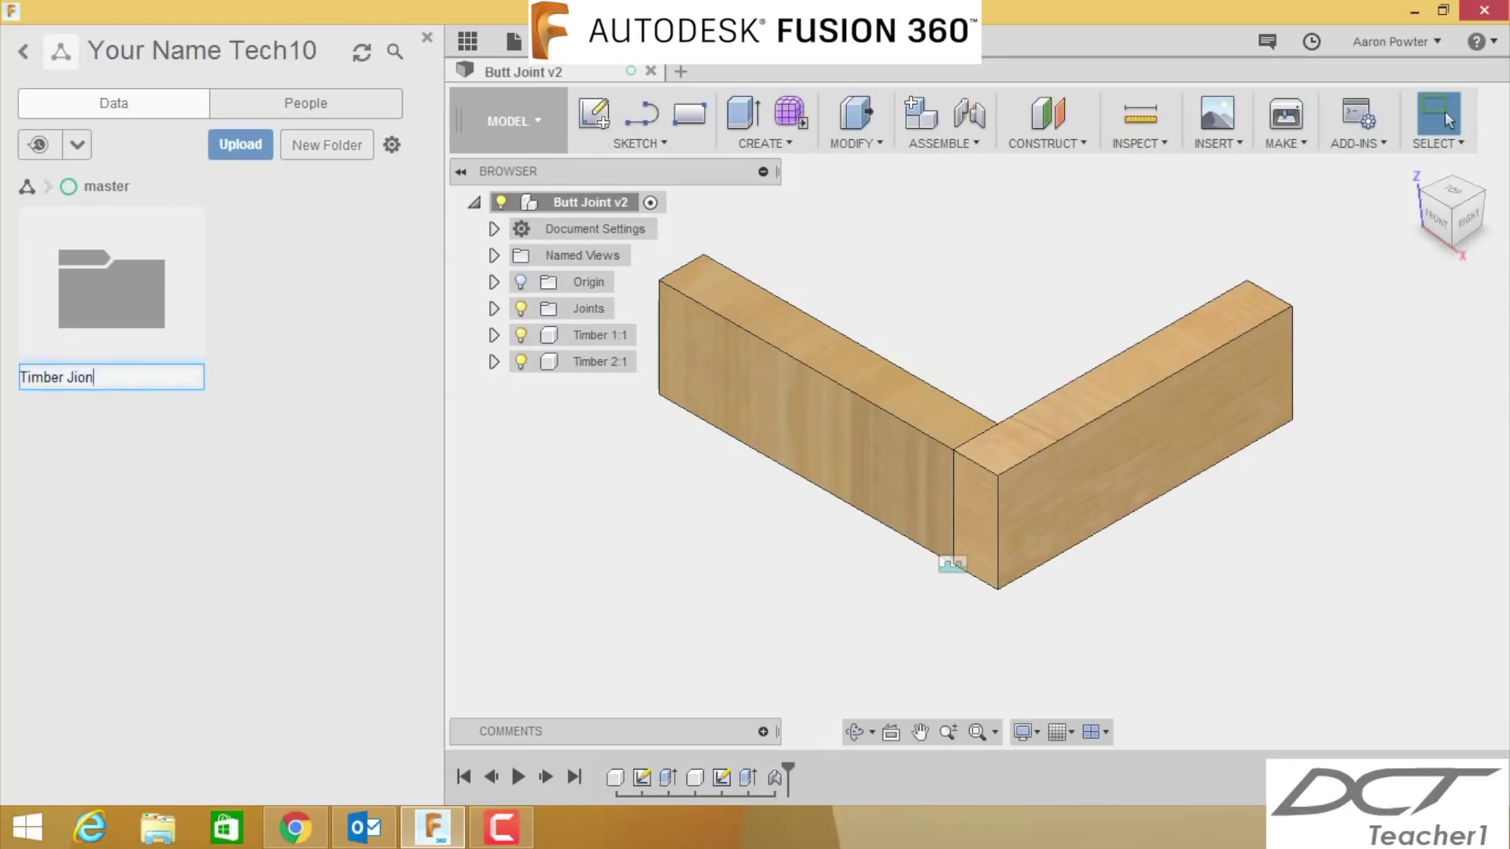
{"action": "key", "text": "BackSpace"}
{"action": "key", "text": "BackSpace"}
{"action": "key", "text": "BackSpace"}
{"action": "type", "text": "oints"}
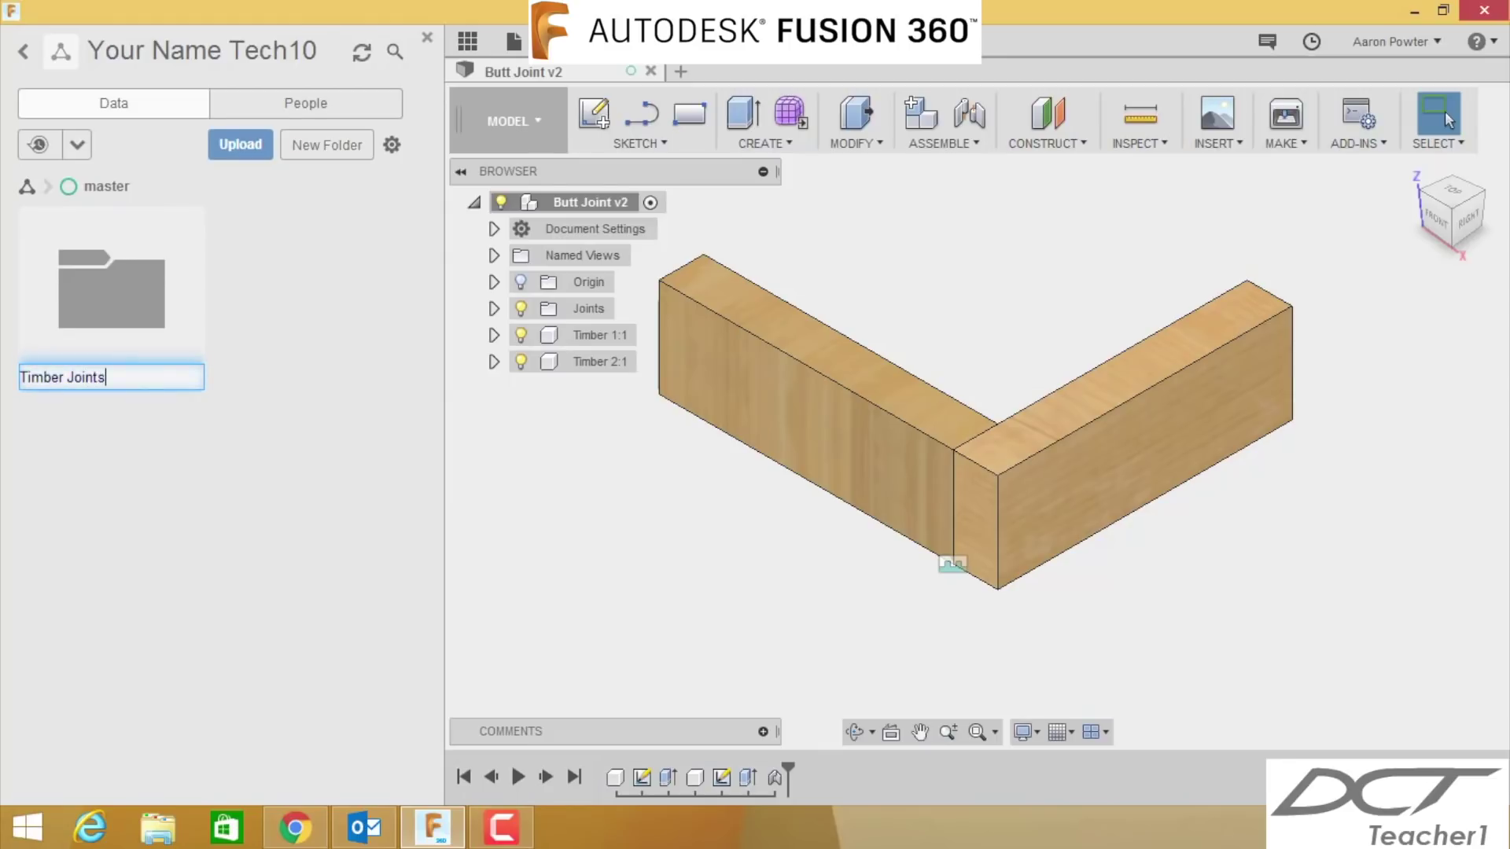
{"action": "key", "text": "Return"}
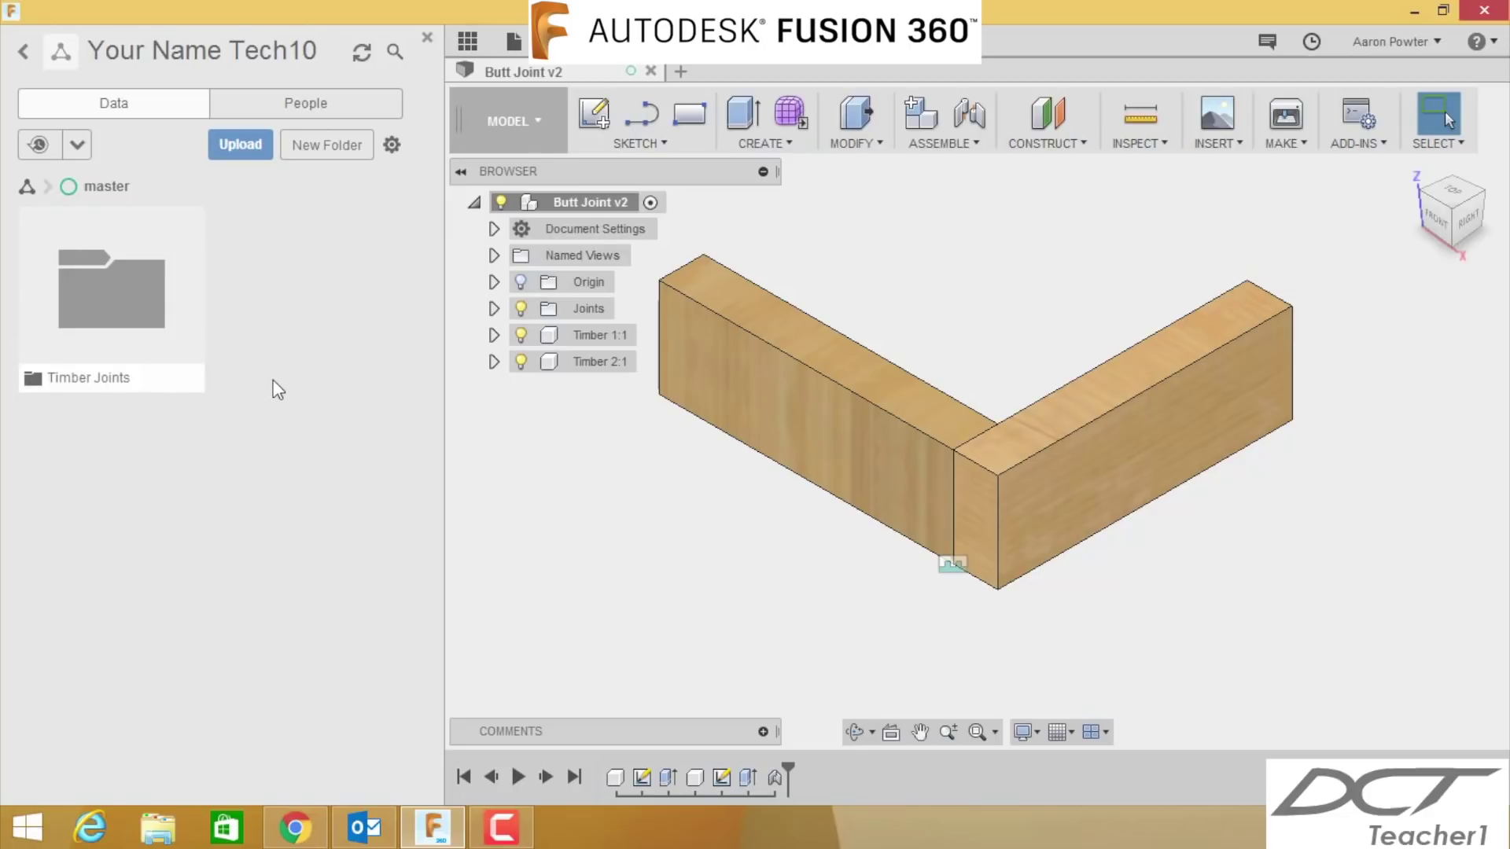
- Show the project's People list, type an invite e-mail address, then clear it again
{"action": "left_click", "coordinate": [285, 115]}
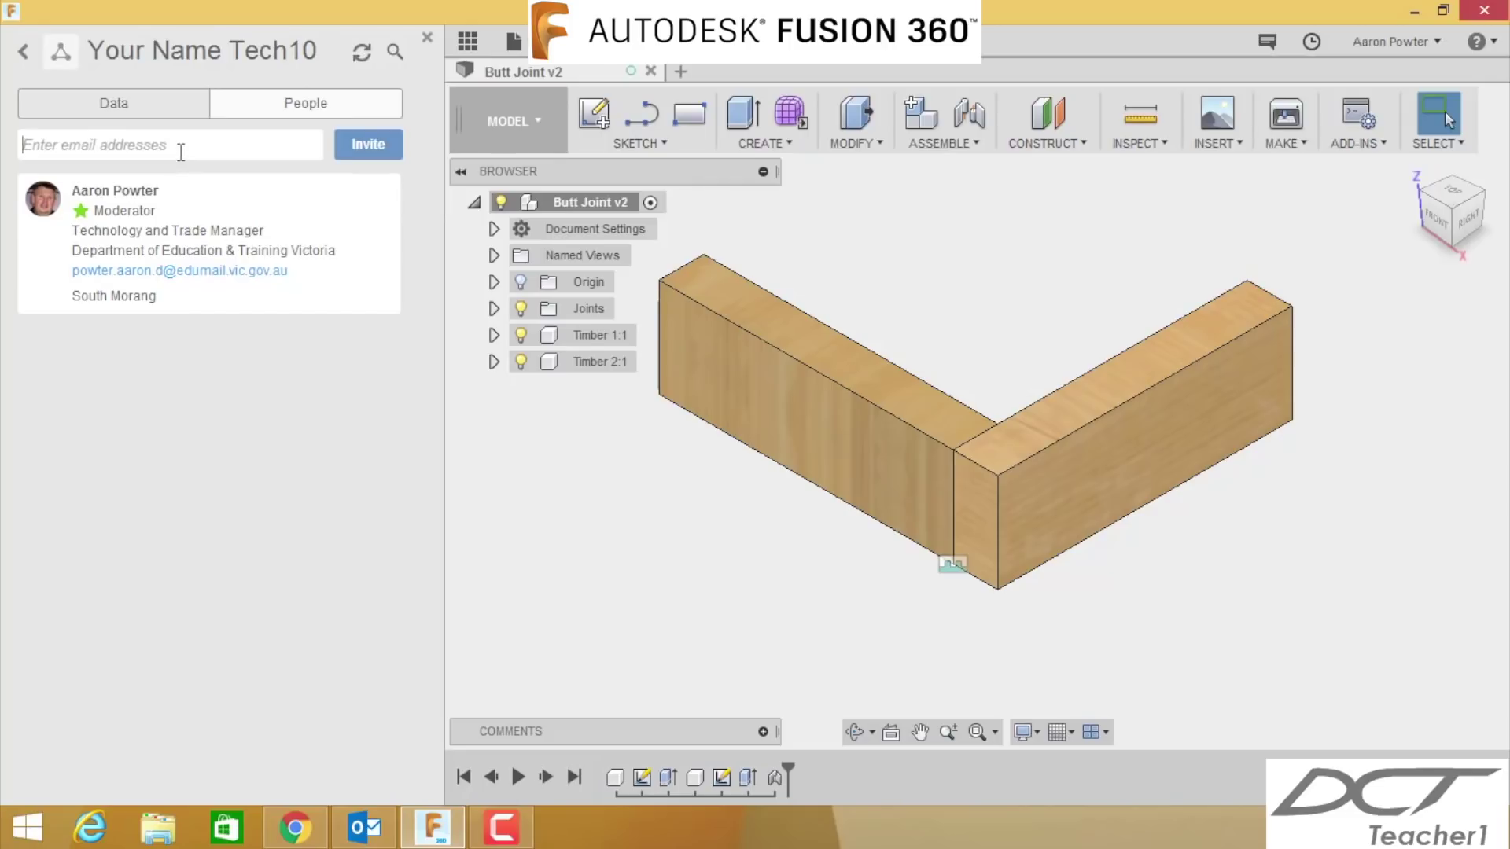
{"action": "left_click", "coordinate": [41, 147]}
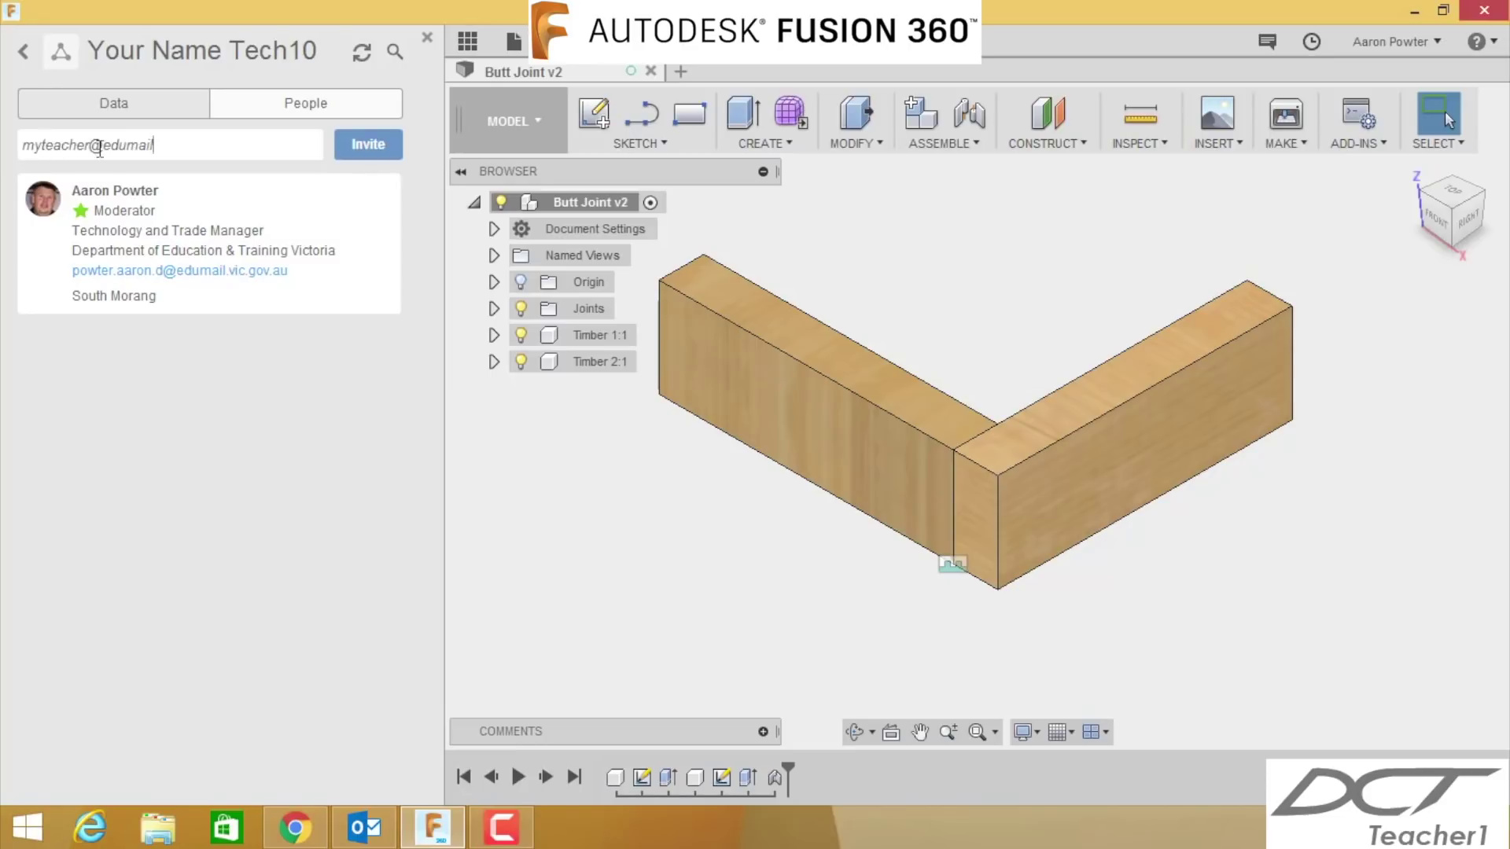
{"action": "key", "text": "ctrl+shift+Left"}
{"action": "key", "text": "ctrl+shift+Left"}
{"action": "key", "text": "ctrl+shift+Left"}
{"action": "key", "text": "BackSpace"}
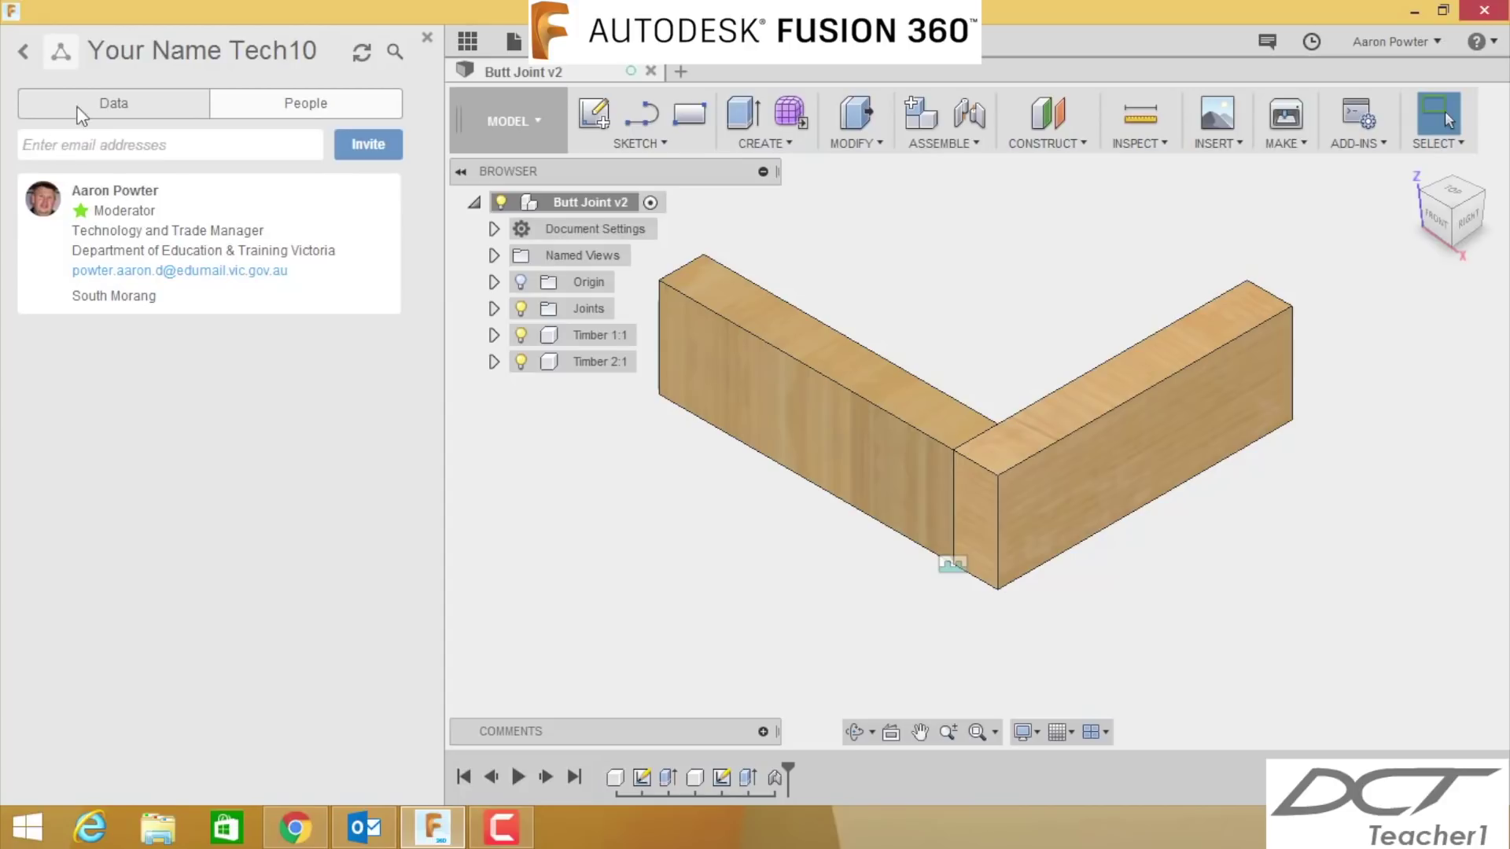
- Return to the project files, close the Data Panel and start a new empty design
{"action": "left_click", "coordinate": [81, 104]}
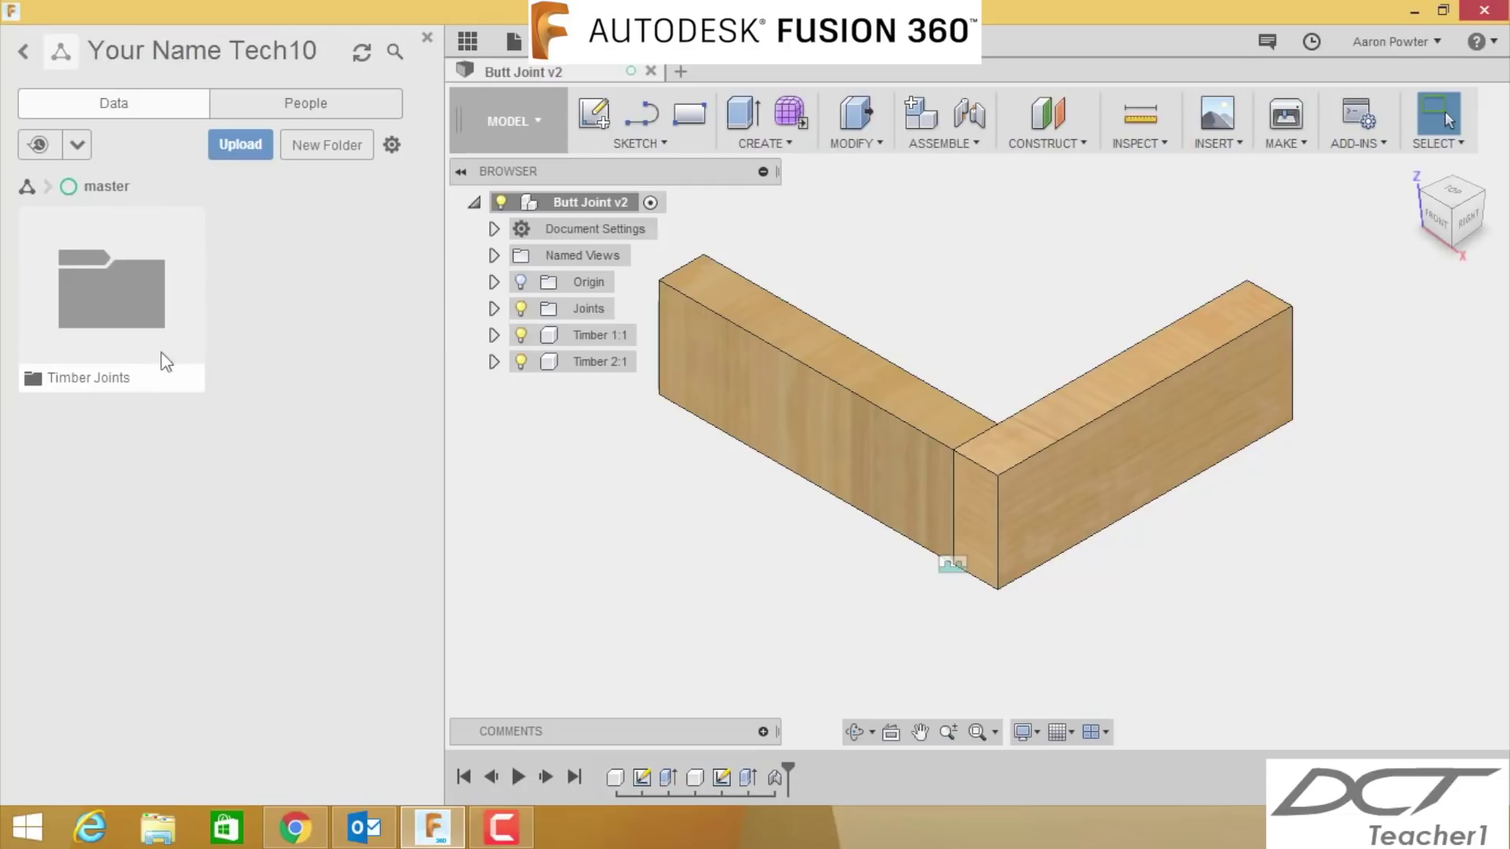
{"action": "left_click", "coordinate": [469, 41]}
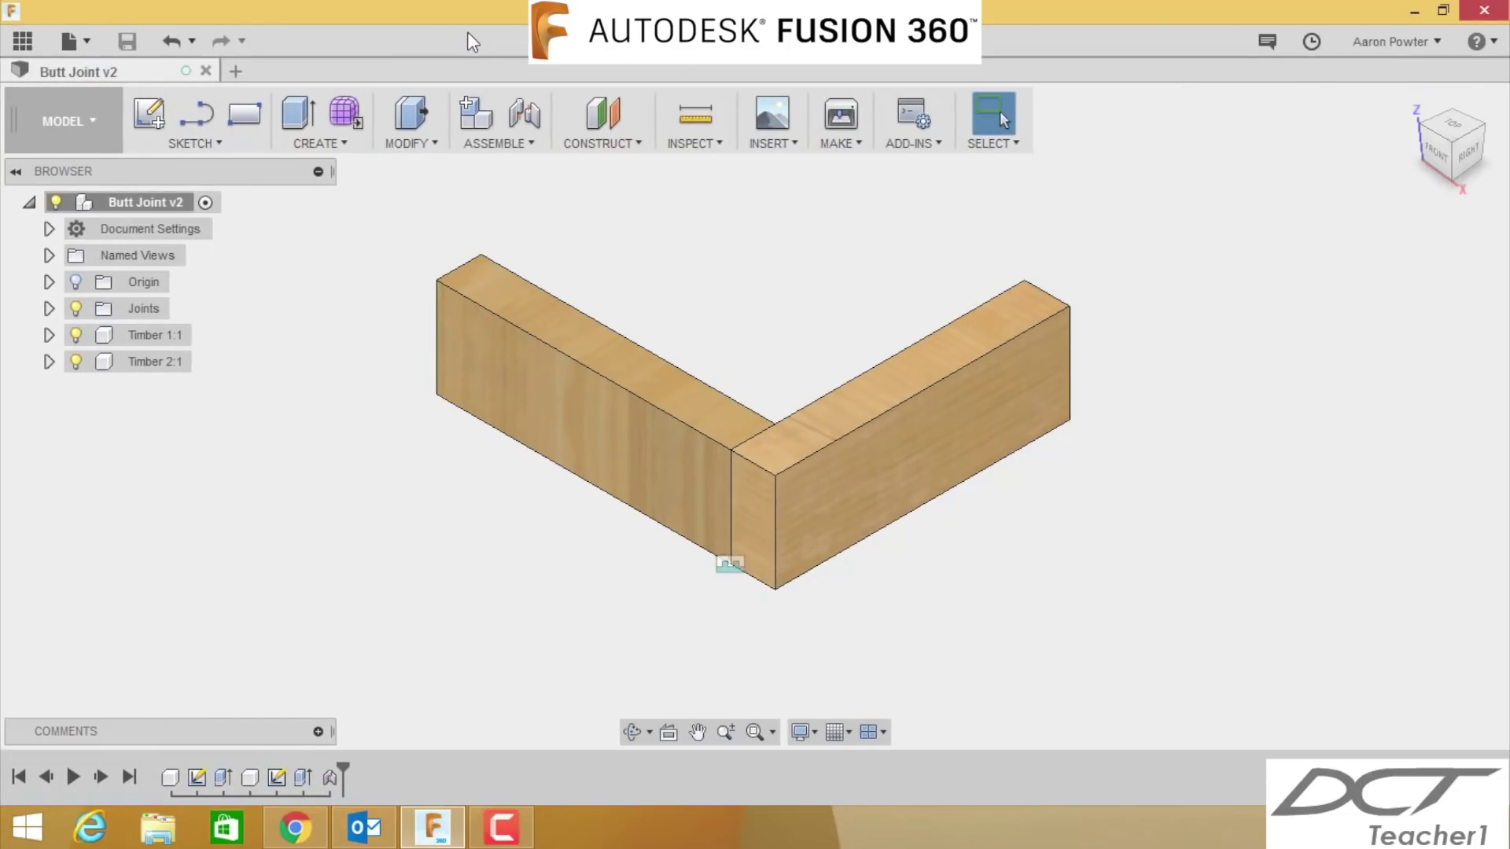
{"action": "left_click", "coordinate": [236, 73]}
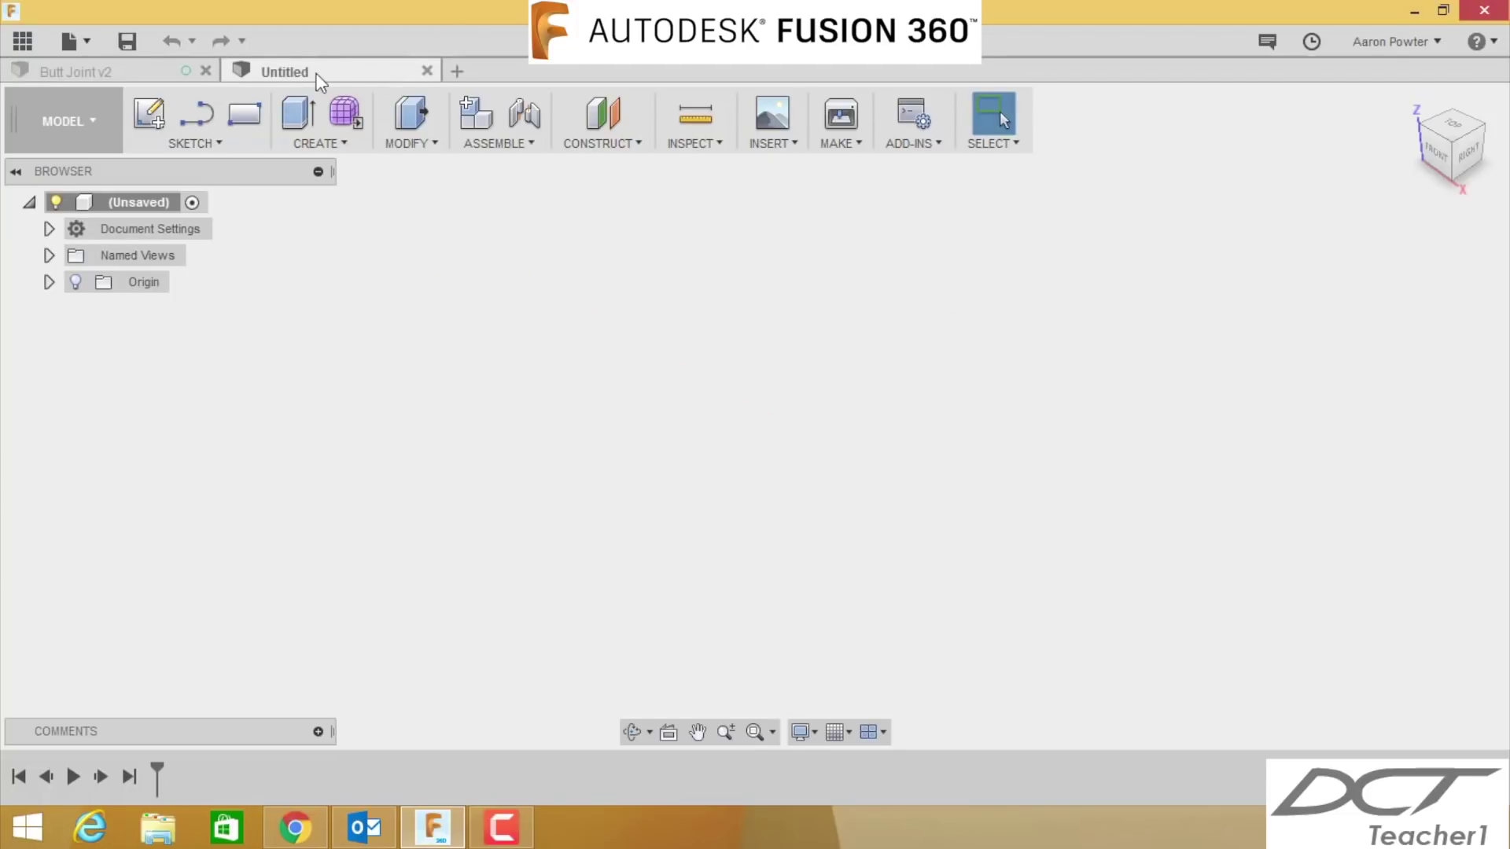
- Save the new design as 'Butt Joint'
{"action": "left_click", "coordinate": [127, 41]}
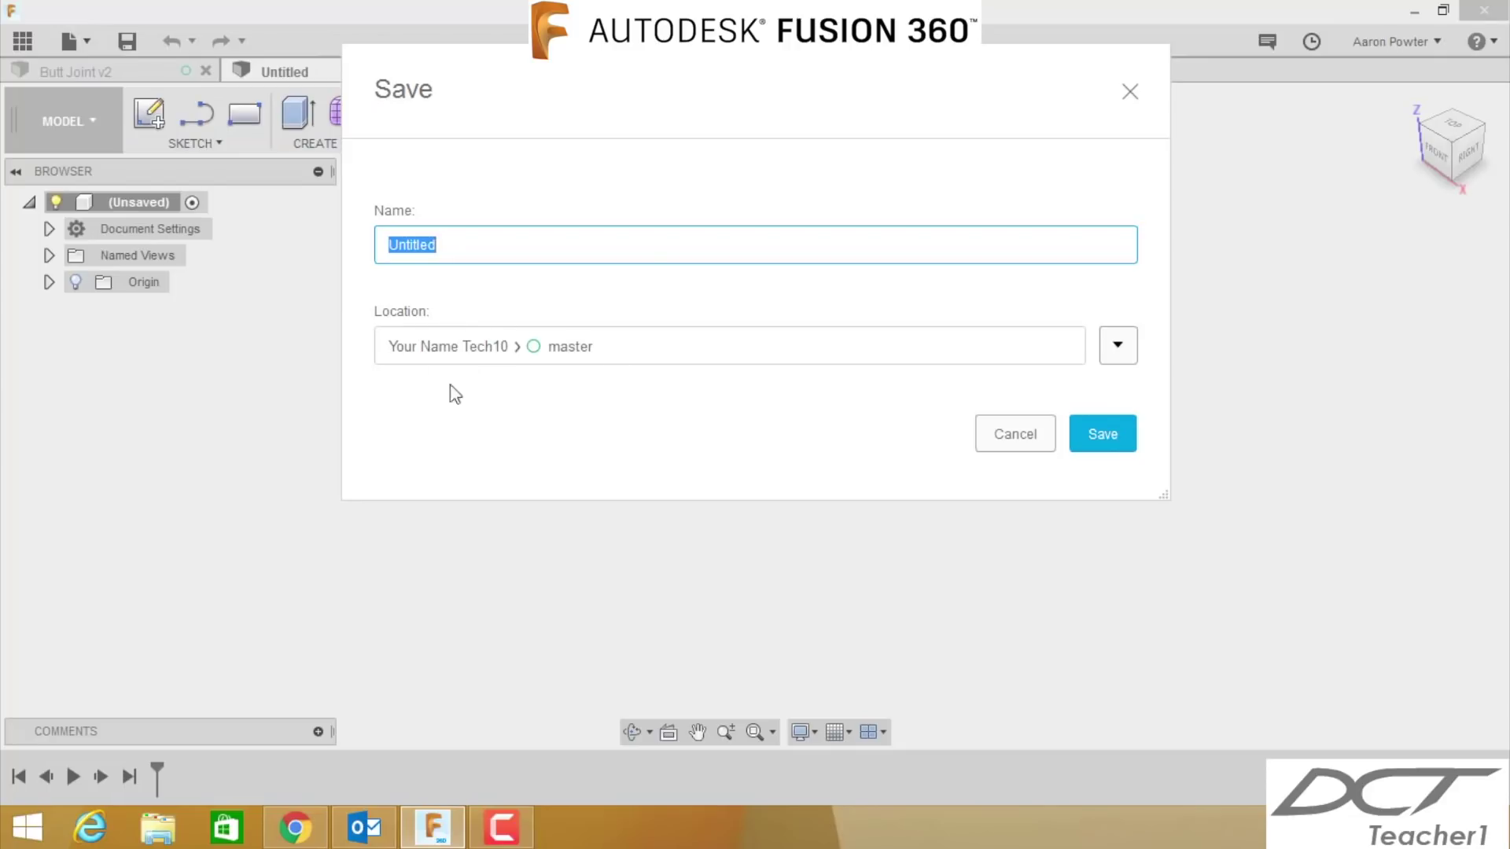
{"action": "type", "text": "Butt Joint"}
{"action": "left_click", "coordinate": [1083, 434]}
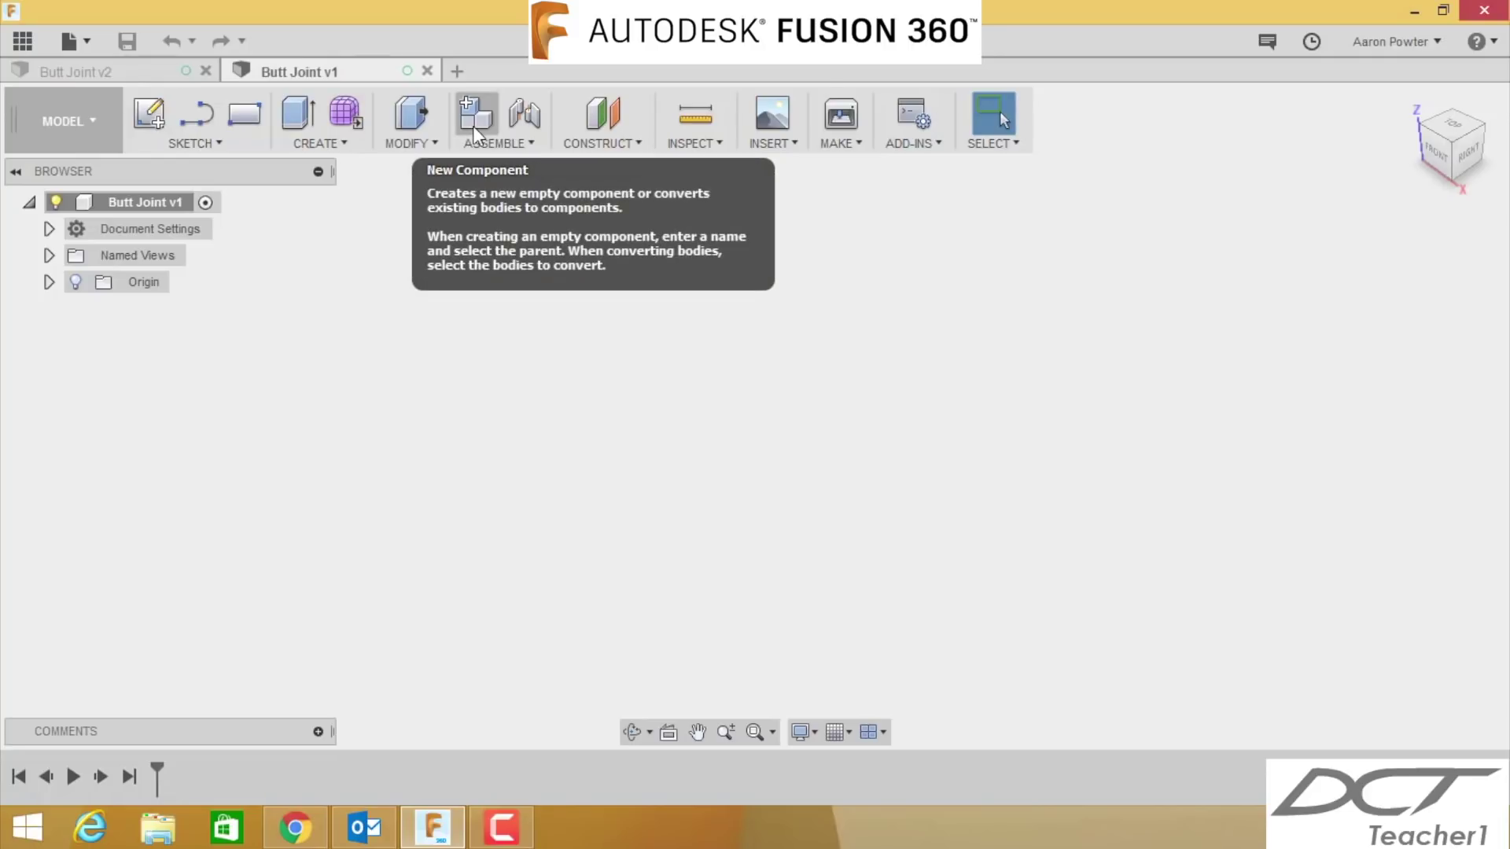
- Create a new component named 'Timber' with the Butt Joint v1 root as its parent
{"action": "left_click", "coordinate": [475, 130]}
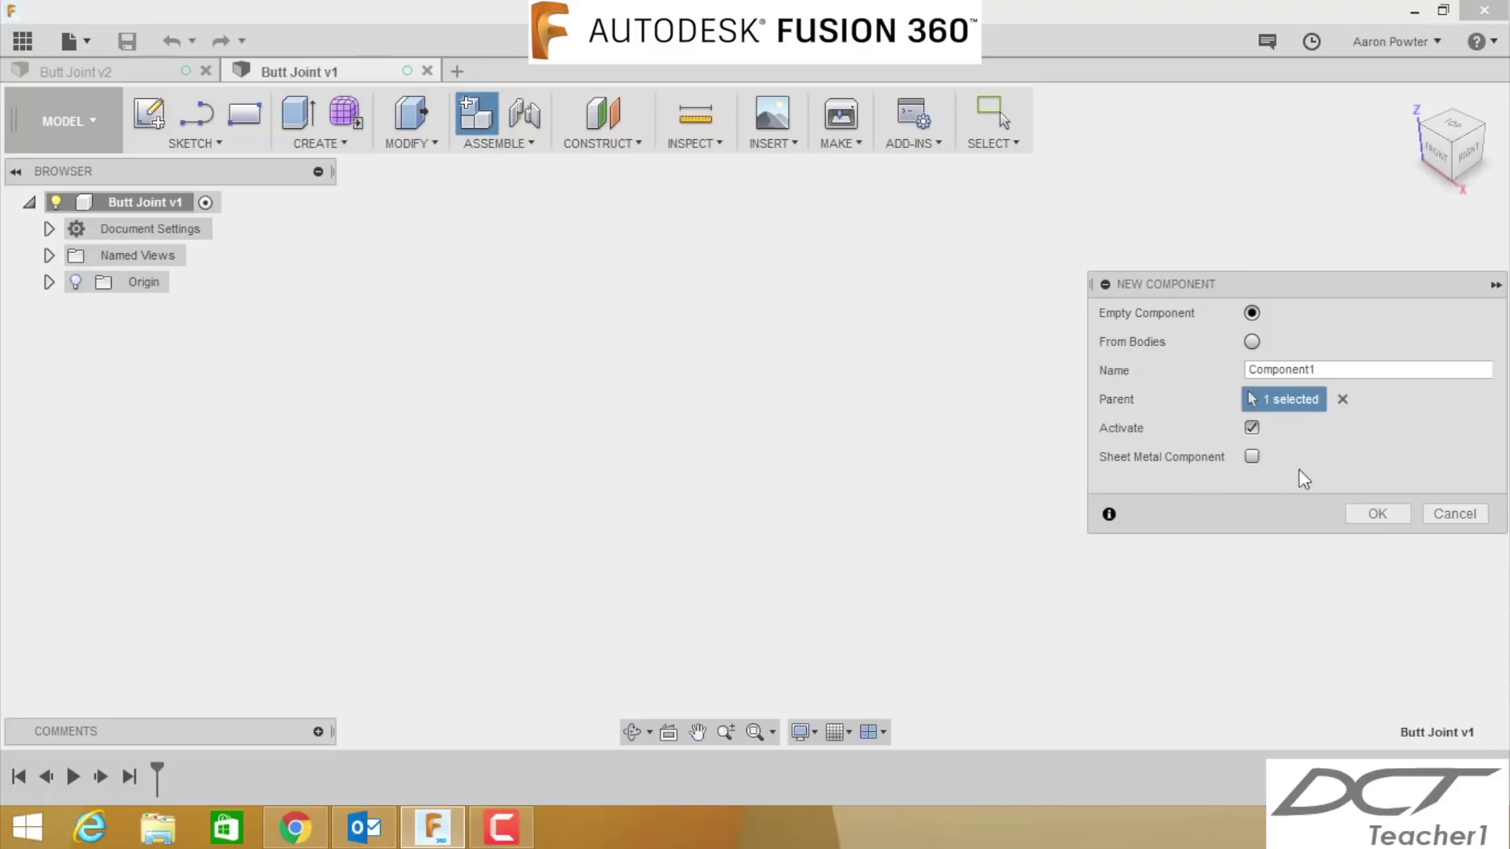
{"action": "left_click", "coordinate": [1343, 401]}
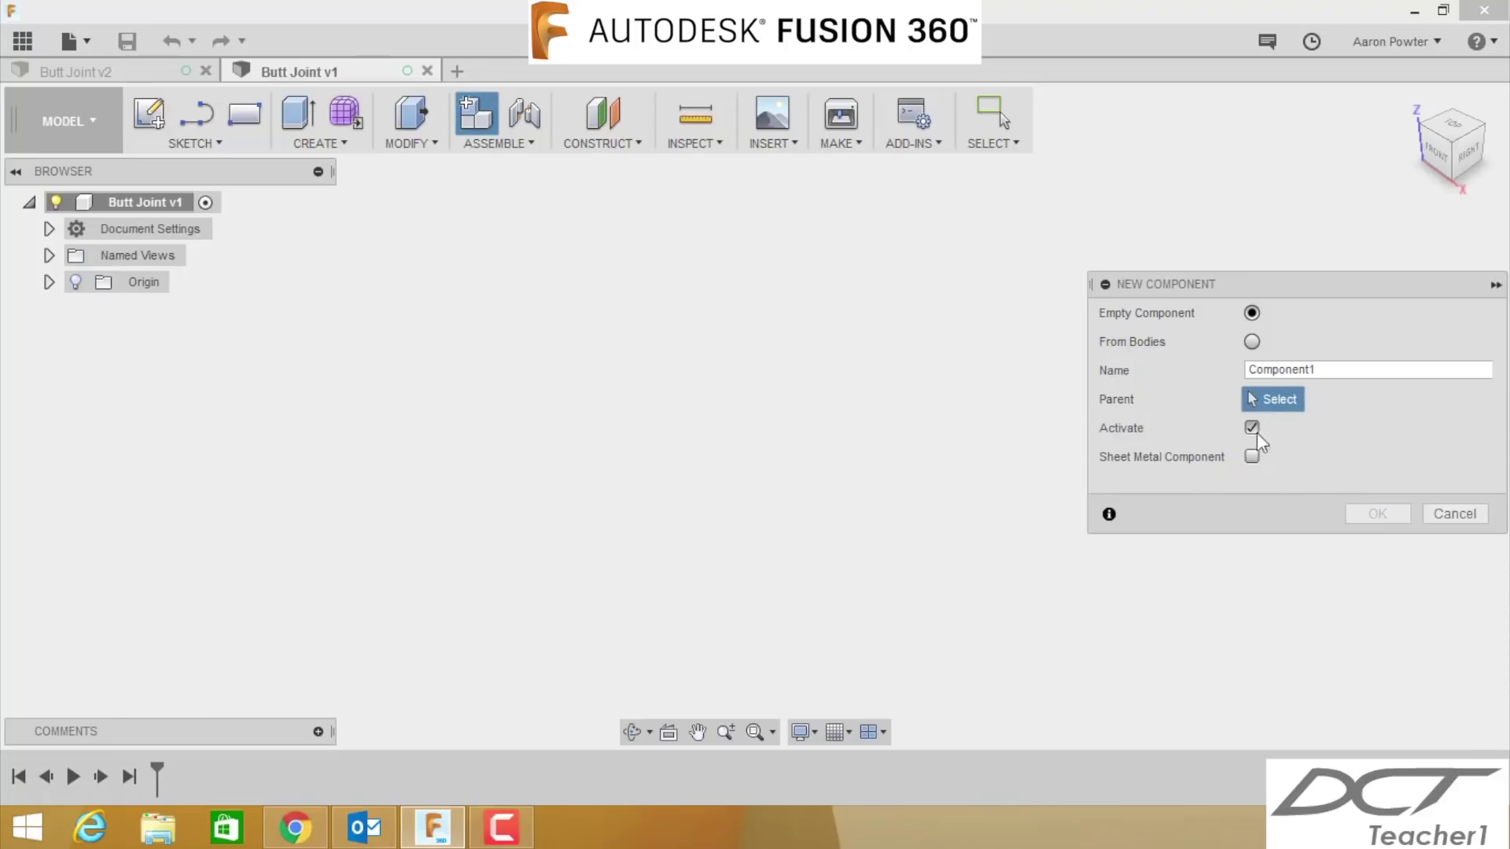
{"action": "left_click", "coordinate": [146, 201]}
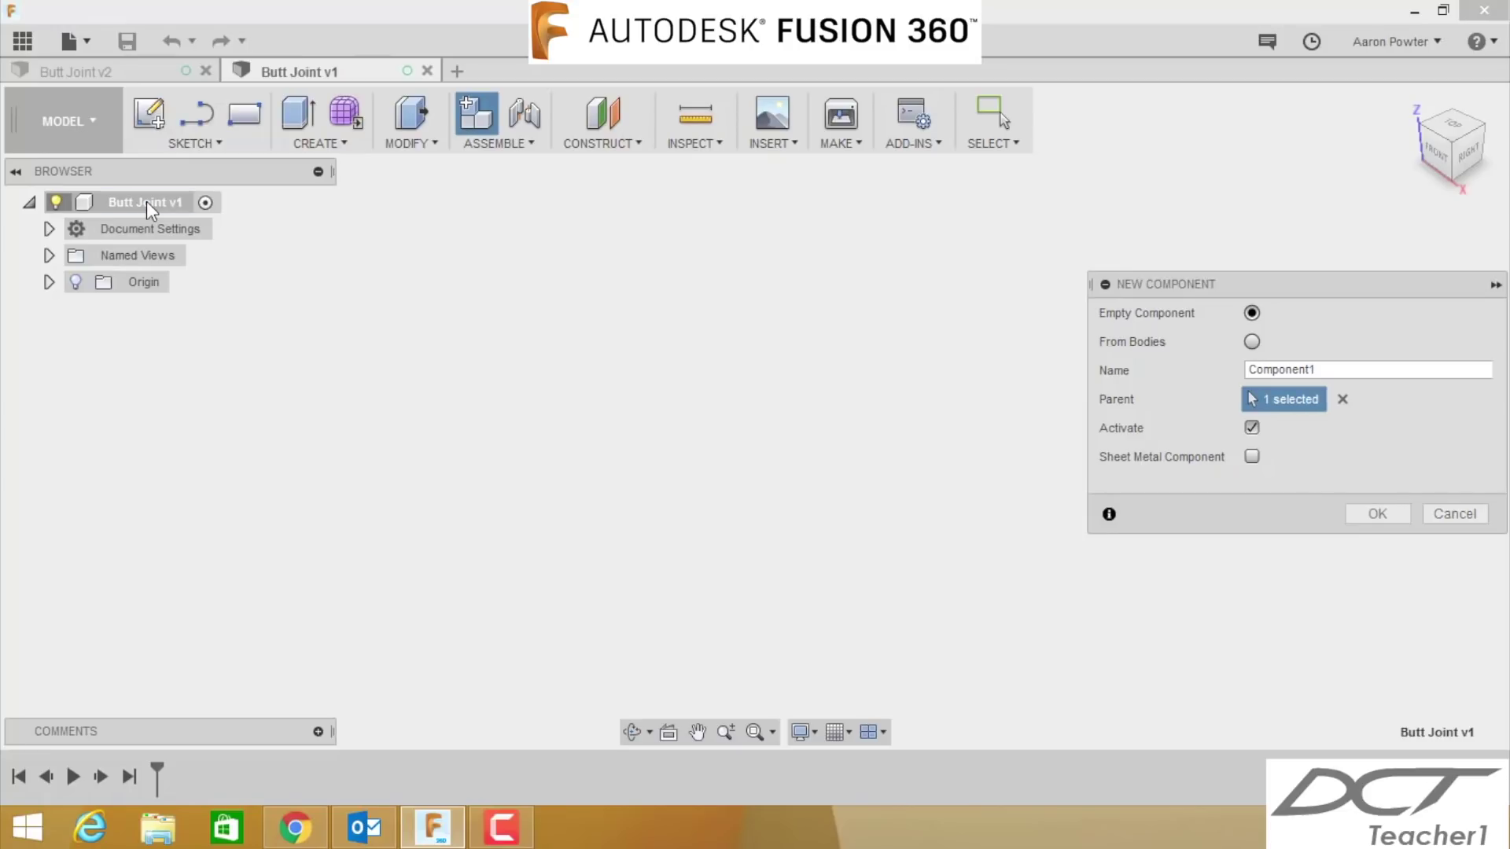
{"action": "double_click", "coordinate": [1305, 370]}
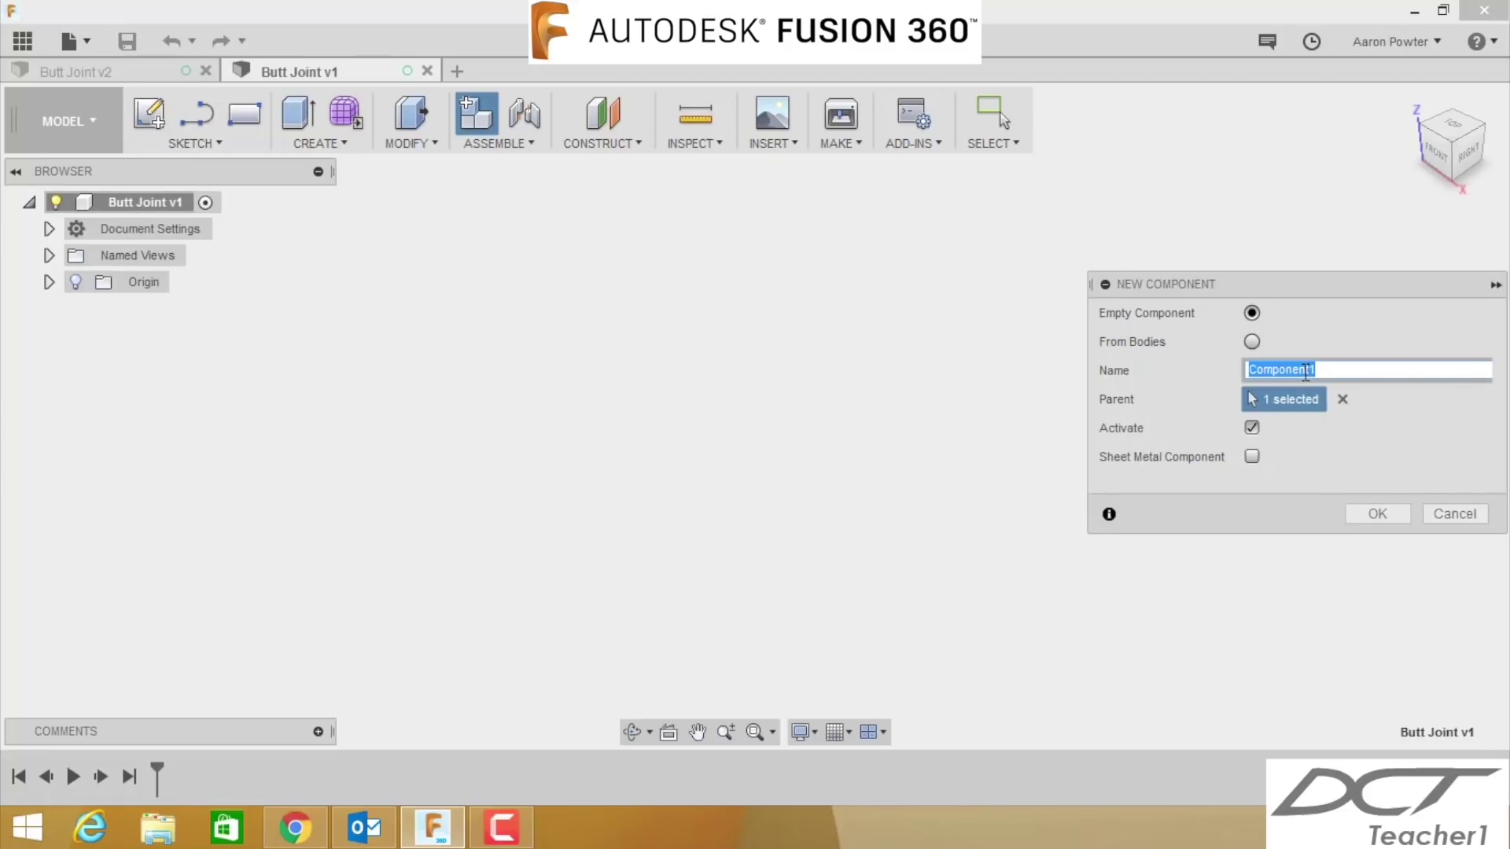
{"action": "type", "text": "Timber 1"}
{"action": "left_click", "coordinate": [1377, 515]}
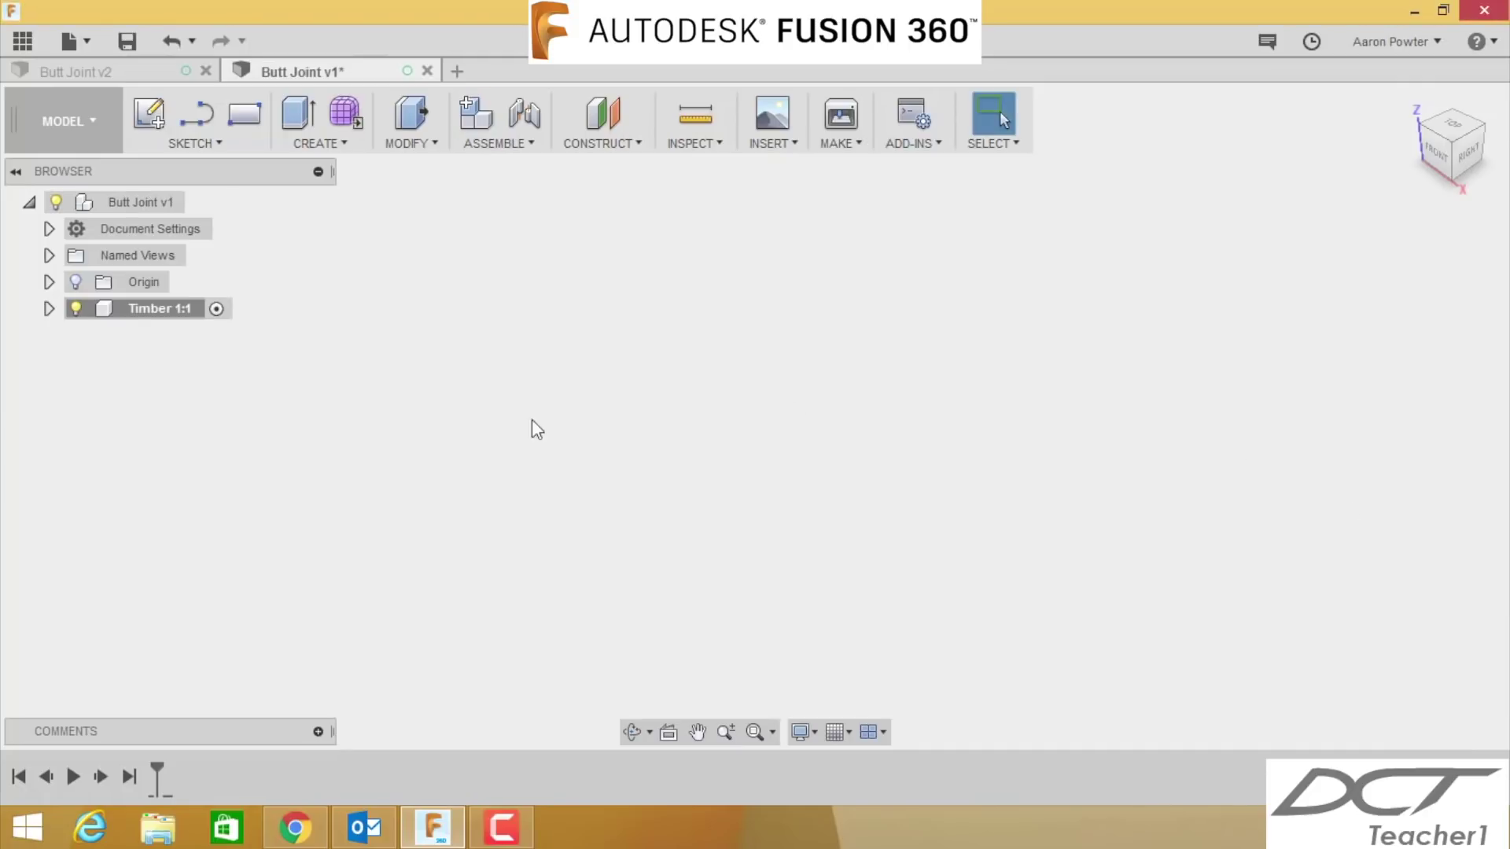
- Start a sketch on an origin plane and draw a 125 by 42 mm rectangle from the origin
{"action": "left_click", "coordinate": [159, 119]}
{"action": "left_click", "coordinate": [799, 396]}
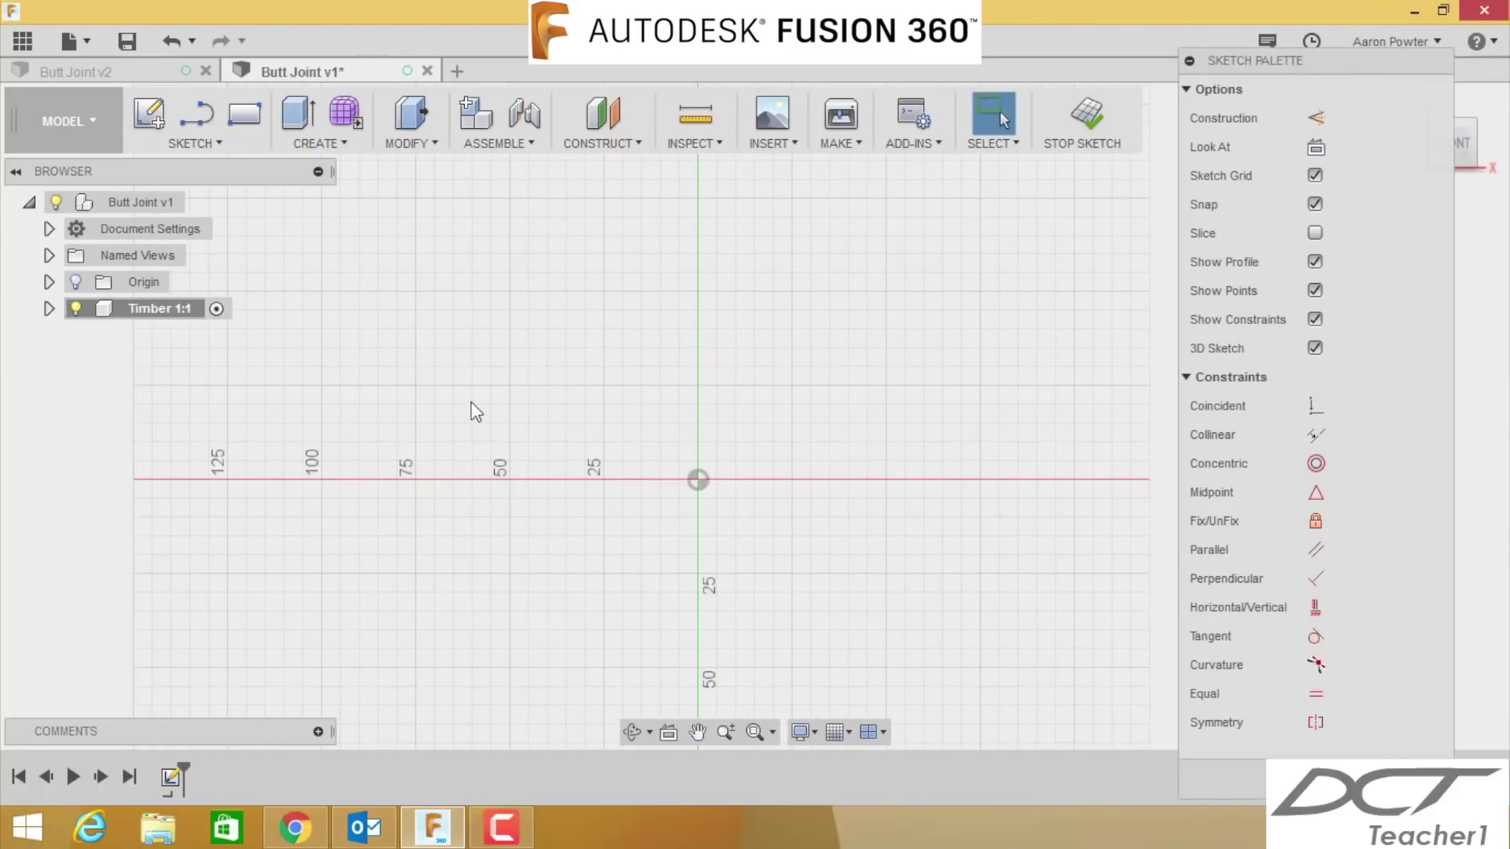
{"action": "key", "text": "r"}
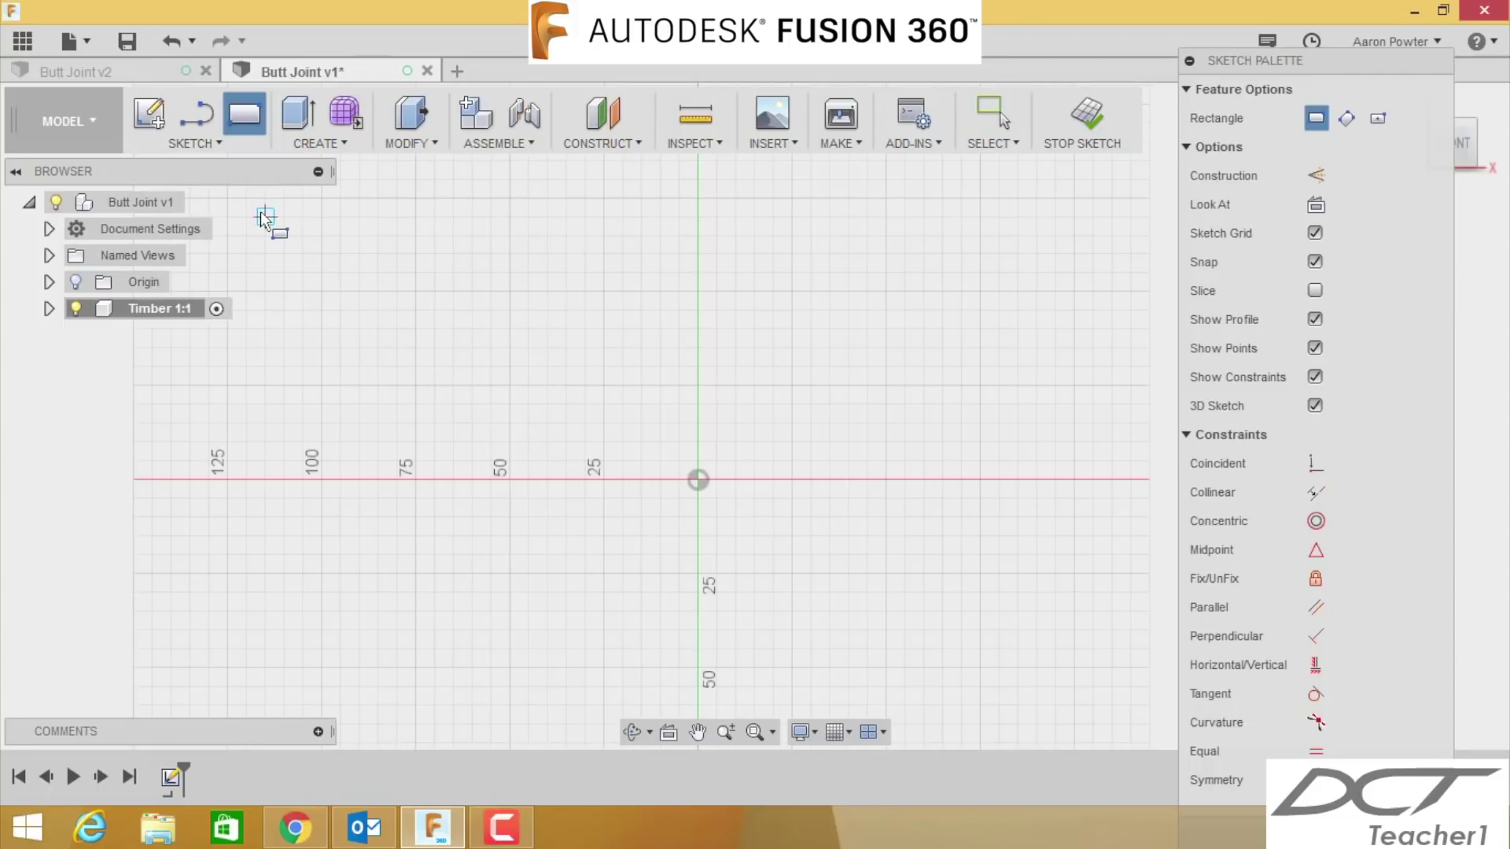
{"action": "left_click", "coordinate": [223, 149]}
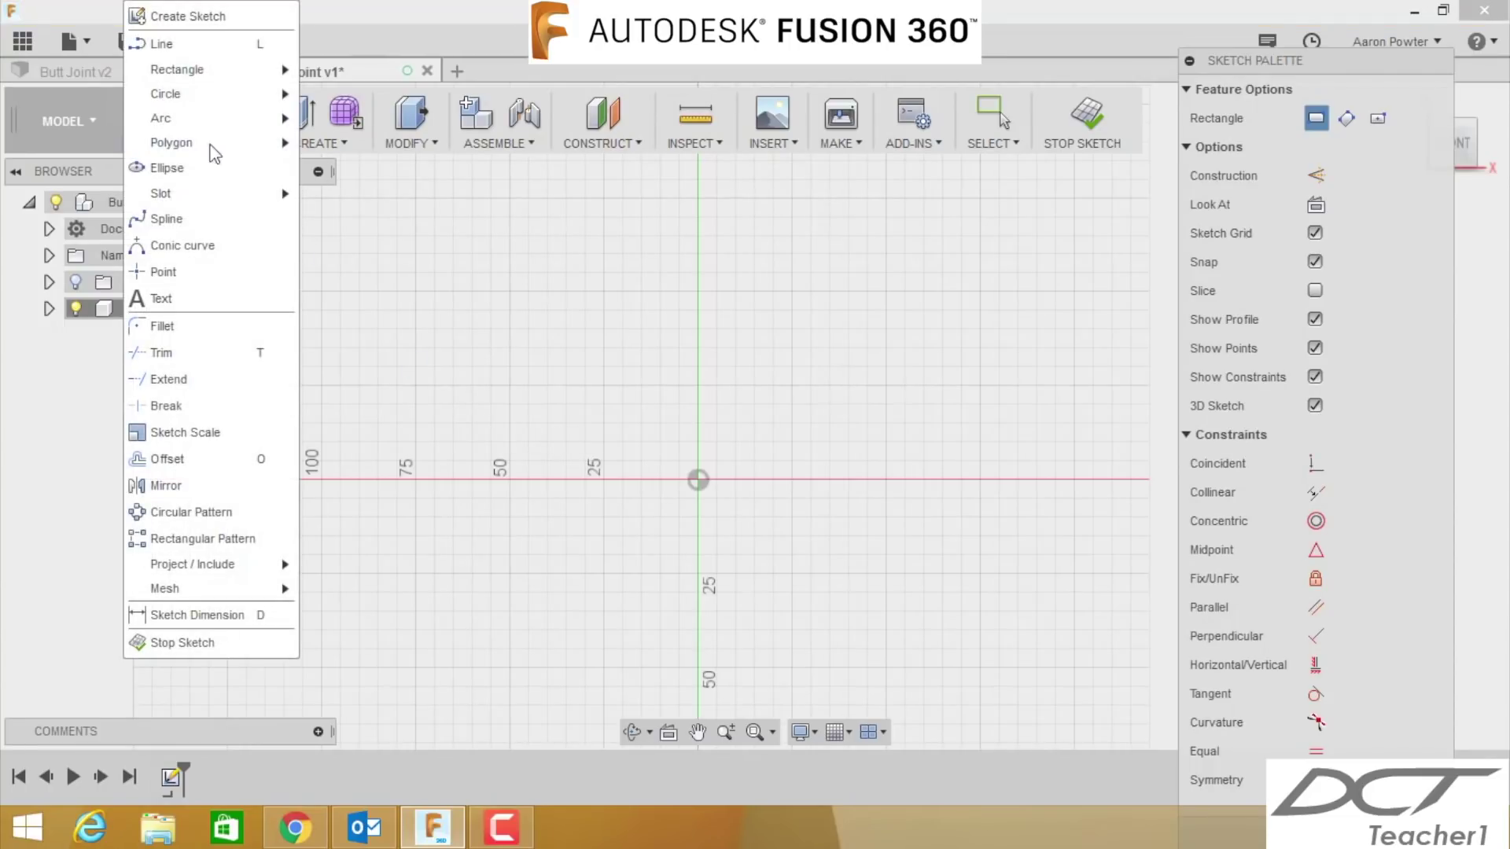
{"action": "mouse_move", "coordinate": [210, 69]}
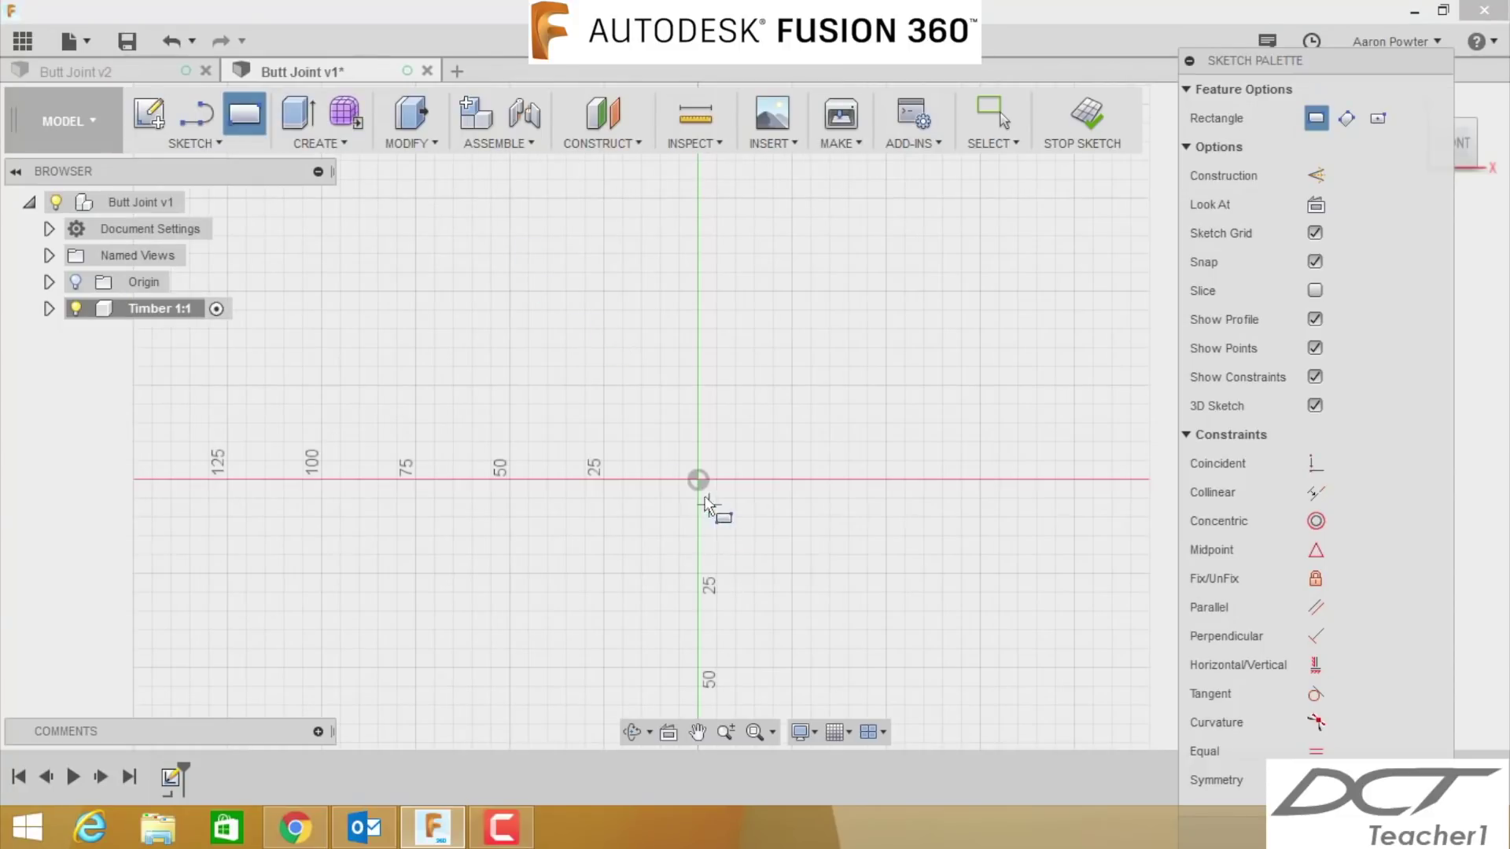
{"action": "left_click", "coordinate": [703, 482]}
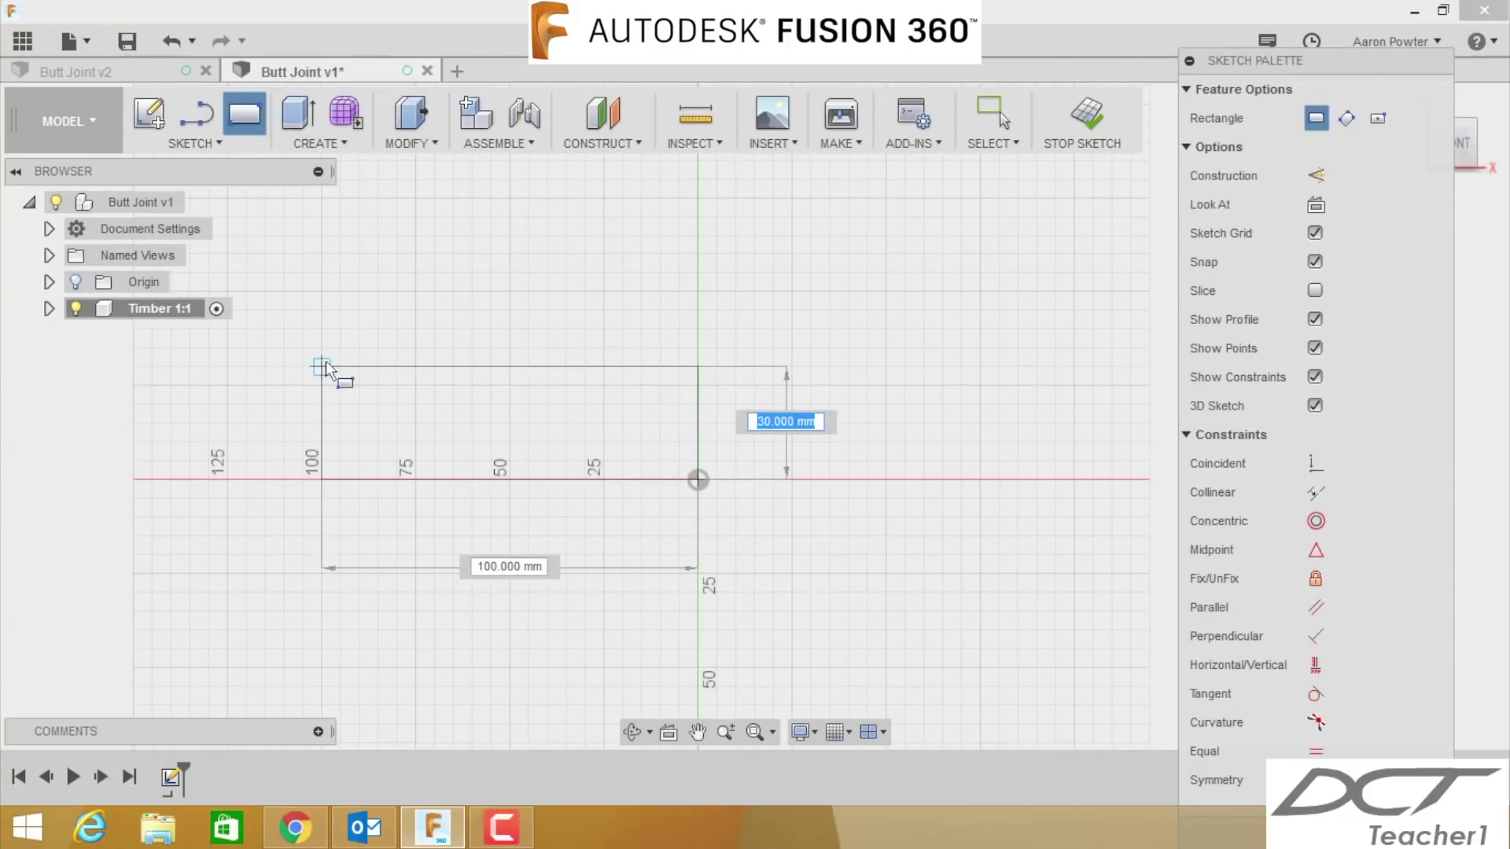
{"action": "type", "text": "42"}
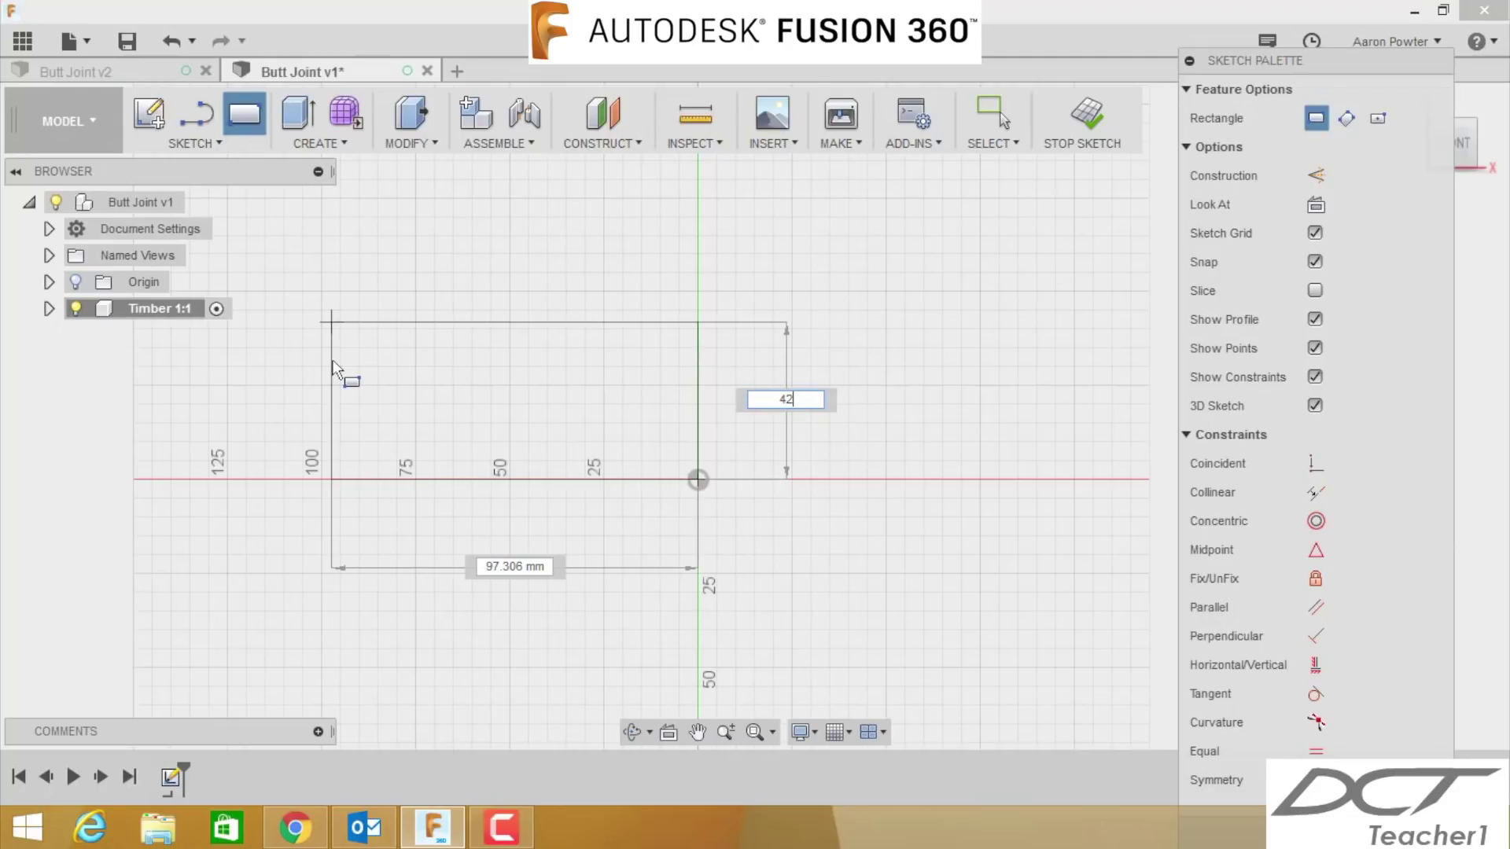
{"action": "key", "text": "Tab"}
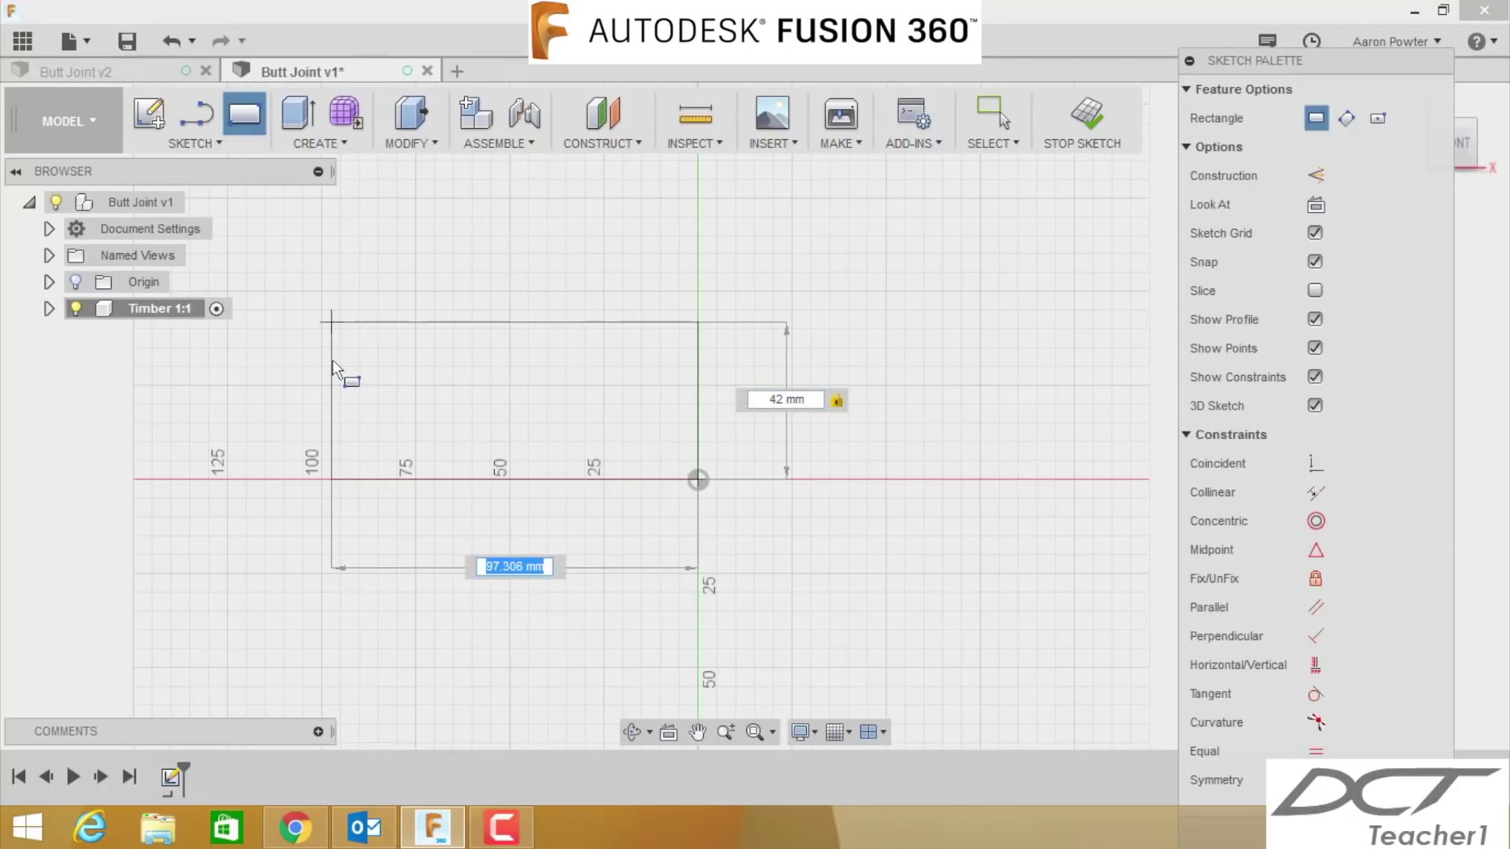
{"action": "type", "text": "125"}
{"action": "key", "text": "Tab"}
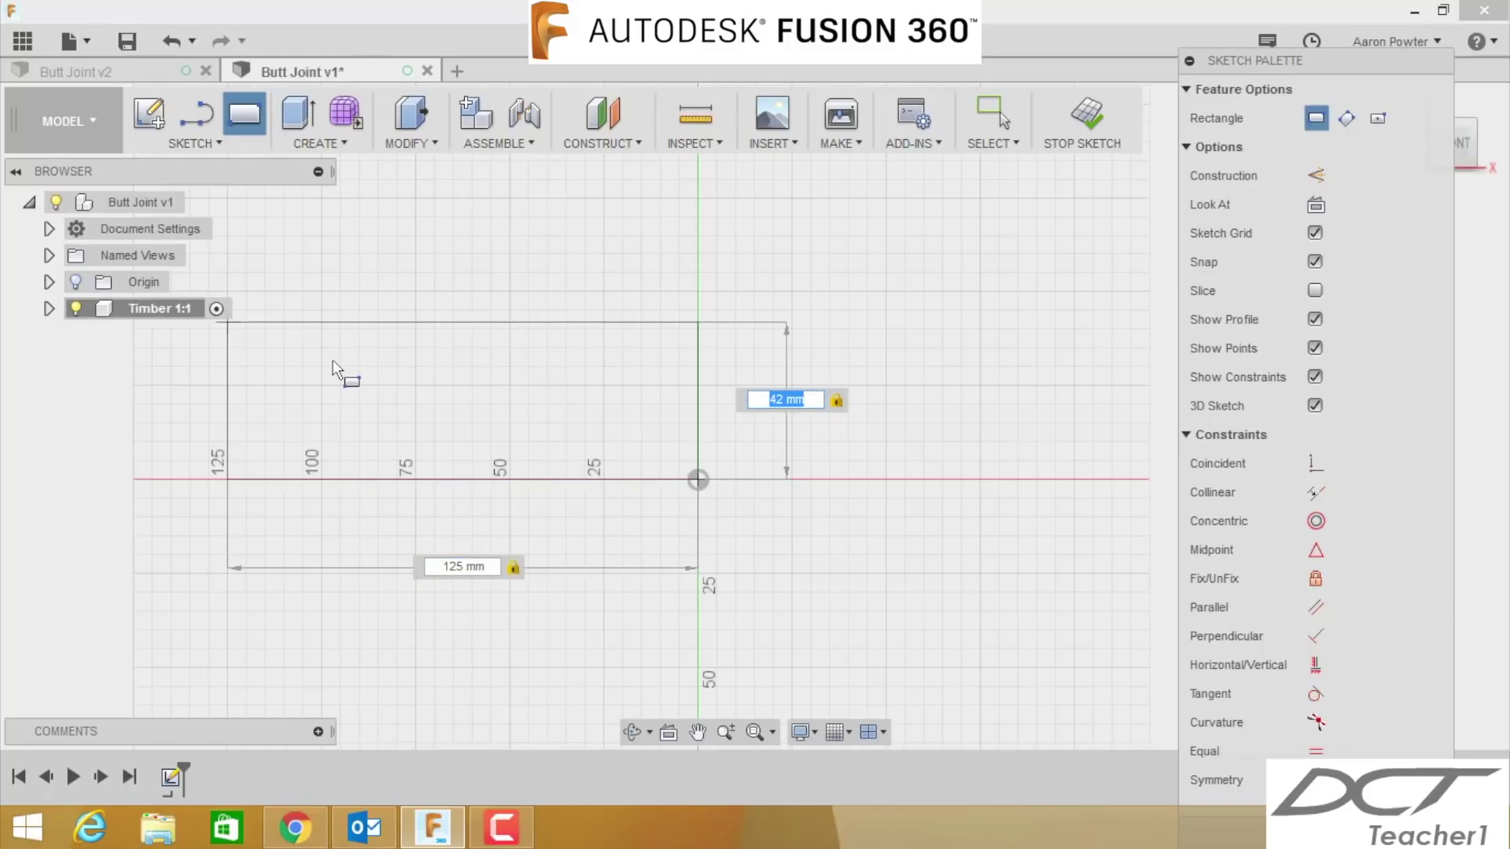
{"action": "key", "text": "Tab"}
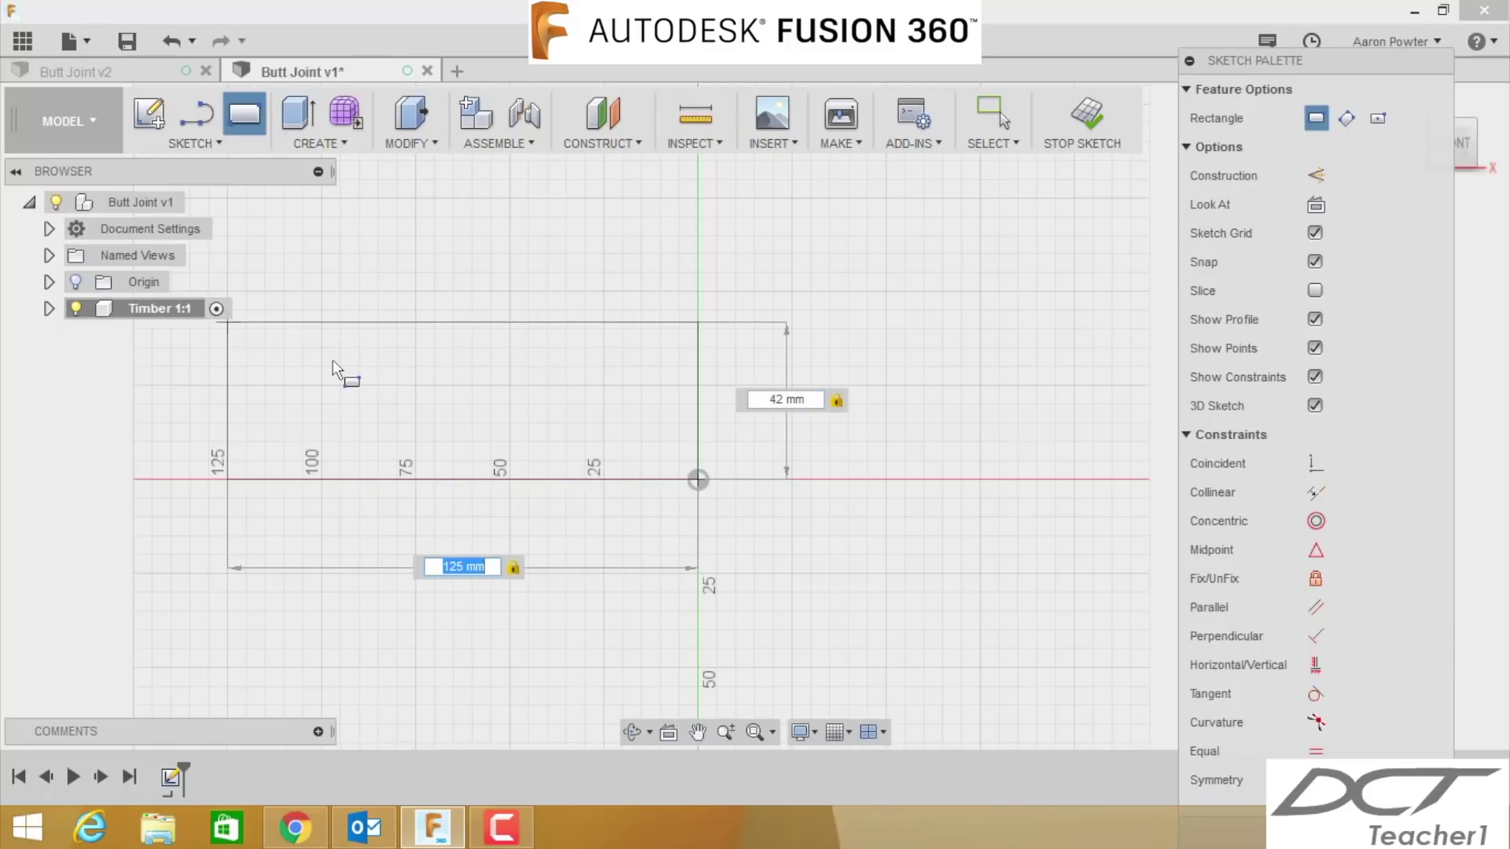
{"action": "key", "text": "Return"}
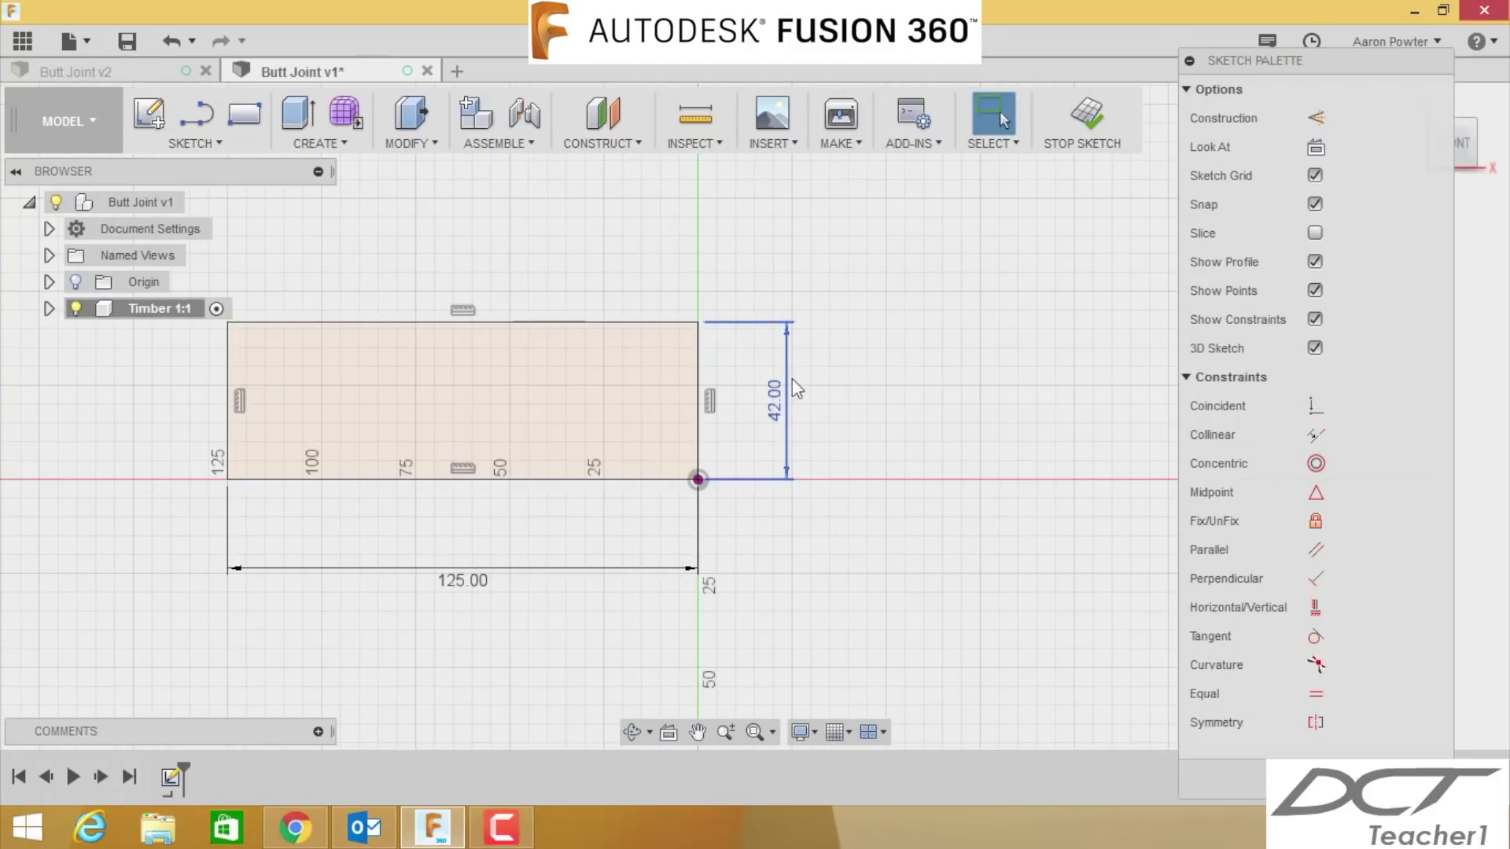
- Undo the rectangle and redraw it as a 2-point rectangle from the origin
{"action": "left_click", "coordinate": [169, 42]}
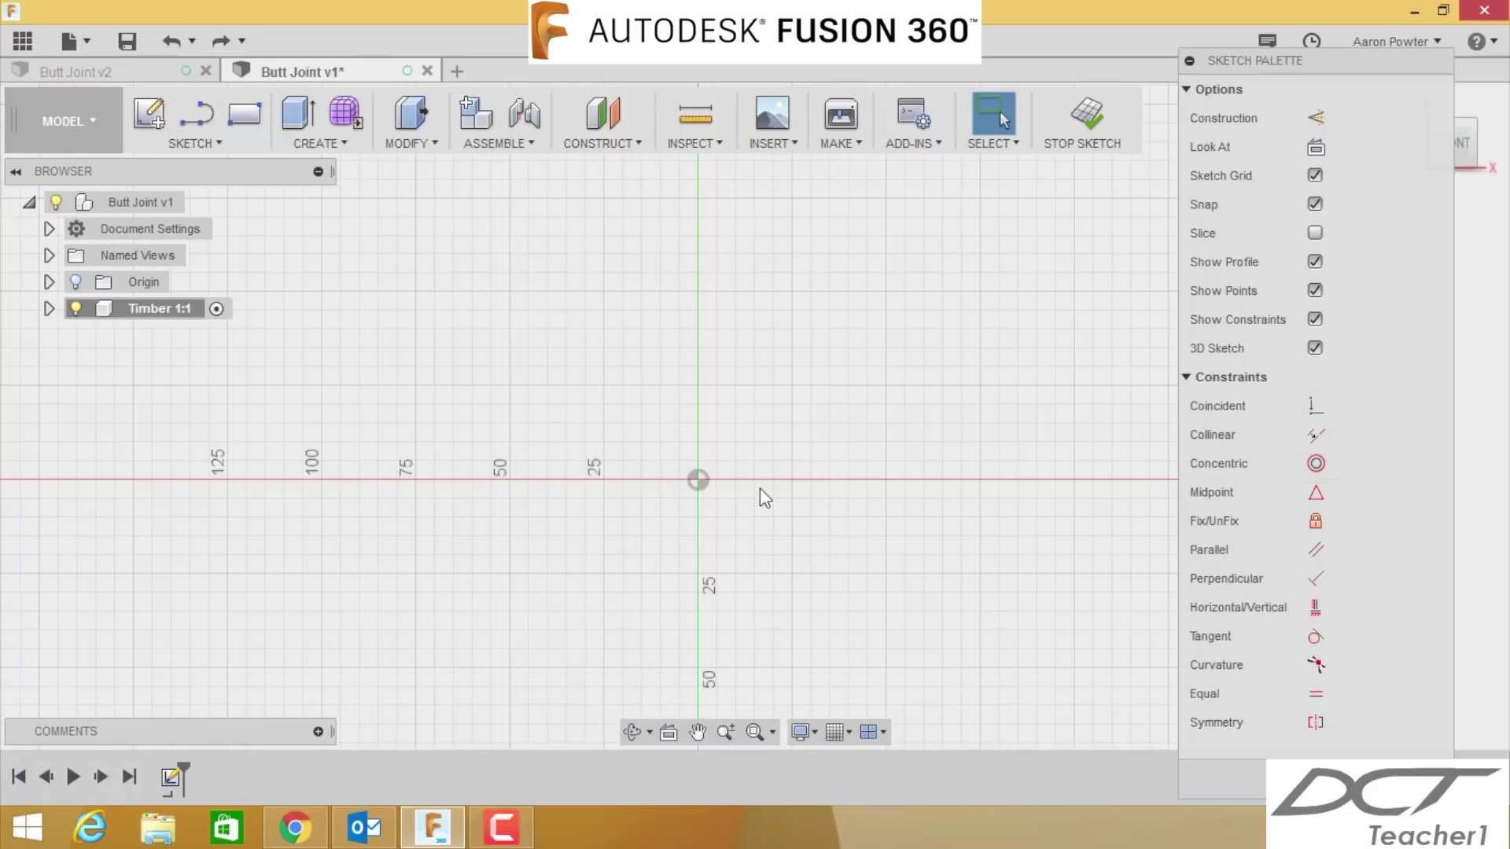
{"action": "key", "text": "r"}
{"action": "left_click", "coordinate": [698, 480]}
{"action": "left_click", "coordinate": [359, 348]}
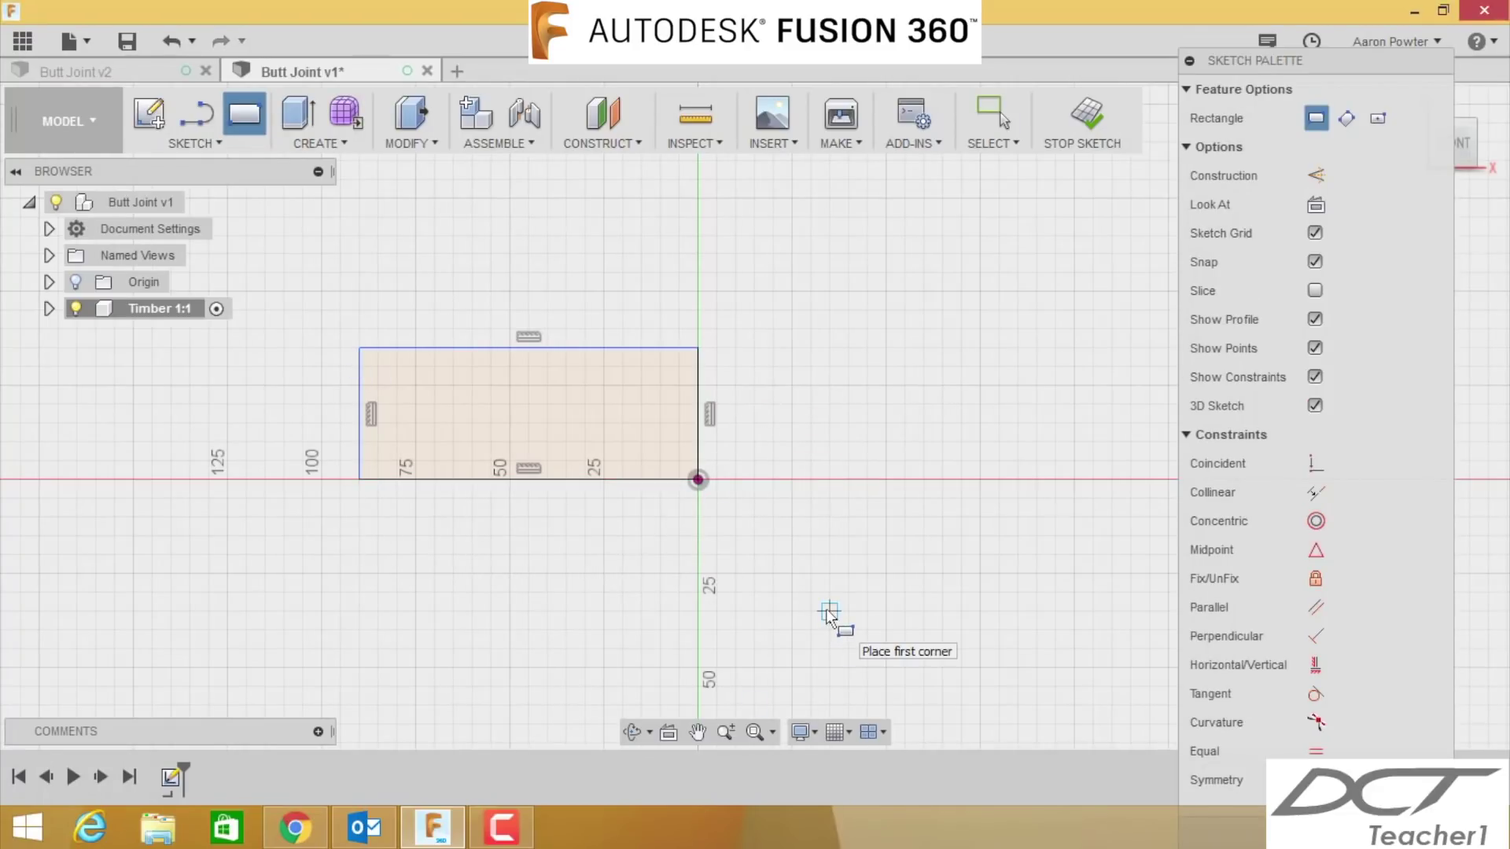
{"action": "key", "text": "Escape"}
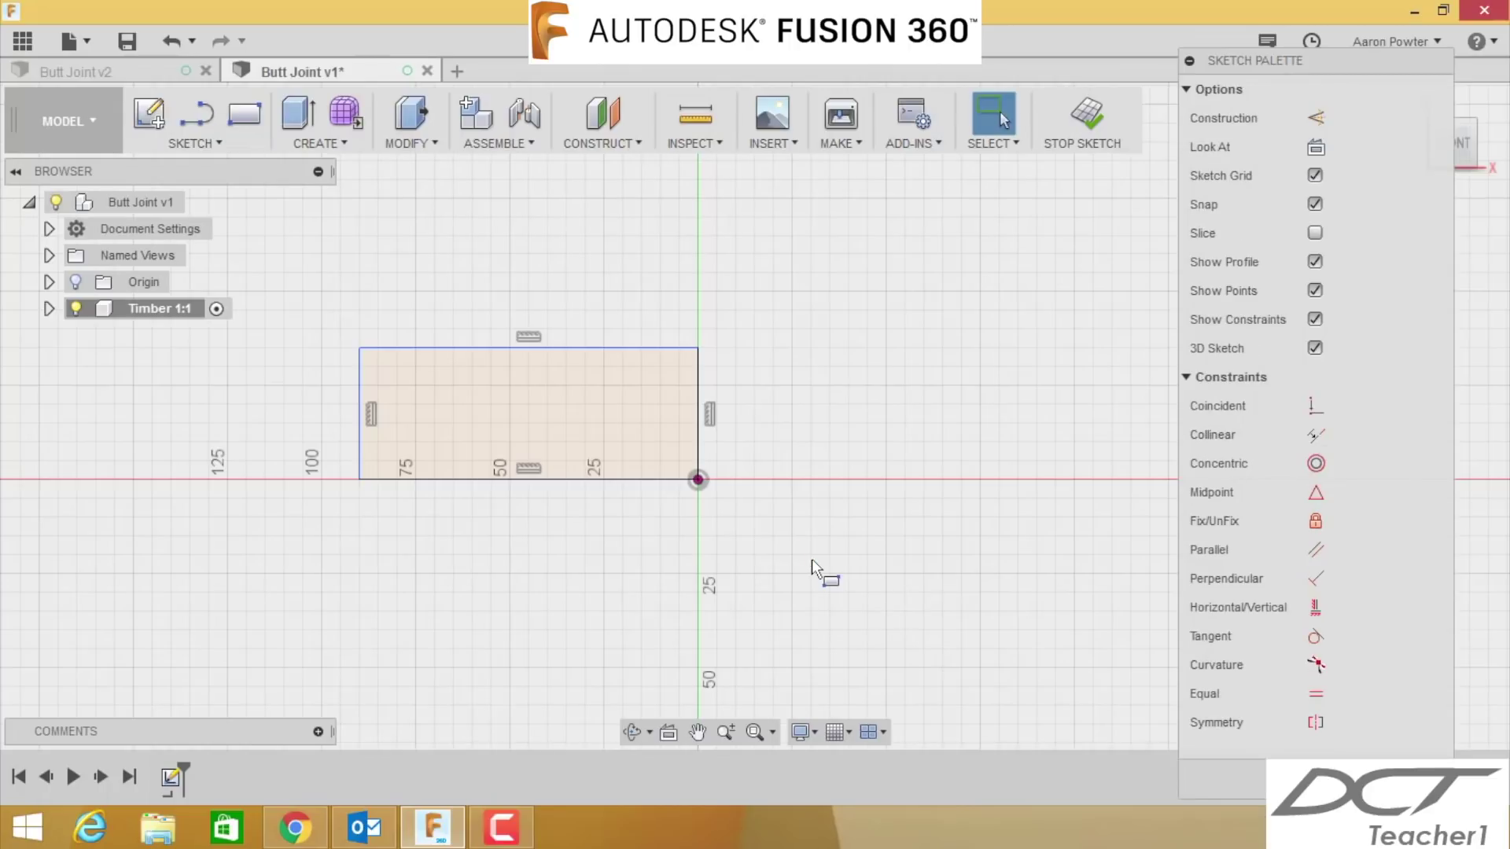
- Dimension the rectangle's bottom edge to 125 mm and right edge to 42 mm
{"action": "key", "text": "d"}
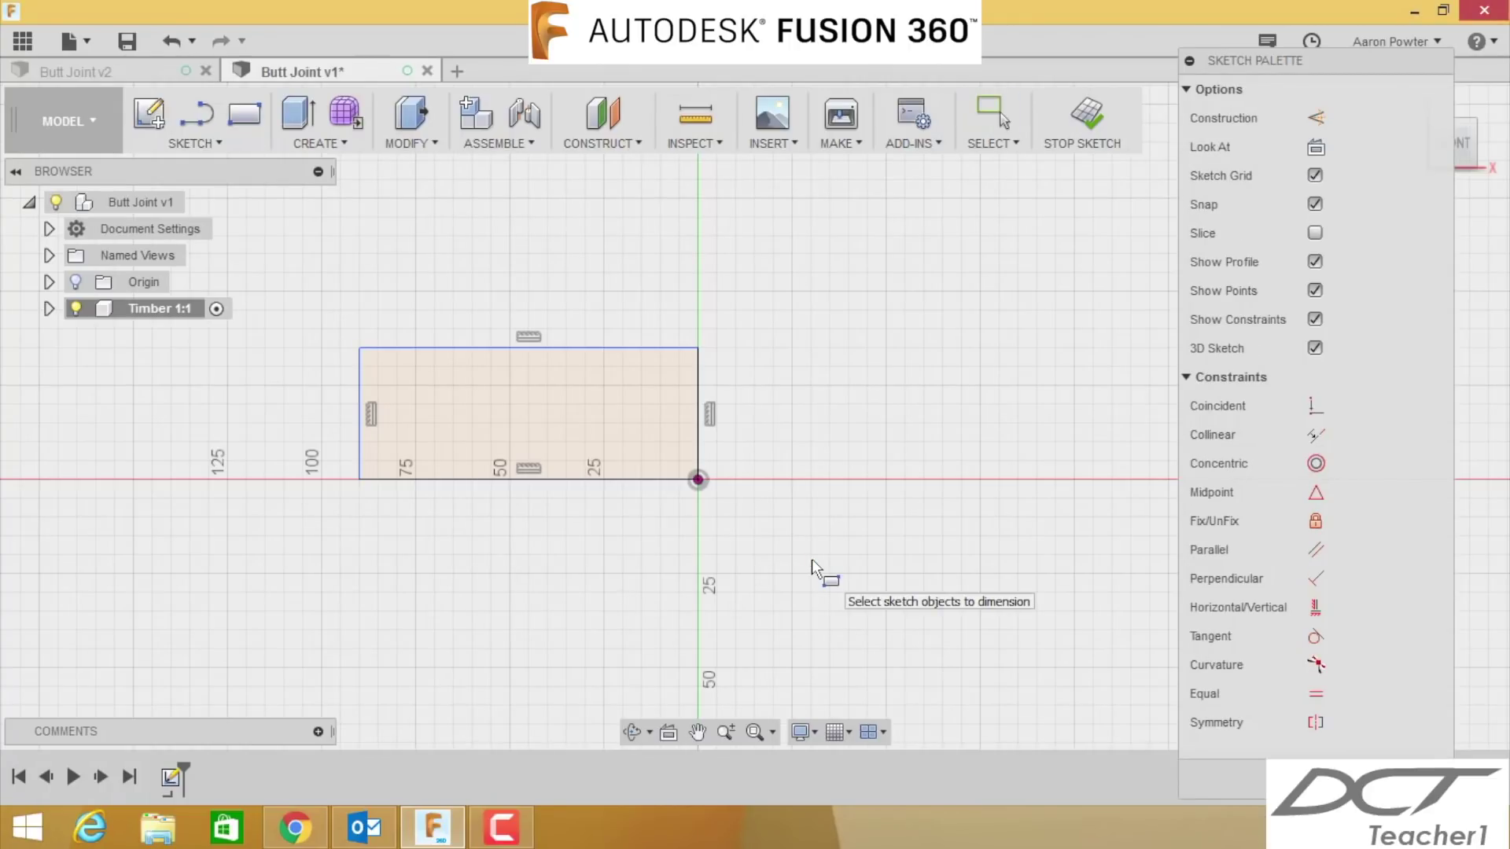
{"action": "left_click", "coordinate": [593, 477]}
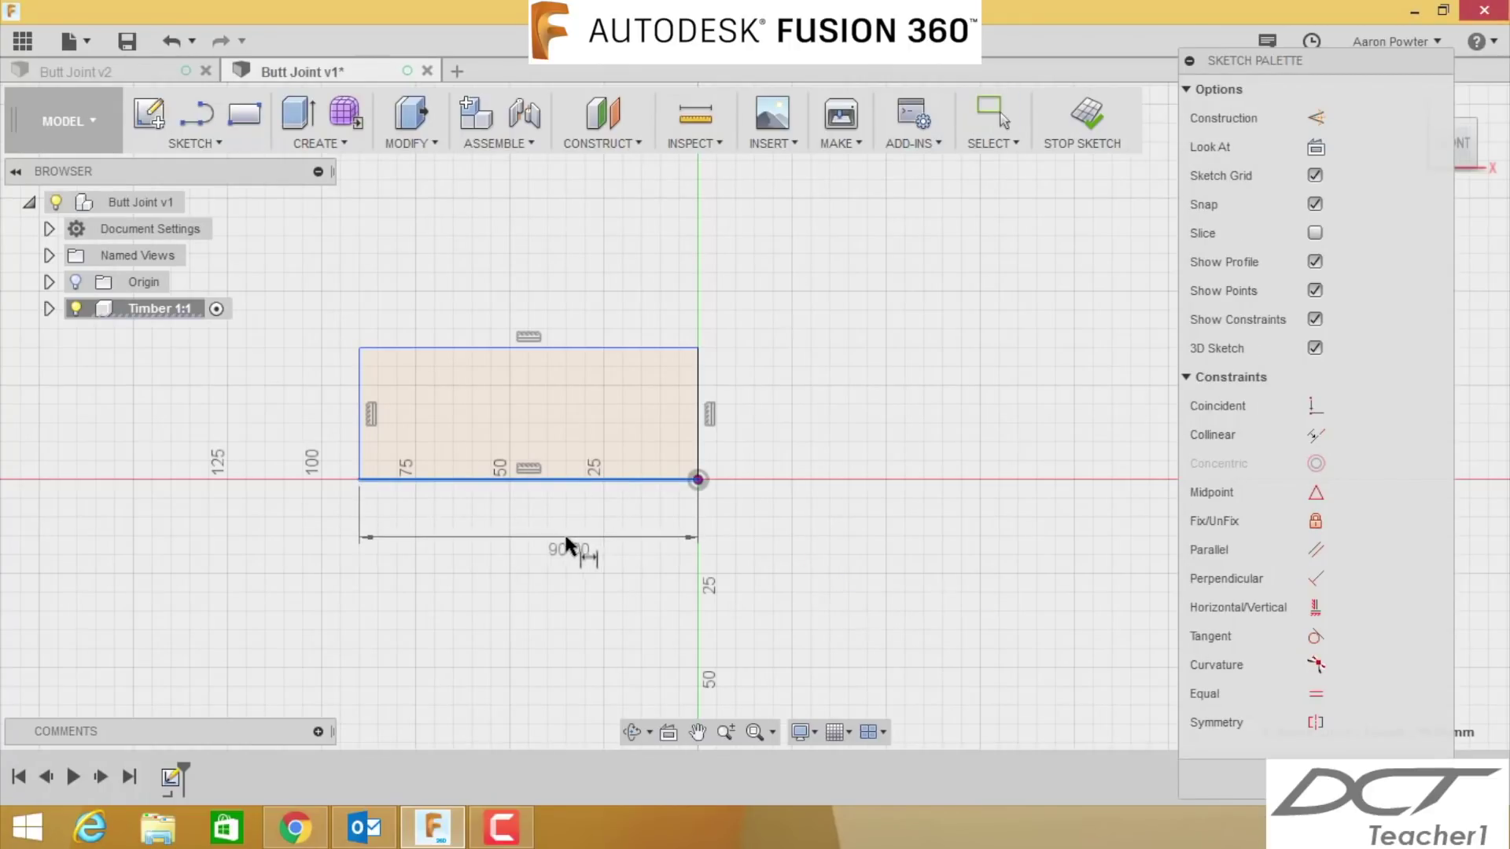
{"action": "left_click", "coordinate": [568, 534]}
{"action": "type", "text": "125"}
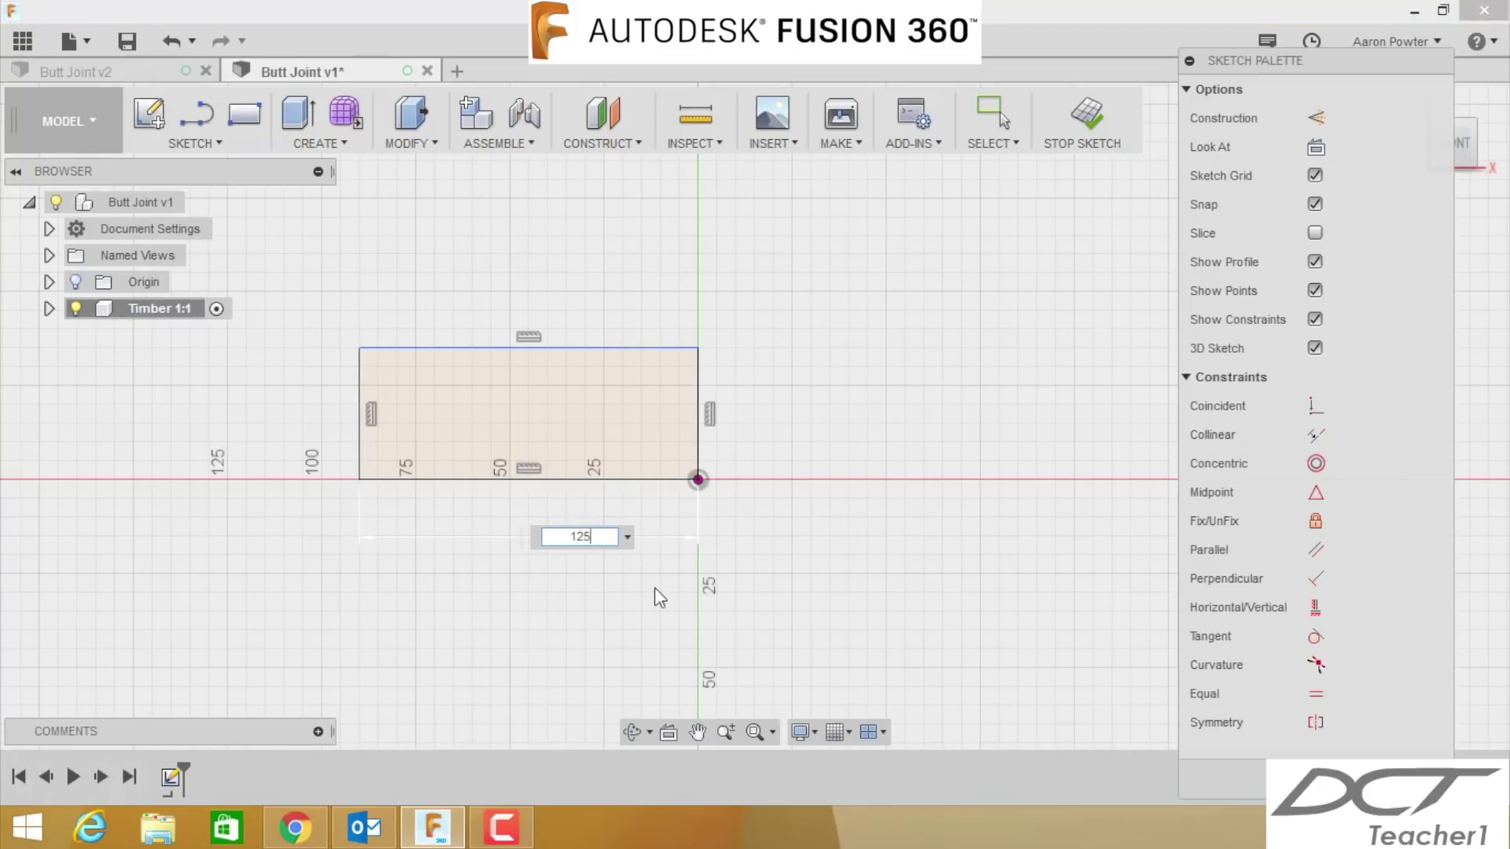
{"action": "key", "text": "Return"}
{"action": "left_click", "coordinate": [699, 418]}
{"action": "left_click", "coordinate": [772, 424]}
{"action": "type", "text": "42"}
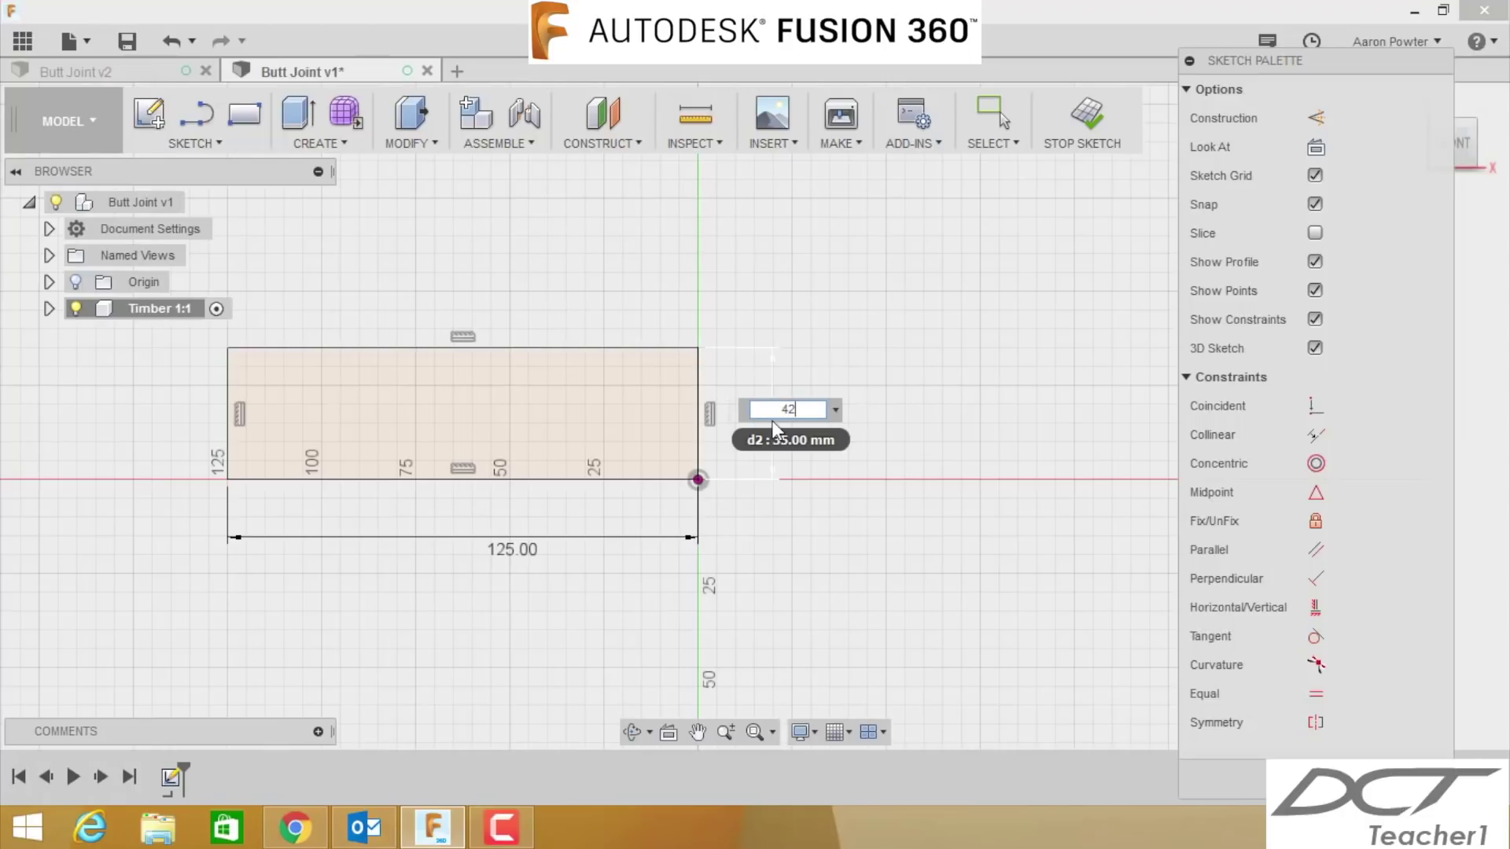
{"action": "key", "text": "Return"}
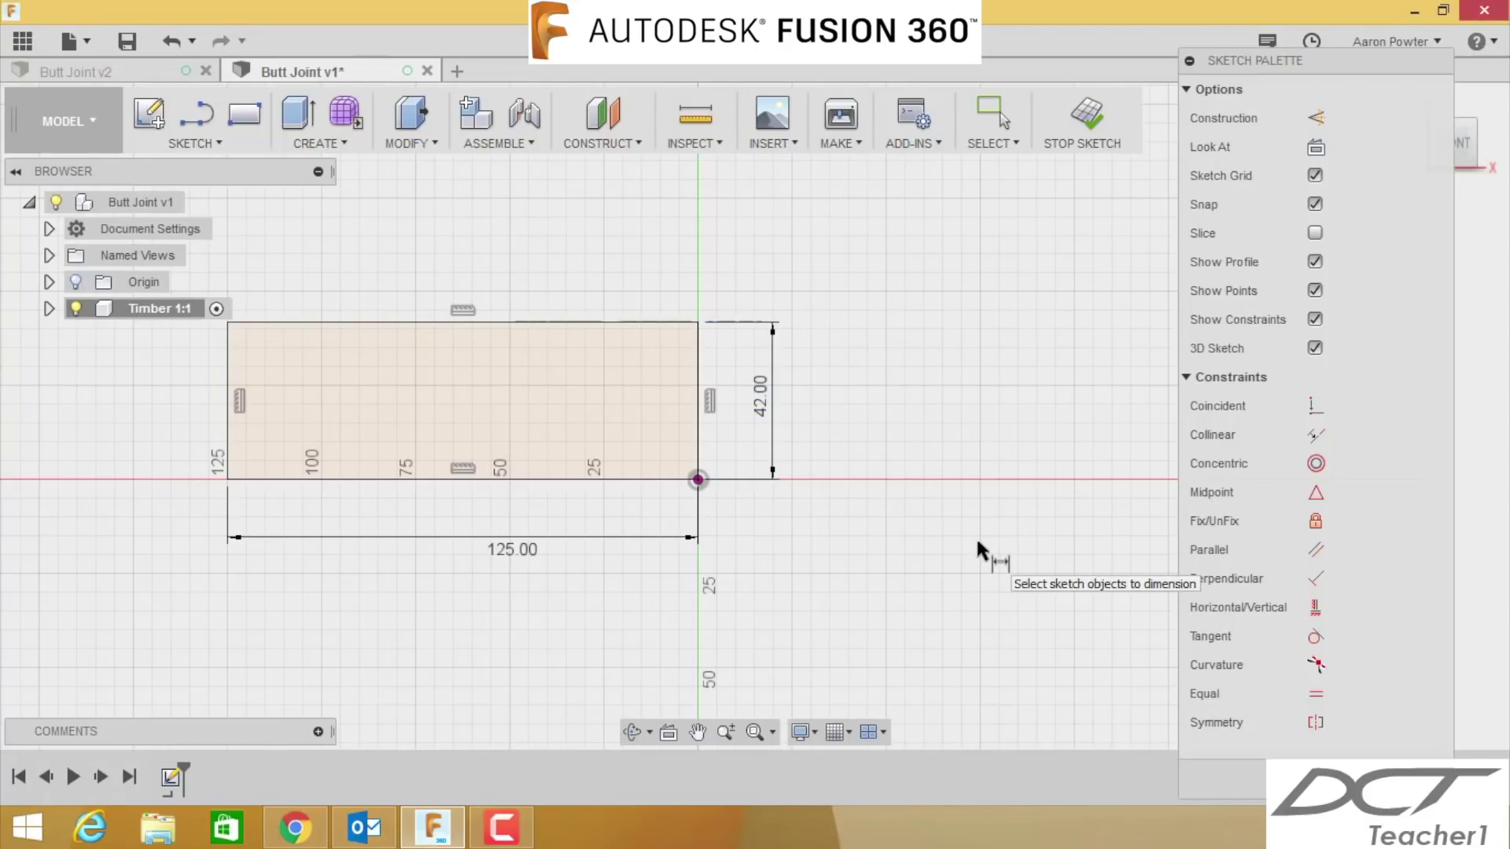
{"action": "key", "text": "Escape"}
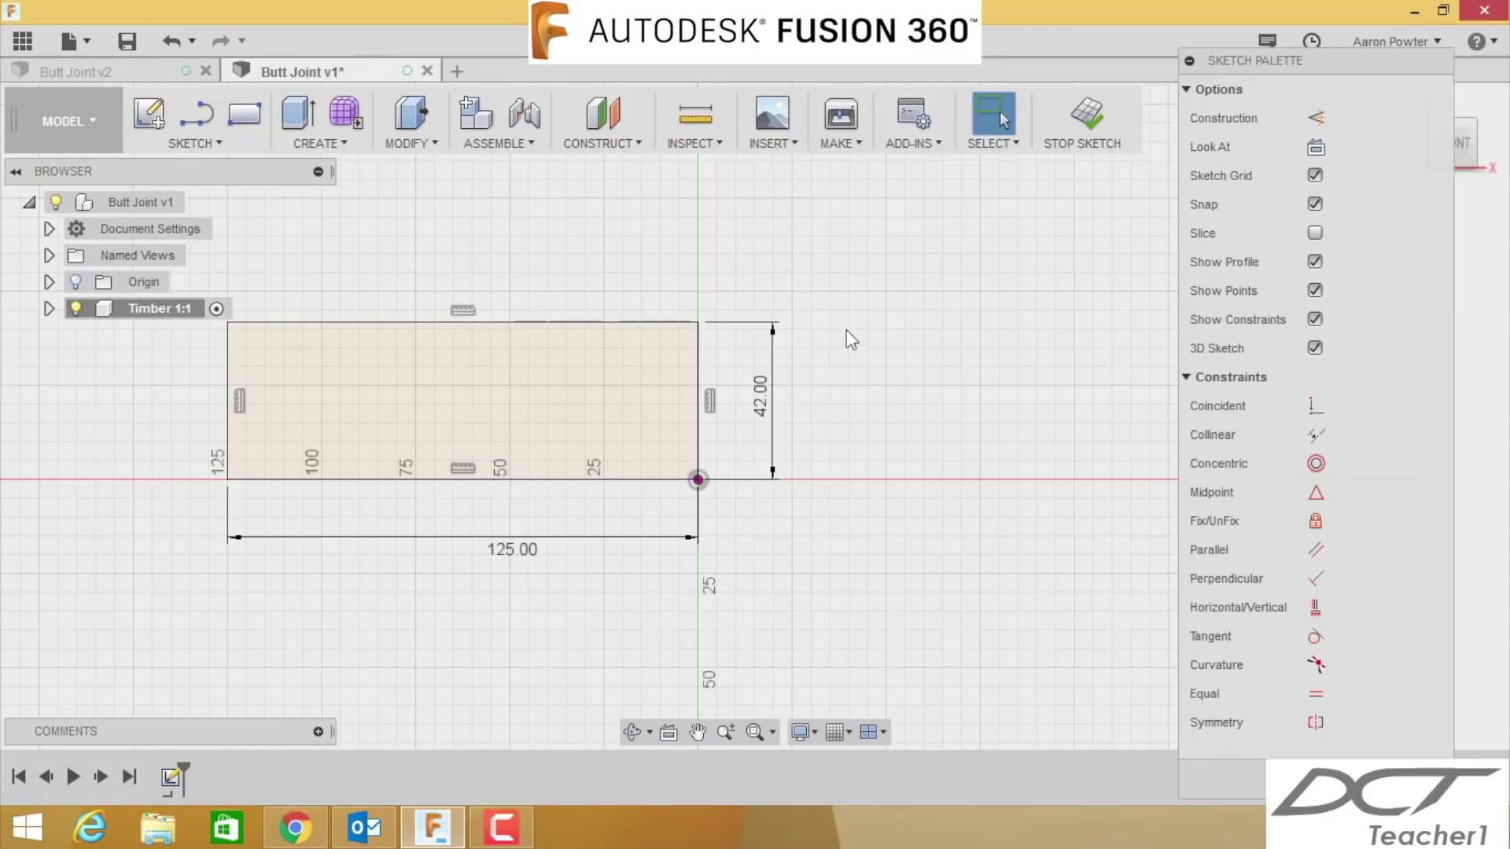
{"action": "left_click", "coordinate": [352, 144]}
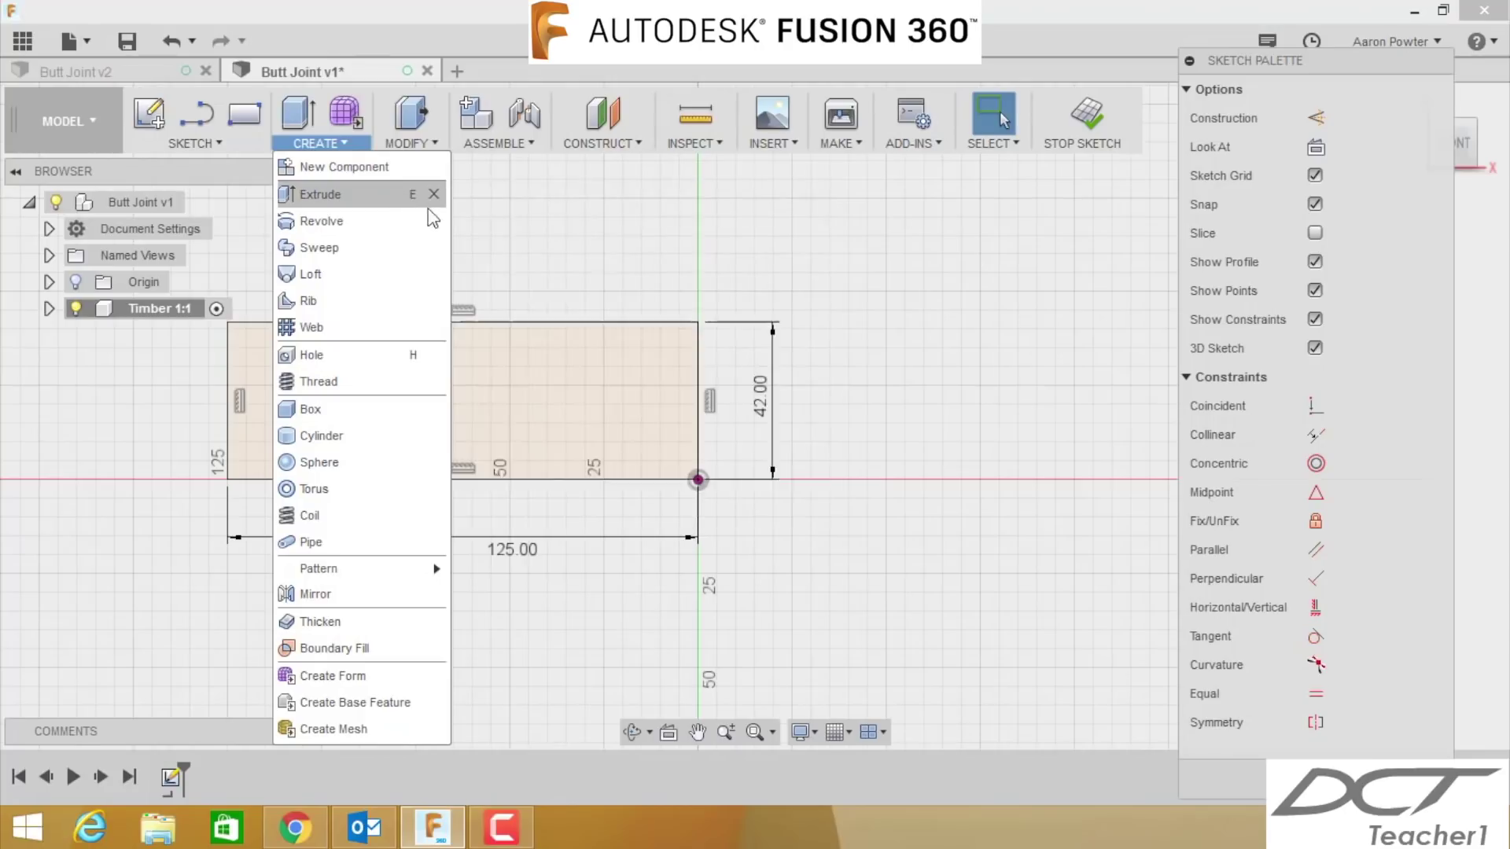
- Extrude the rectangle profile 19 mm into a solid timber block
{"action": "key", "text": "Escape"}
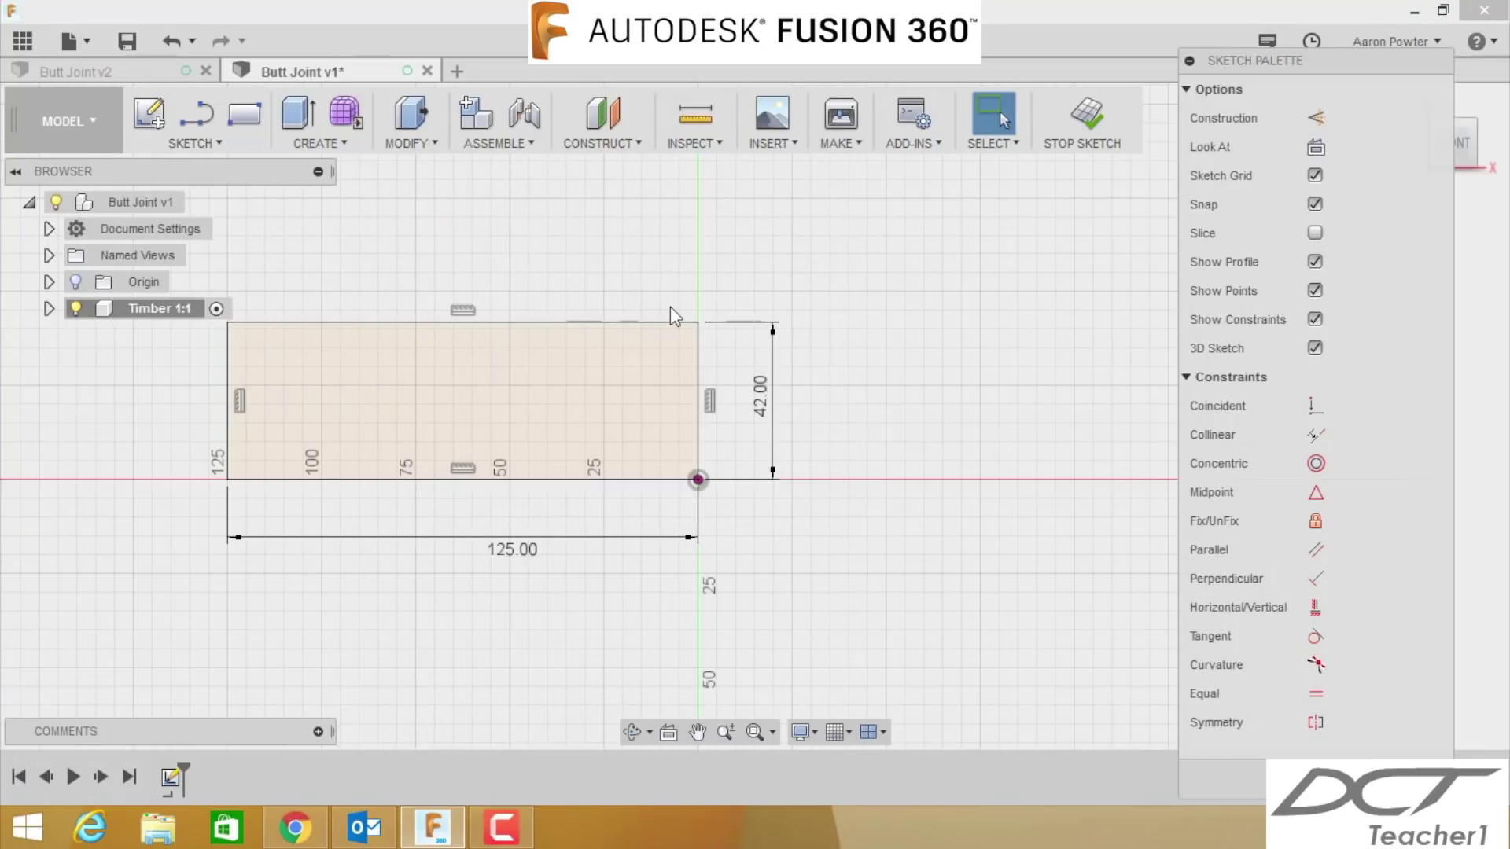
{"action": "key", "text": "e"}
{"action": "left_click", "coordinate": [628, 292]}
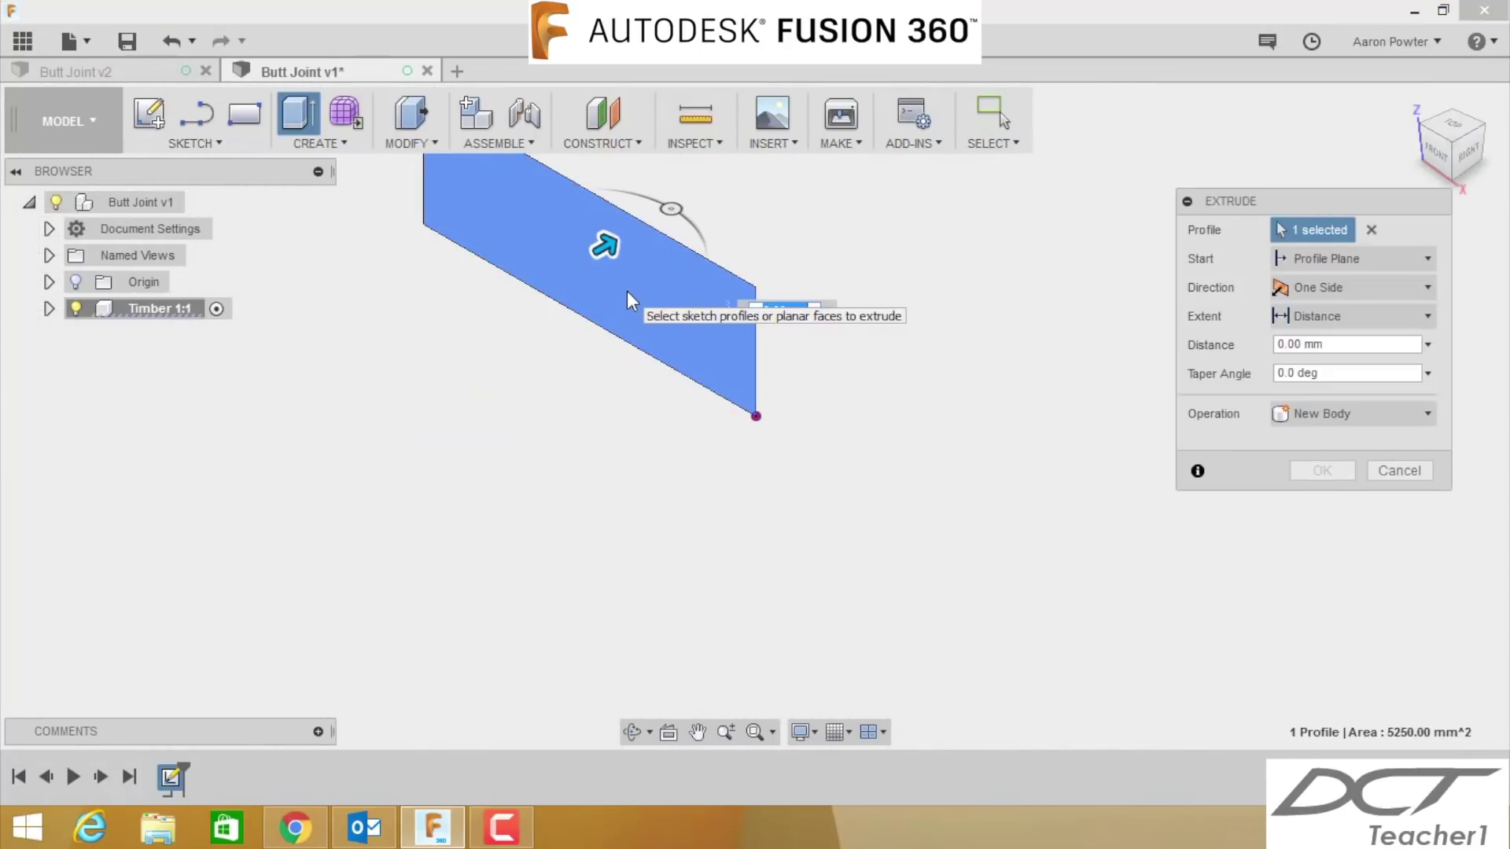
{"action": "type", "text": "1"}
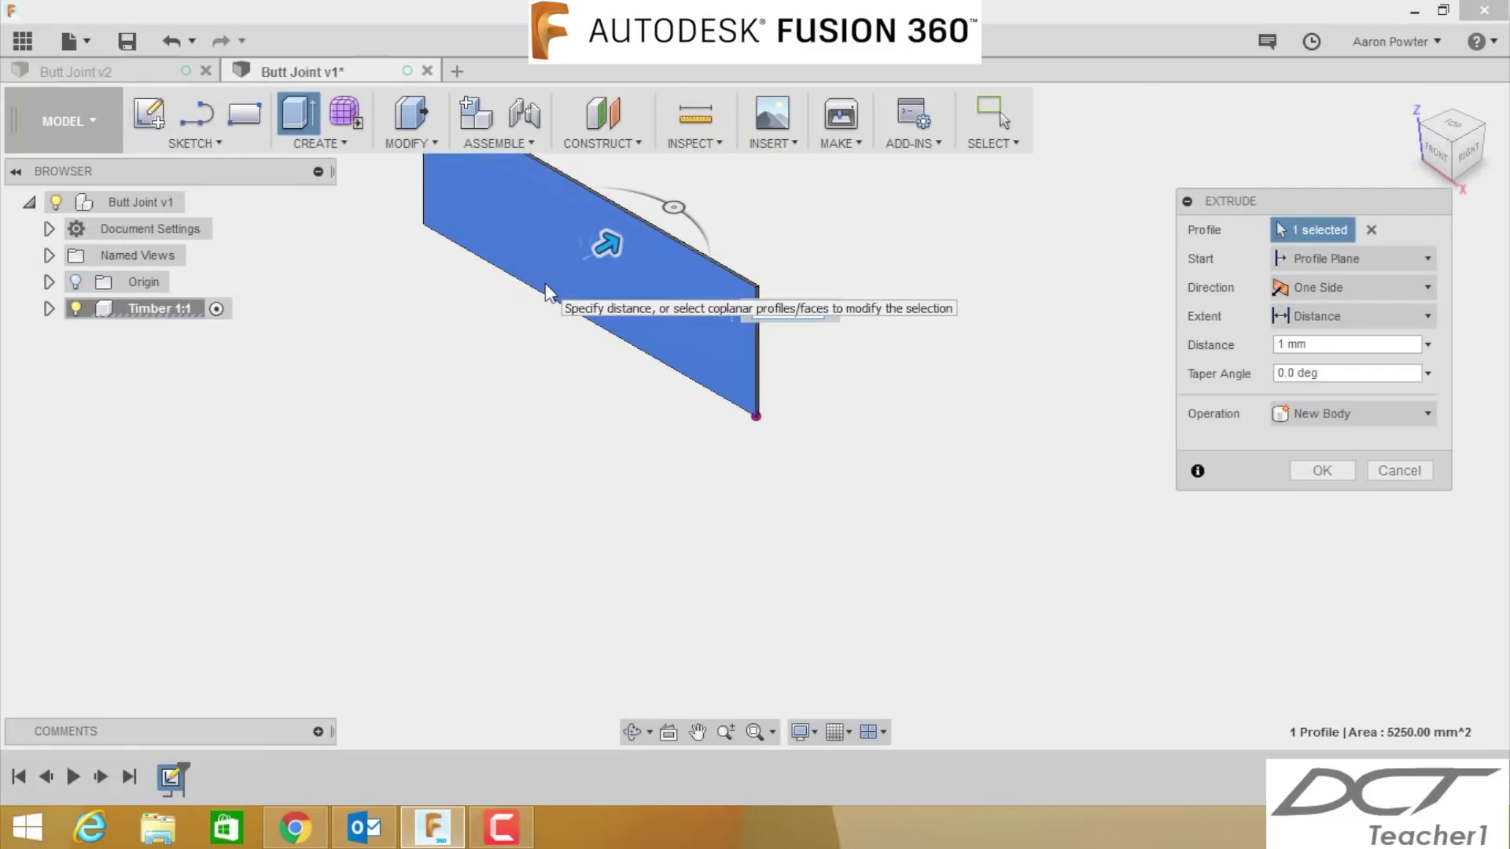
{"action": "type", "text": "9"}
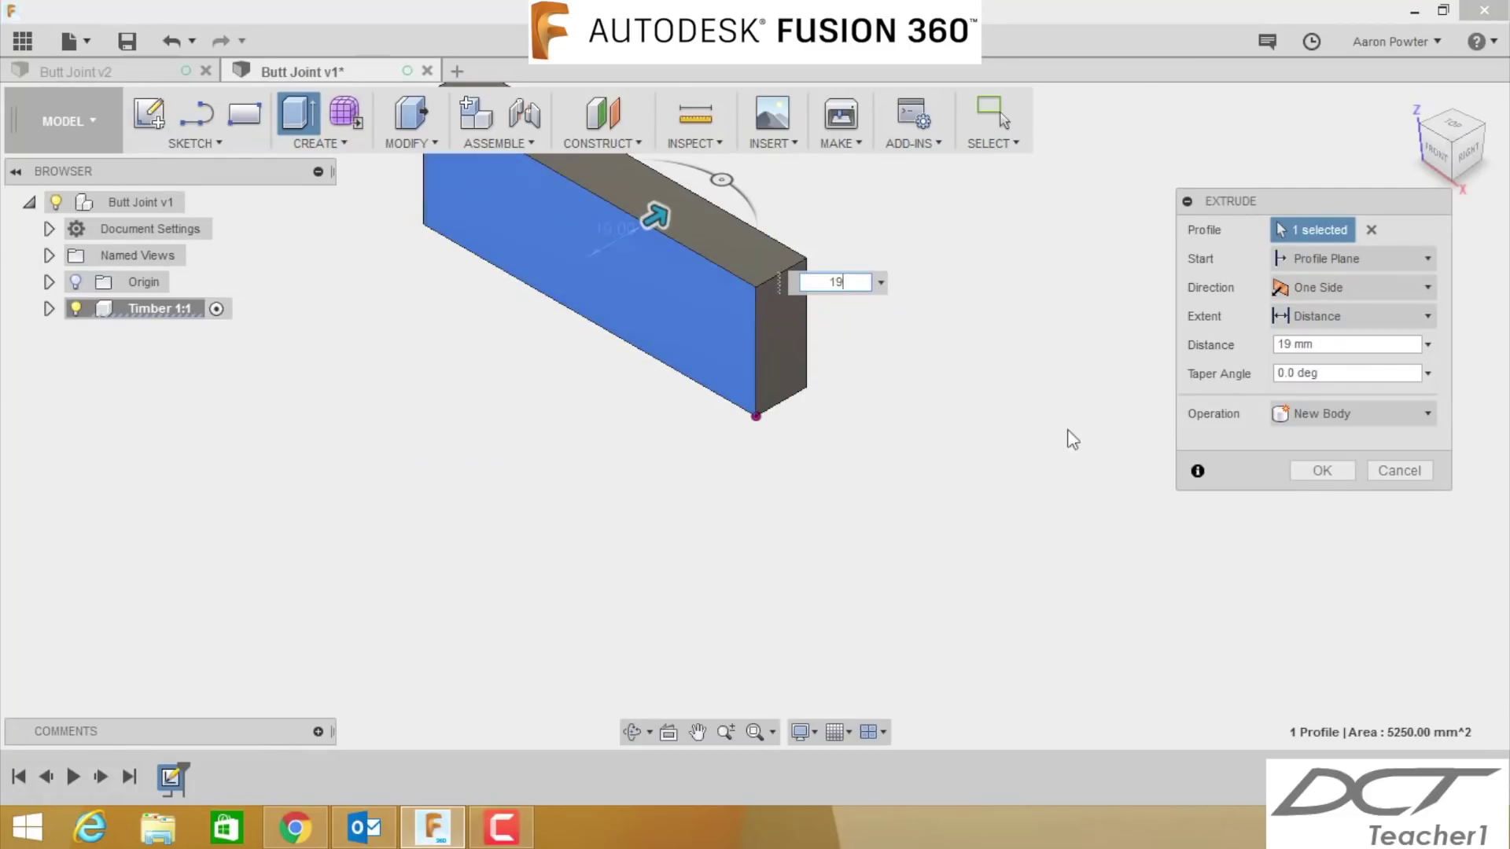
{"action": "left_click", "coordinate": [1304, 469]}
{"action": "key", "text": "F6"}
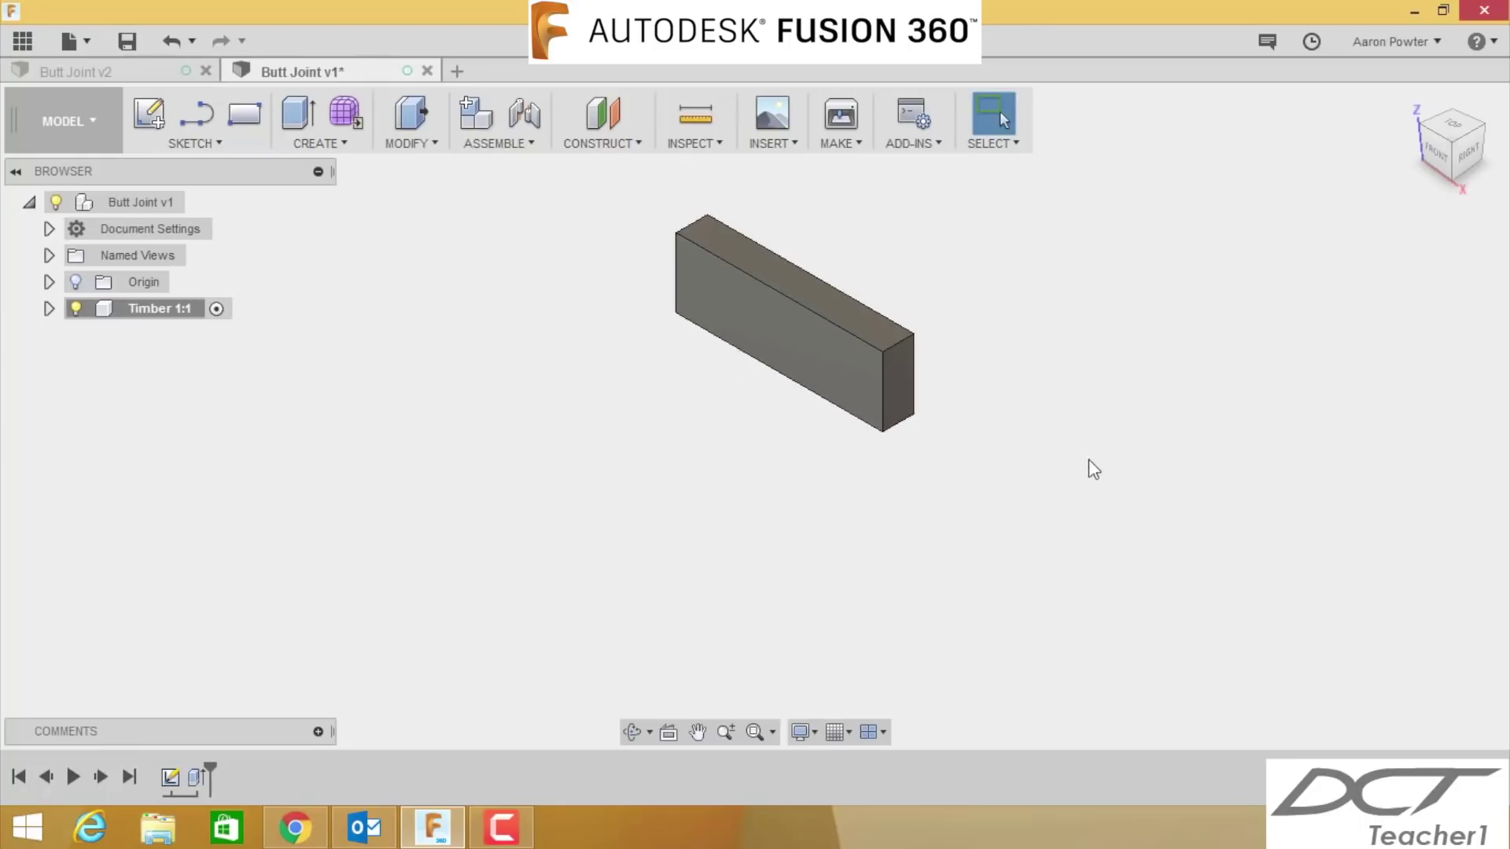
- Save a new version of Butt Joint with the default description and replay the timeline
{"action": "left_click", "coordinate": [128, 55]}
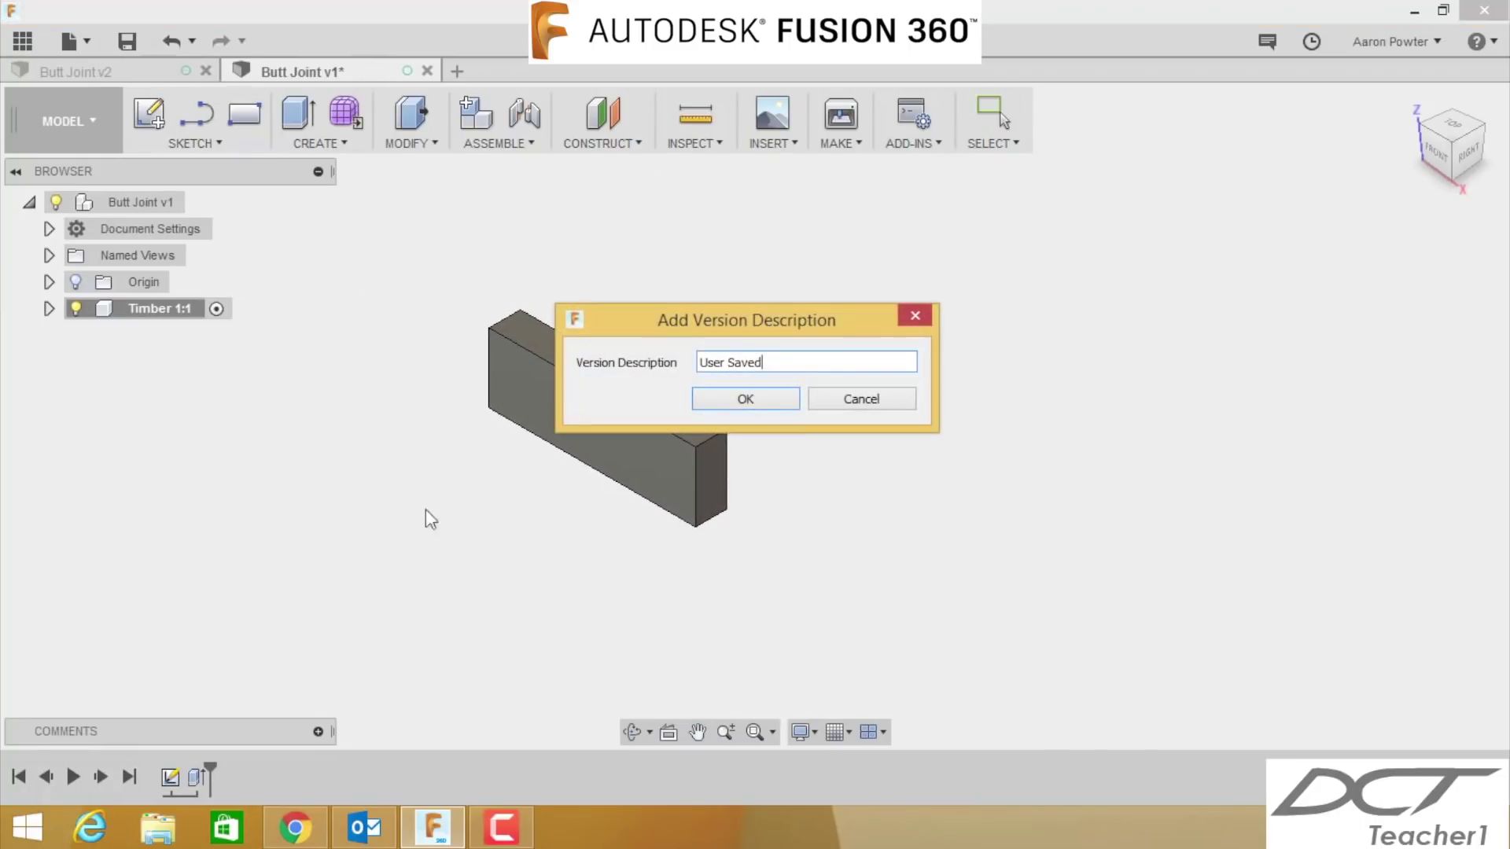
{"action": "left_click", "coordinate": [739, 399]}
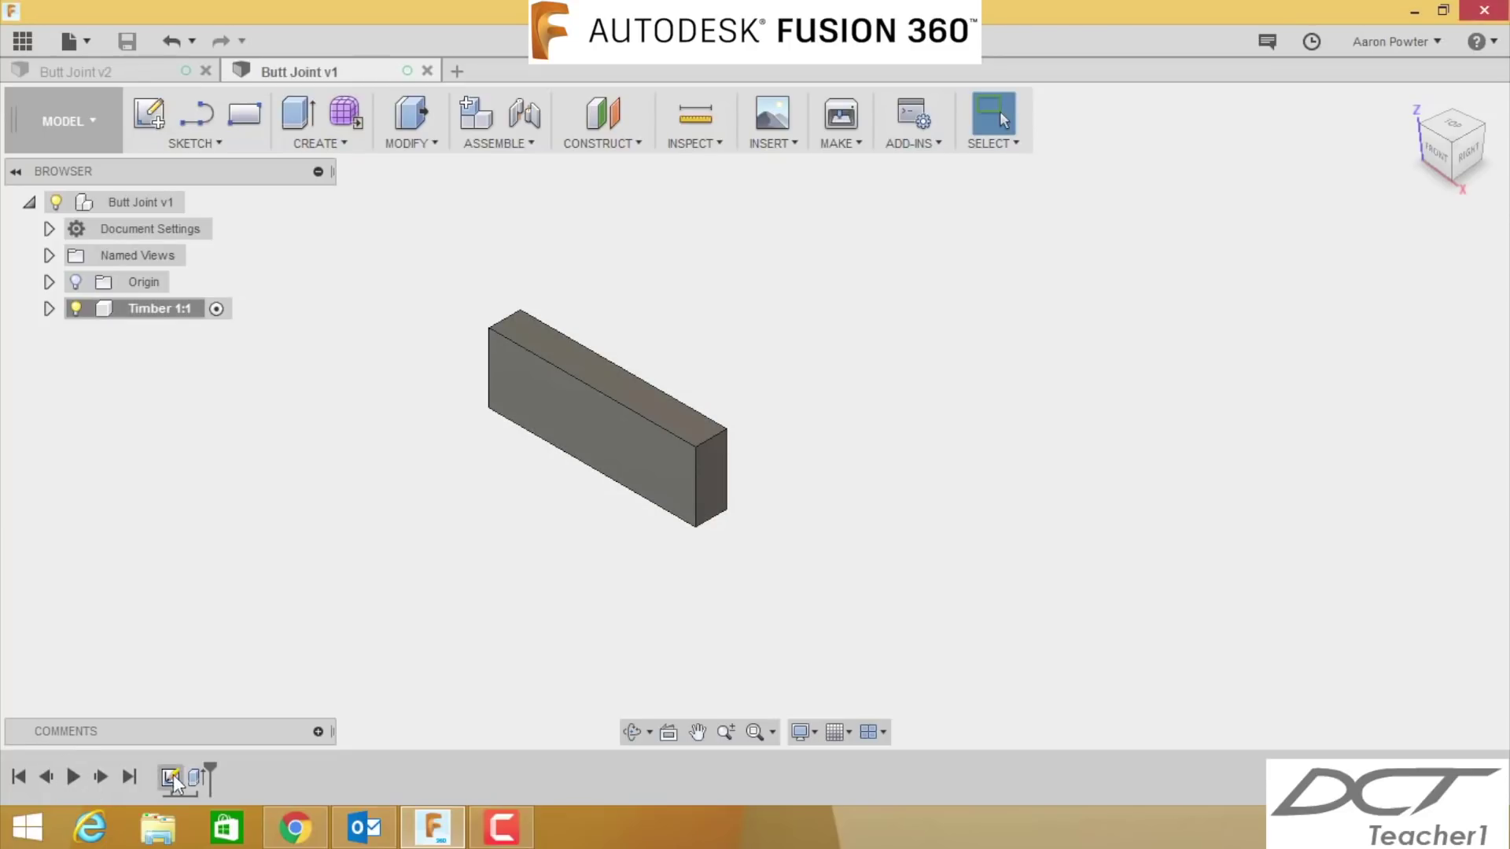
{"action": "left_click", "coordinate": [76, 777]}
- Add a second component named 'Timber' with the Butt Joint v2 root as its parent
{"action": "left_click", "coordinate": [475, 118]}
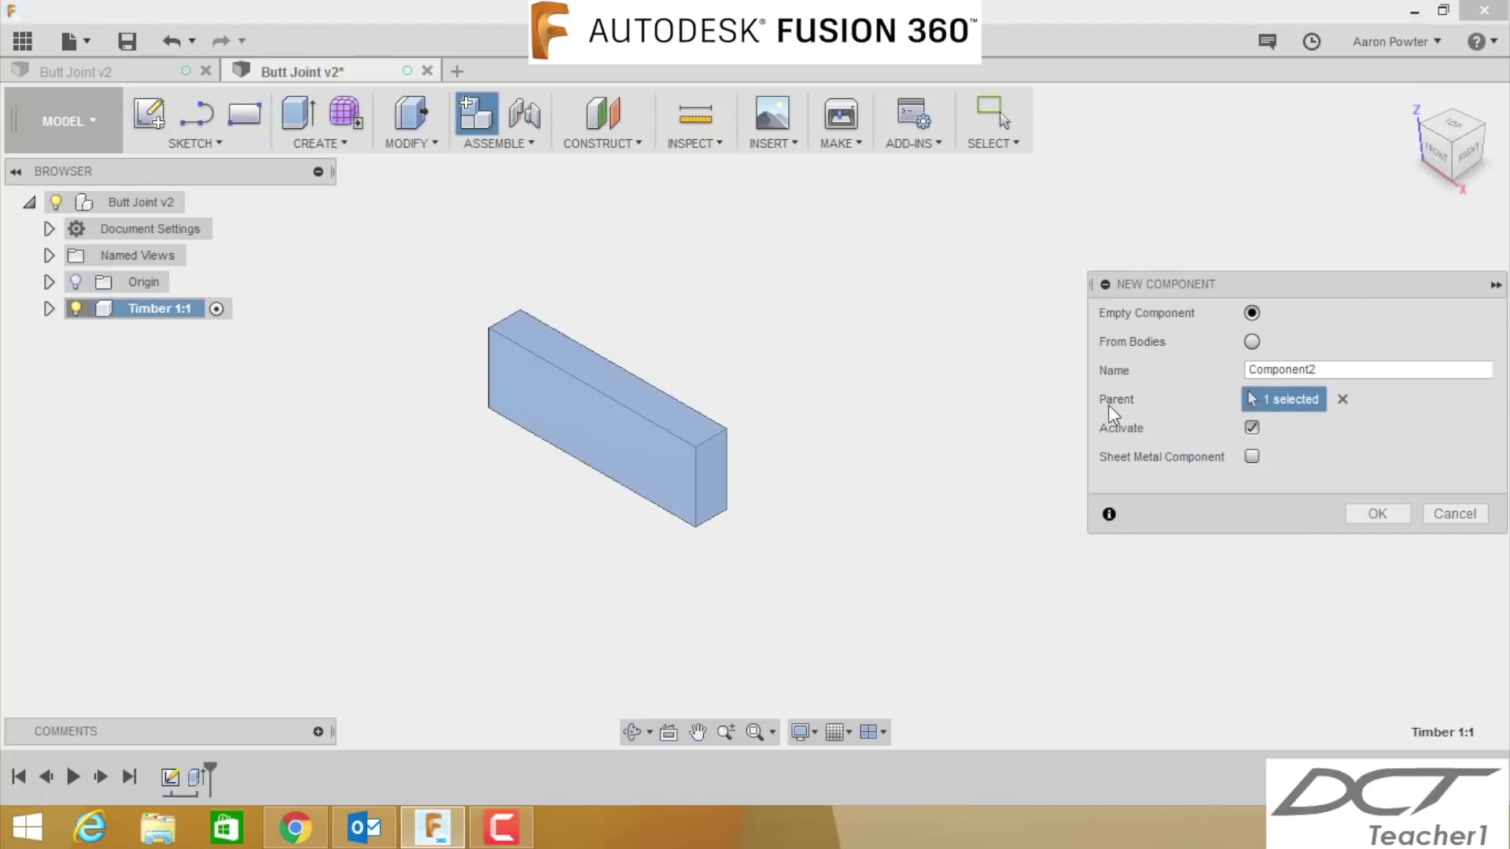
{"action": "left_click", "coordinate": [1343, 399]}
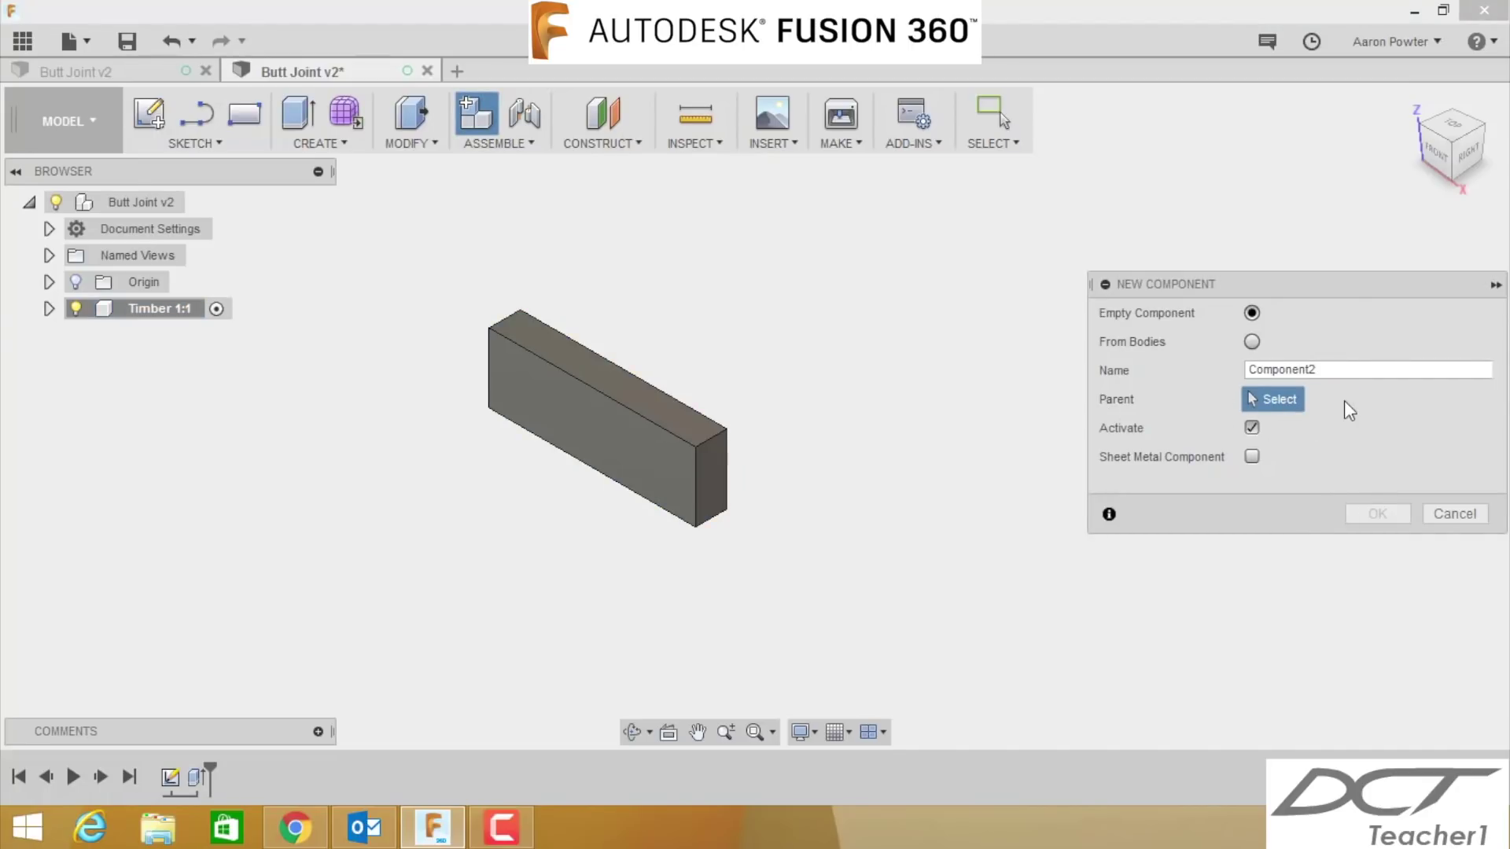
{"action": "left_click", "coordinate": [141, 203]}
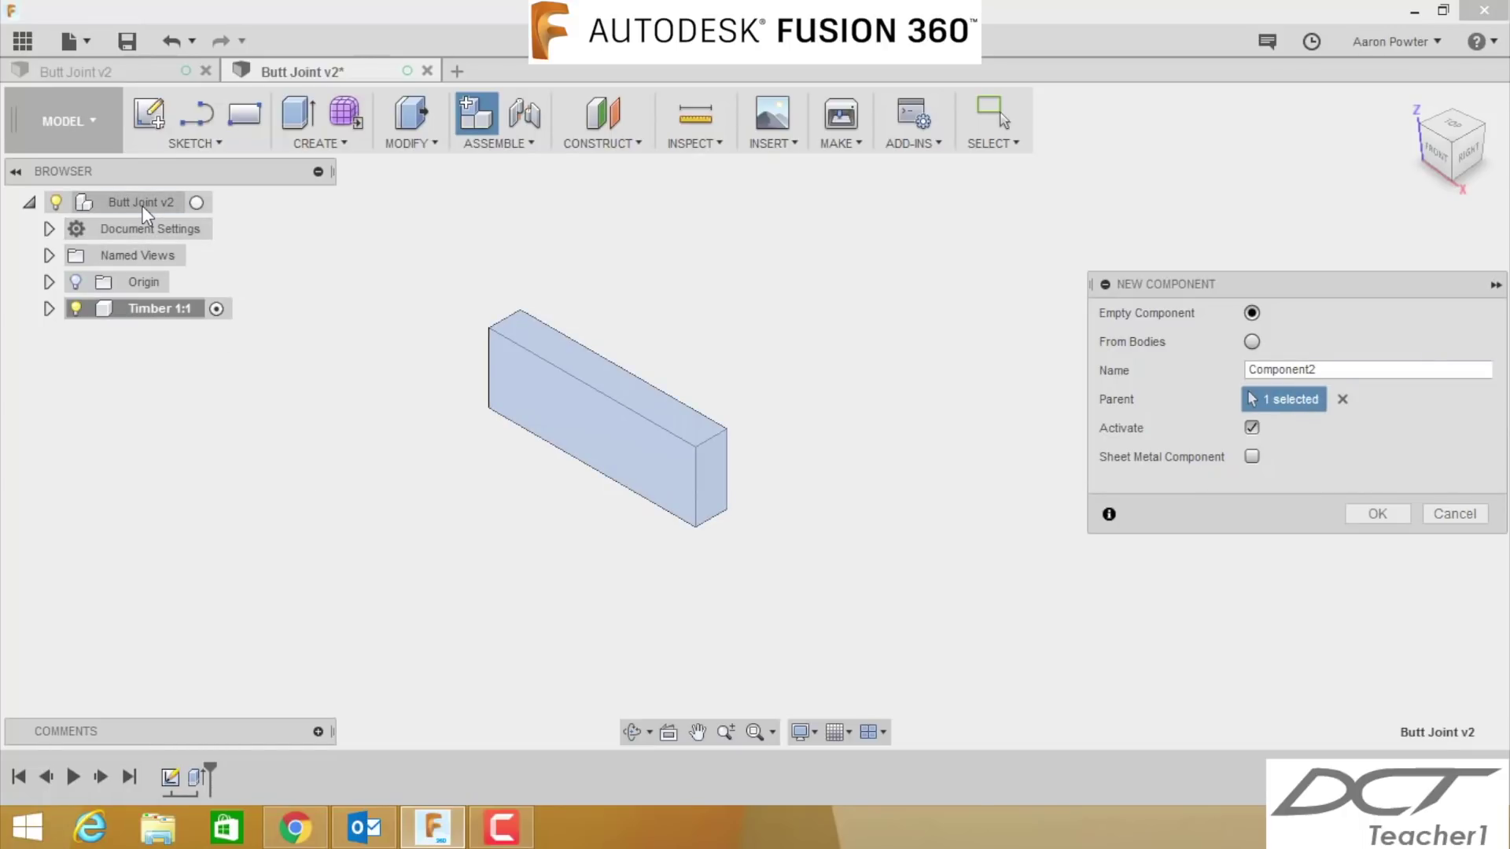
{"action": "double_click", "coordinate": [1271, 369]}
{"action": "type", "text": "Timber 2"}
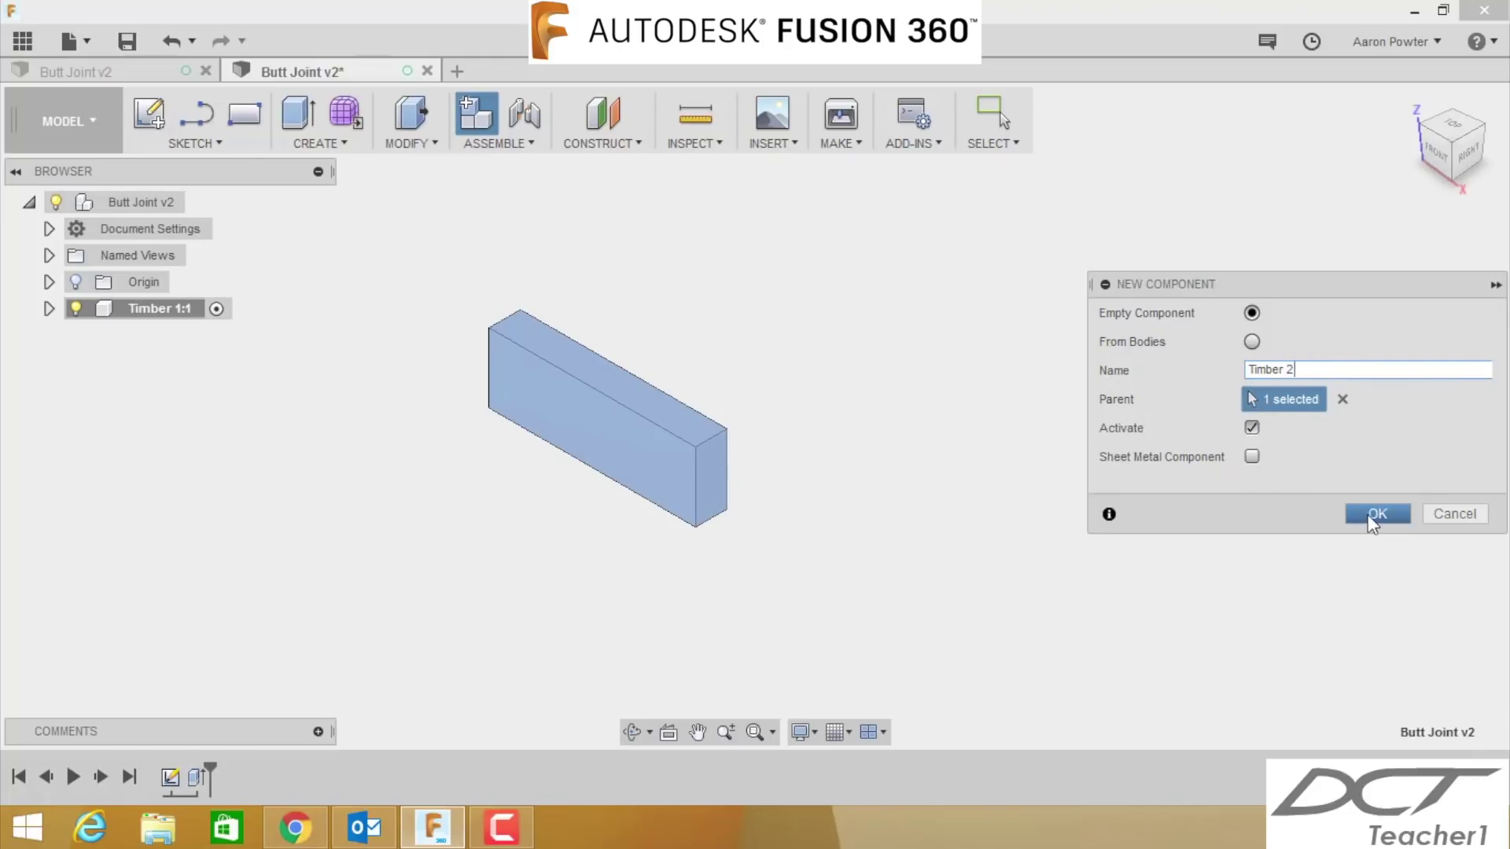
{"action": "left_click", "coordinate": [1368, 515]}
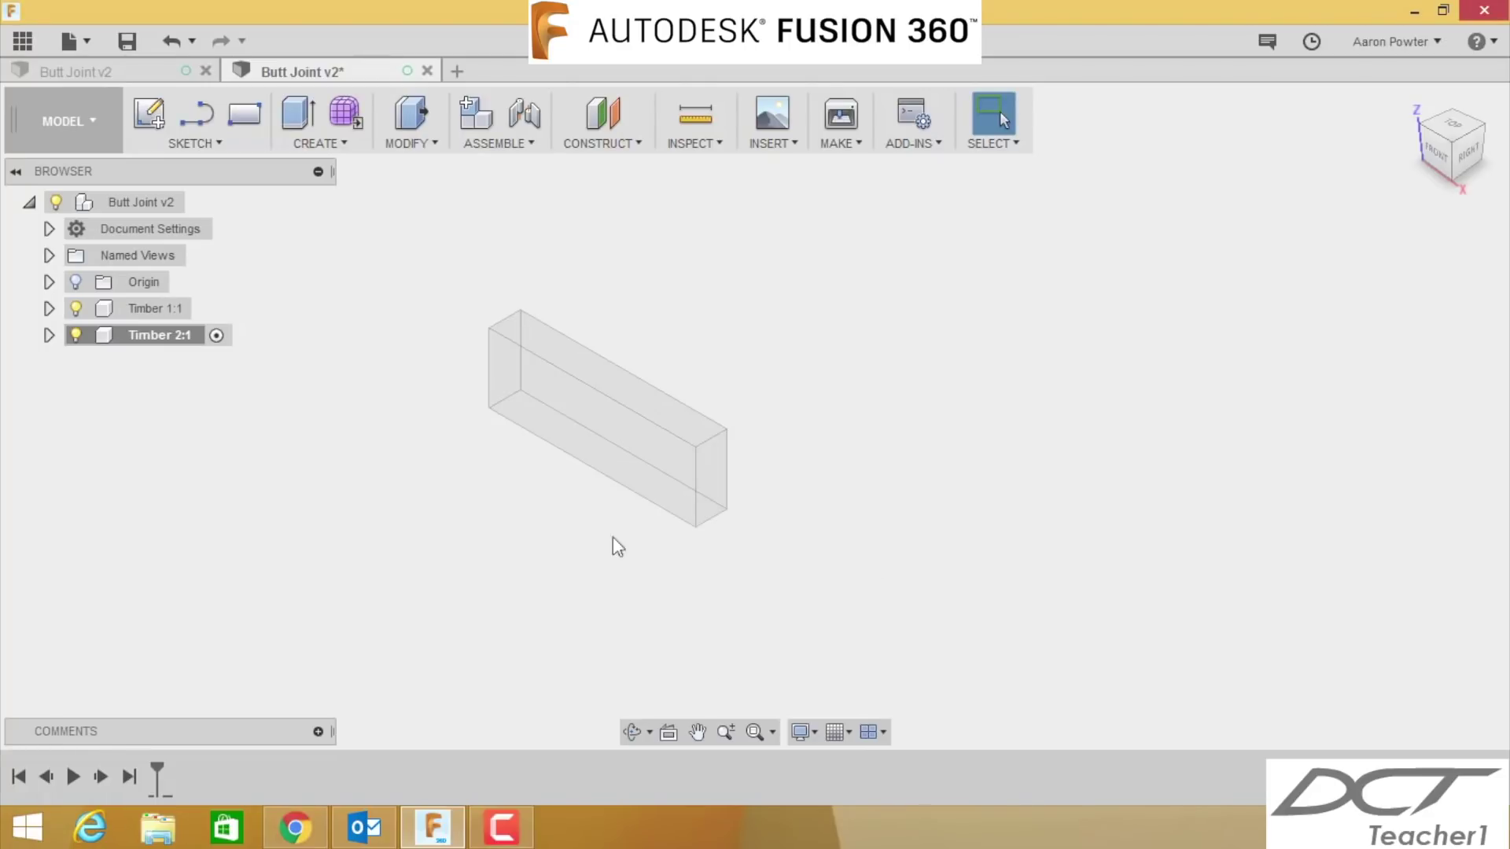
- On the vertical origin plane, draw a 125 by 42 mm rectangle from the first timber's corner
{"action": "left_click", "coordinate": [162, 120]}
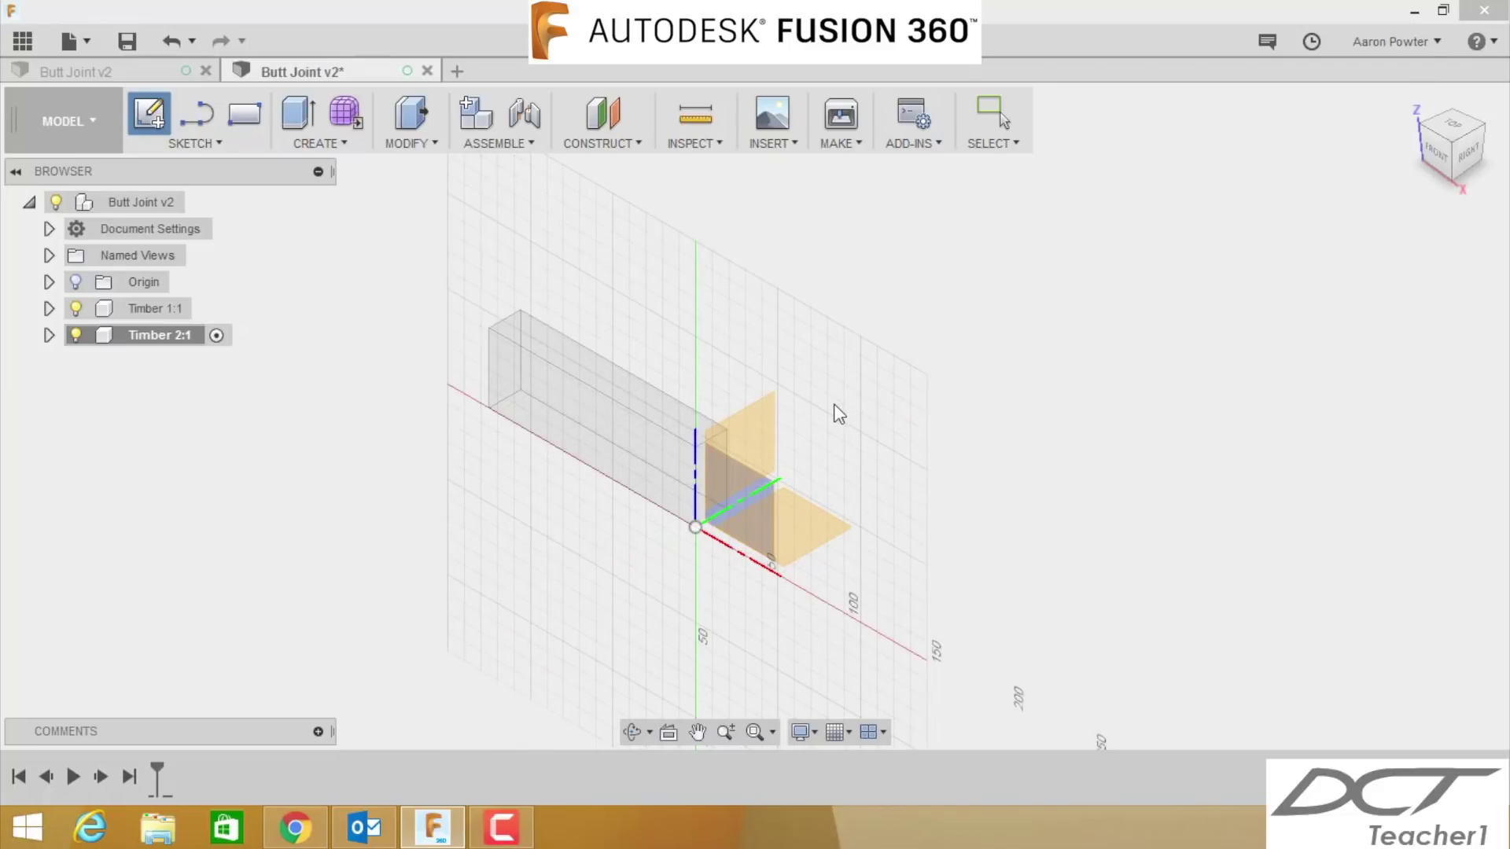
{"action": "left_click", "coordinate": [766, 423]}
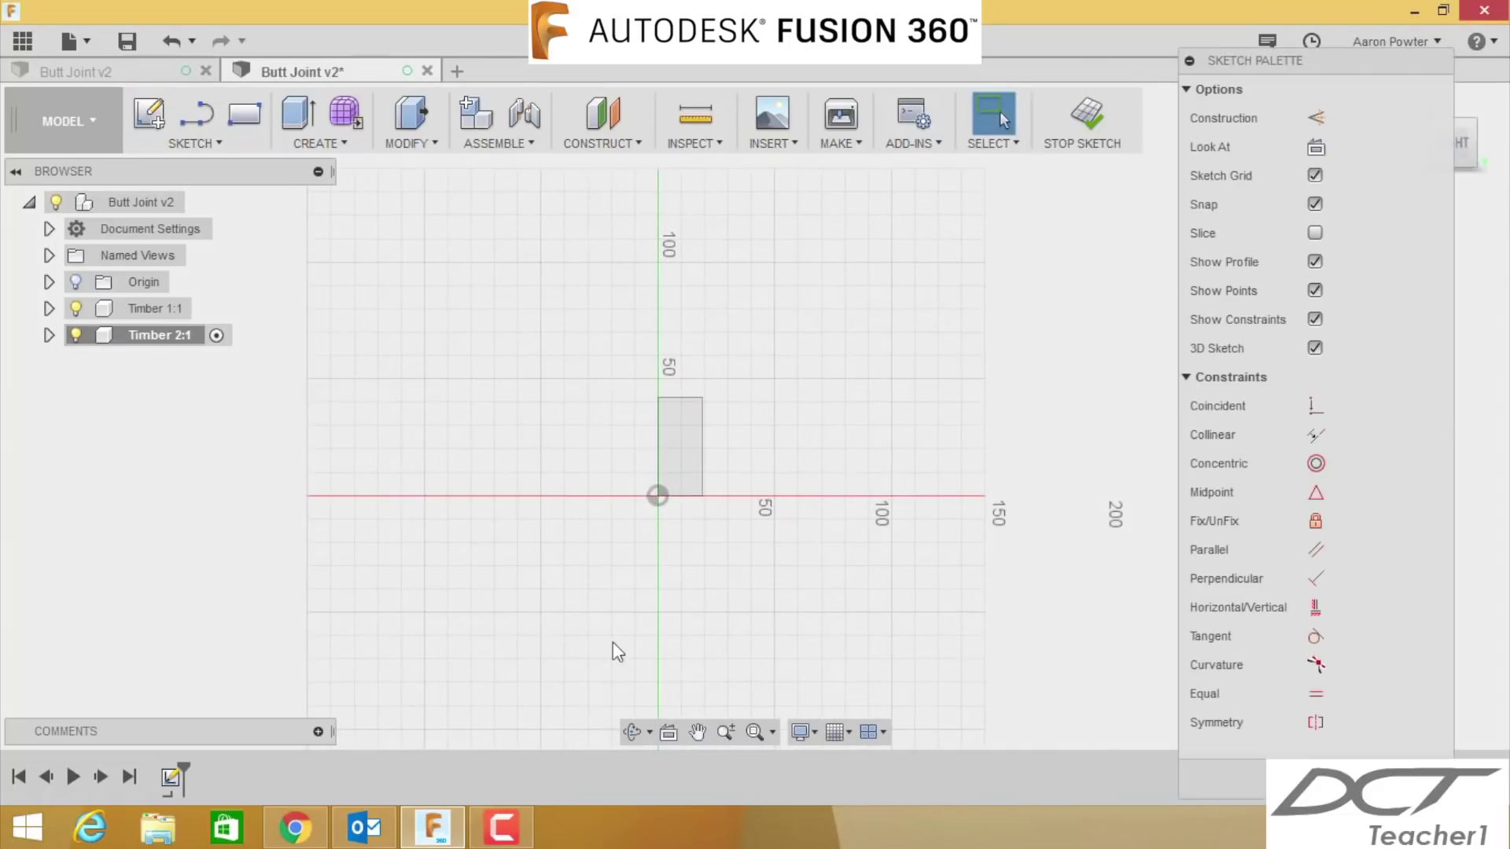
{"action": "key", "text": "r"}
{"action": "scroll", "coordinate": [676, 530], "scroll_direction": "up", "scroll_amount": 2}
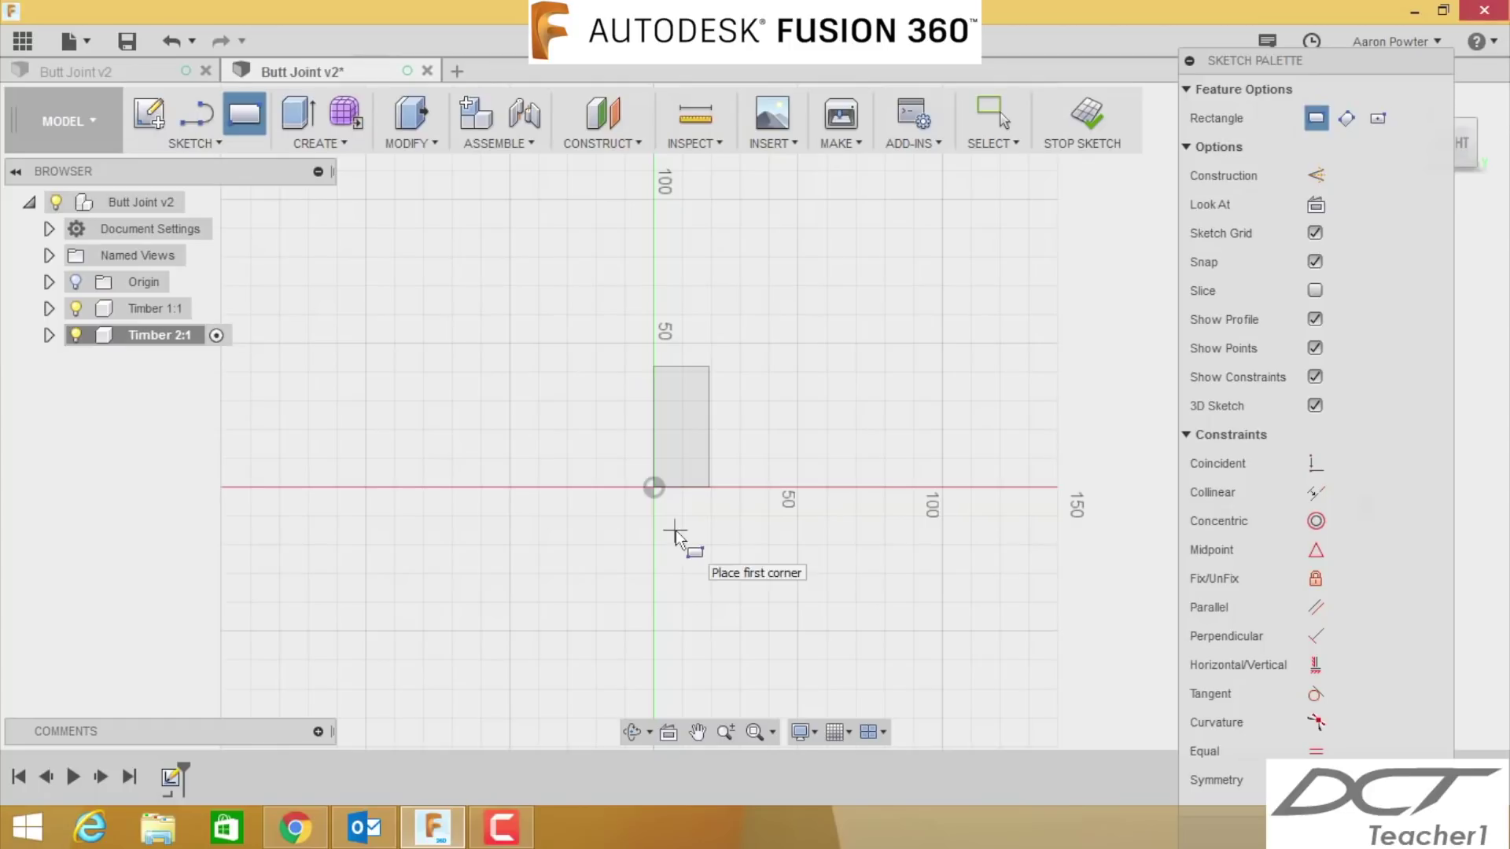
{"action": "left_click", "coordinate": [654, 370]}
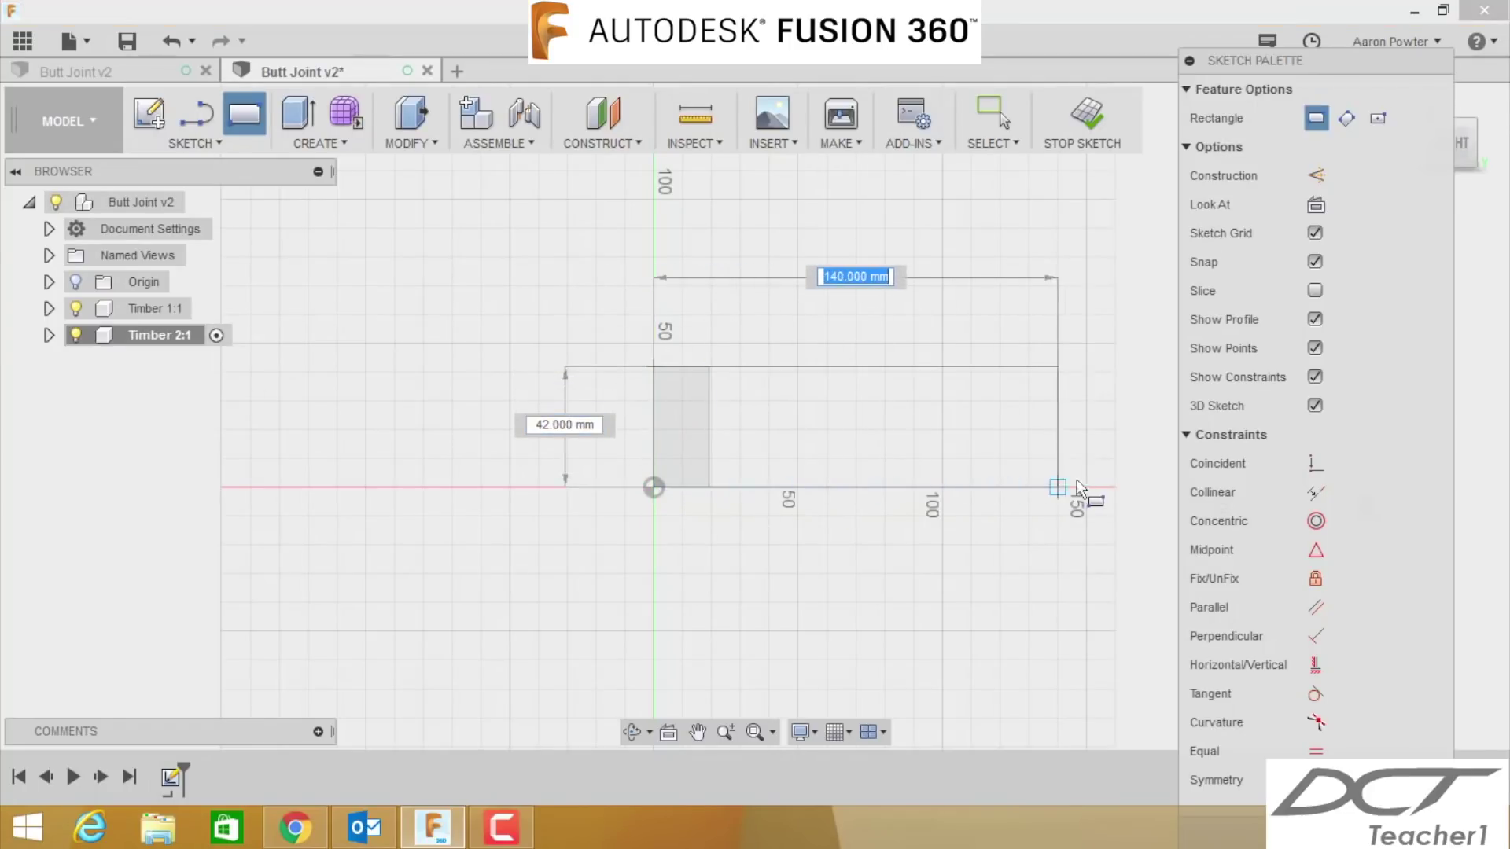
{"action": "type", "text": "125"}
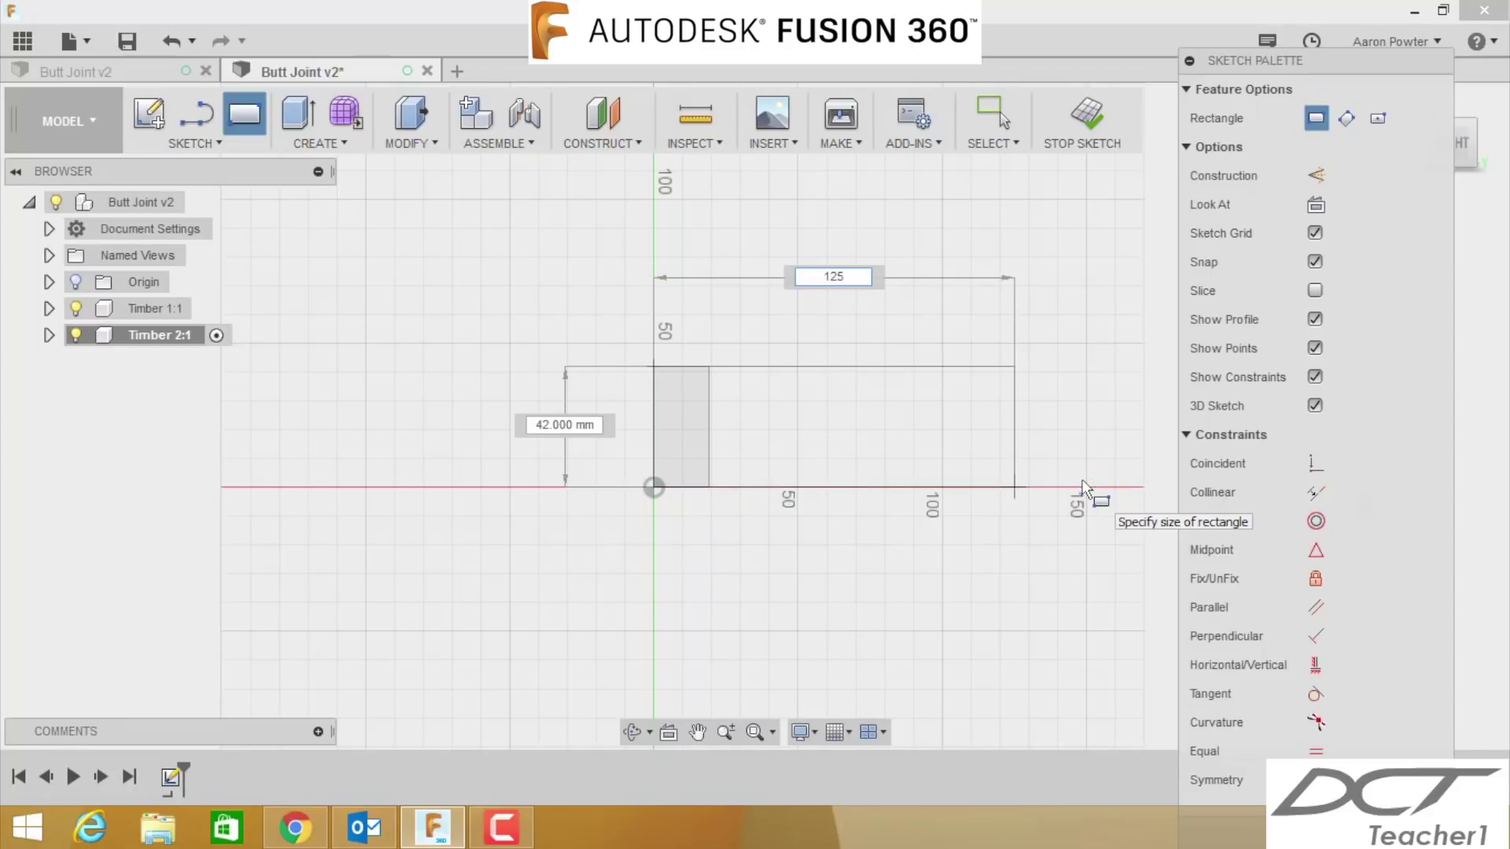
{"action": "key", "text": "Tab"}
{"action": "type", "text": "42"}
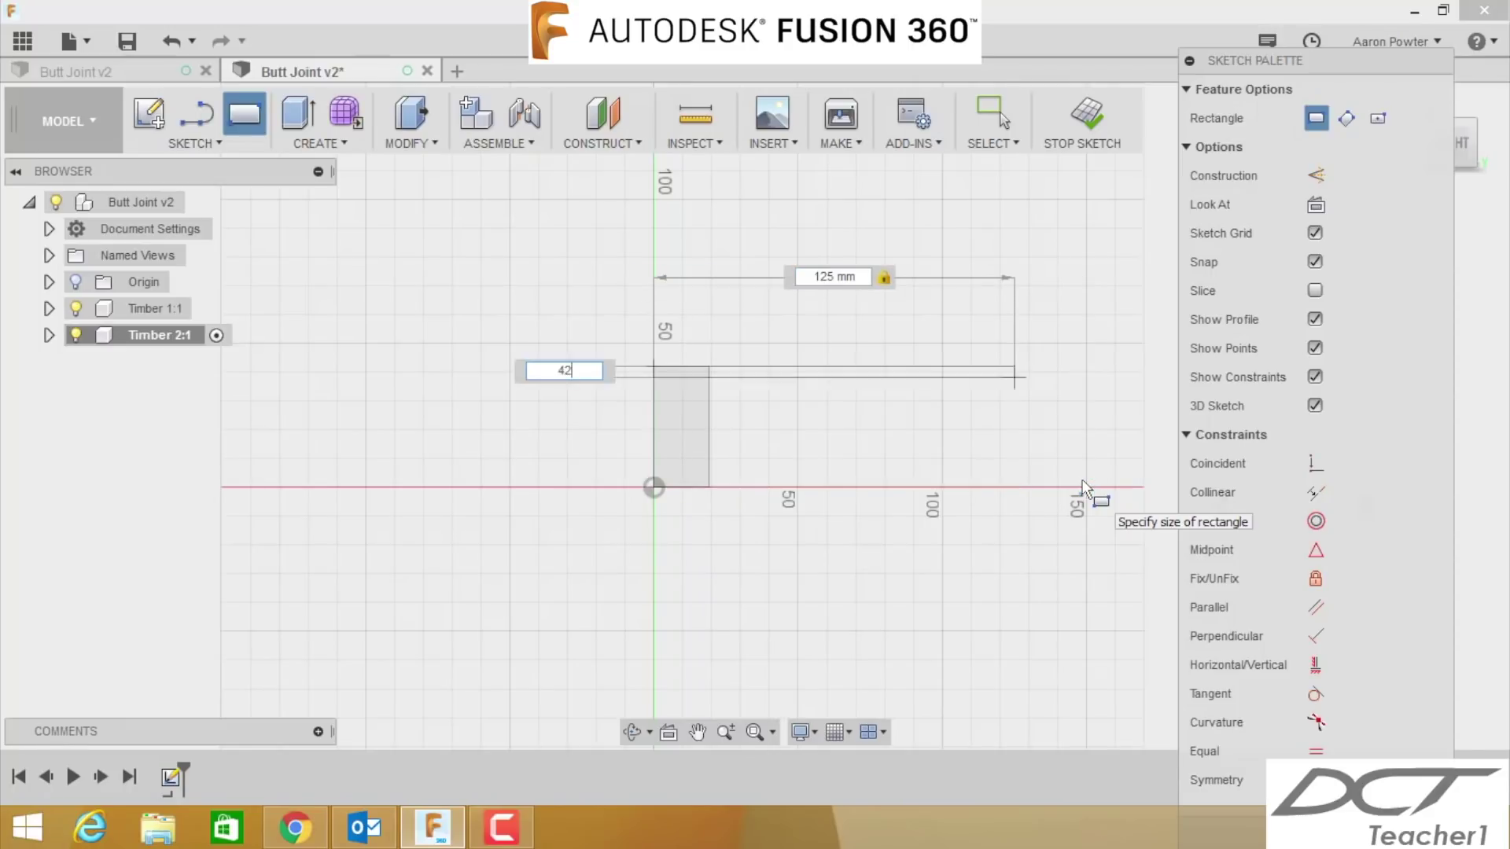
{"action": "key", "text": "Tab"}
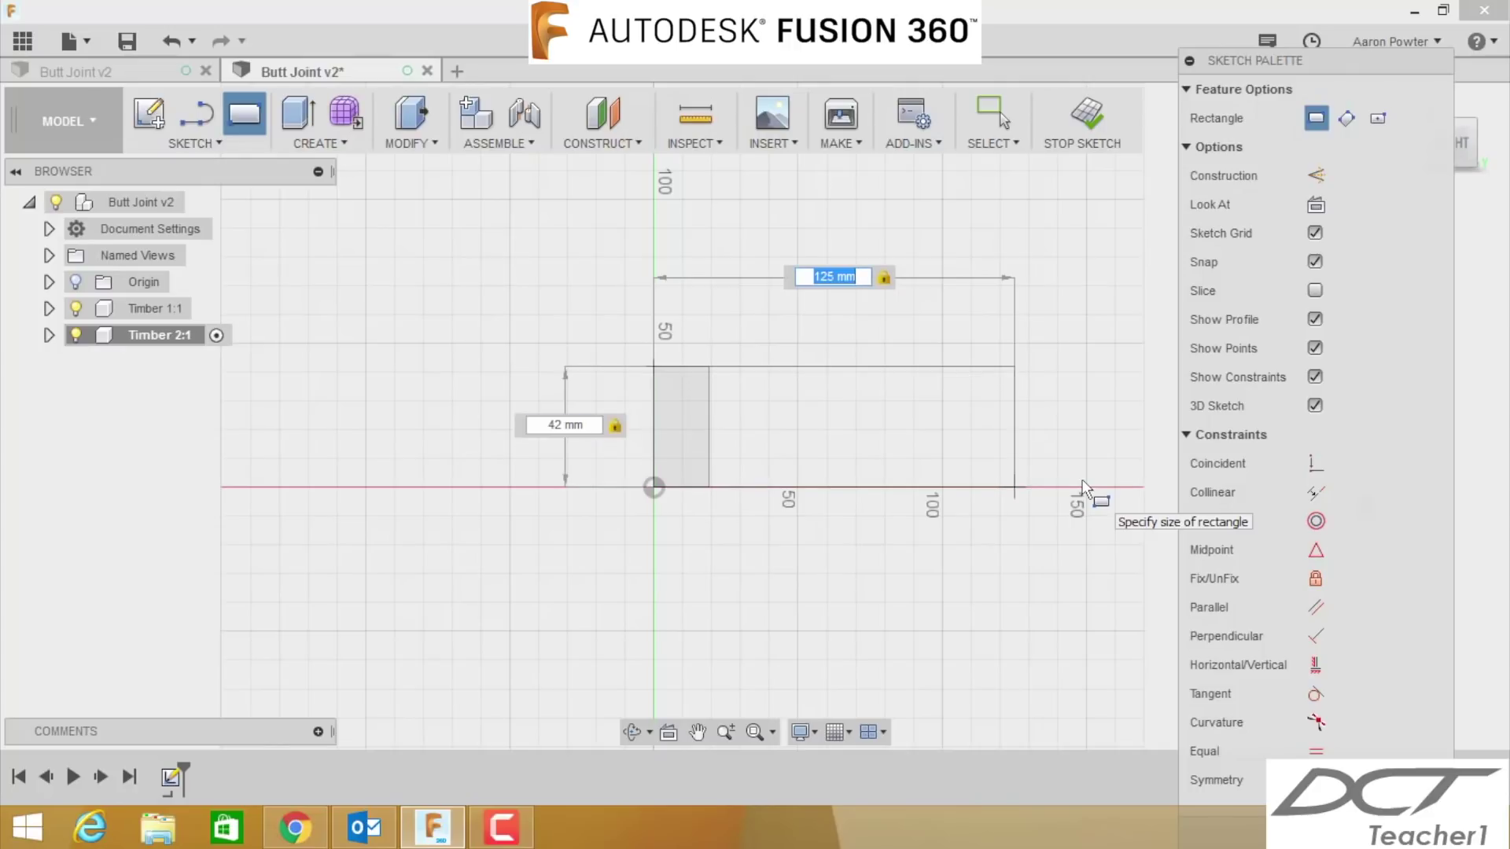
{"action": "key", "text": "Return"}
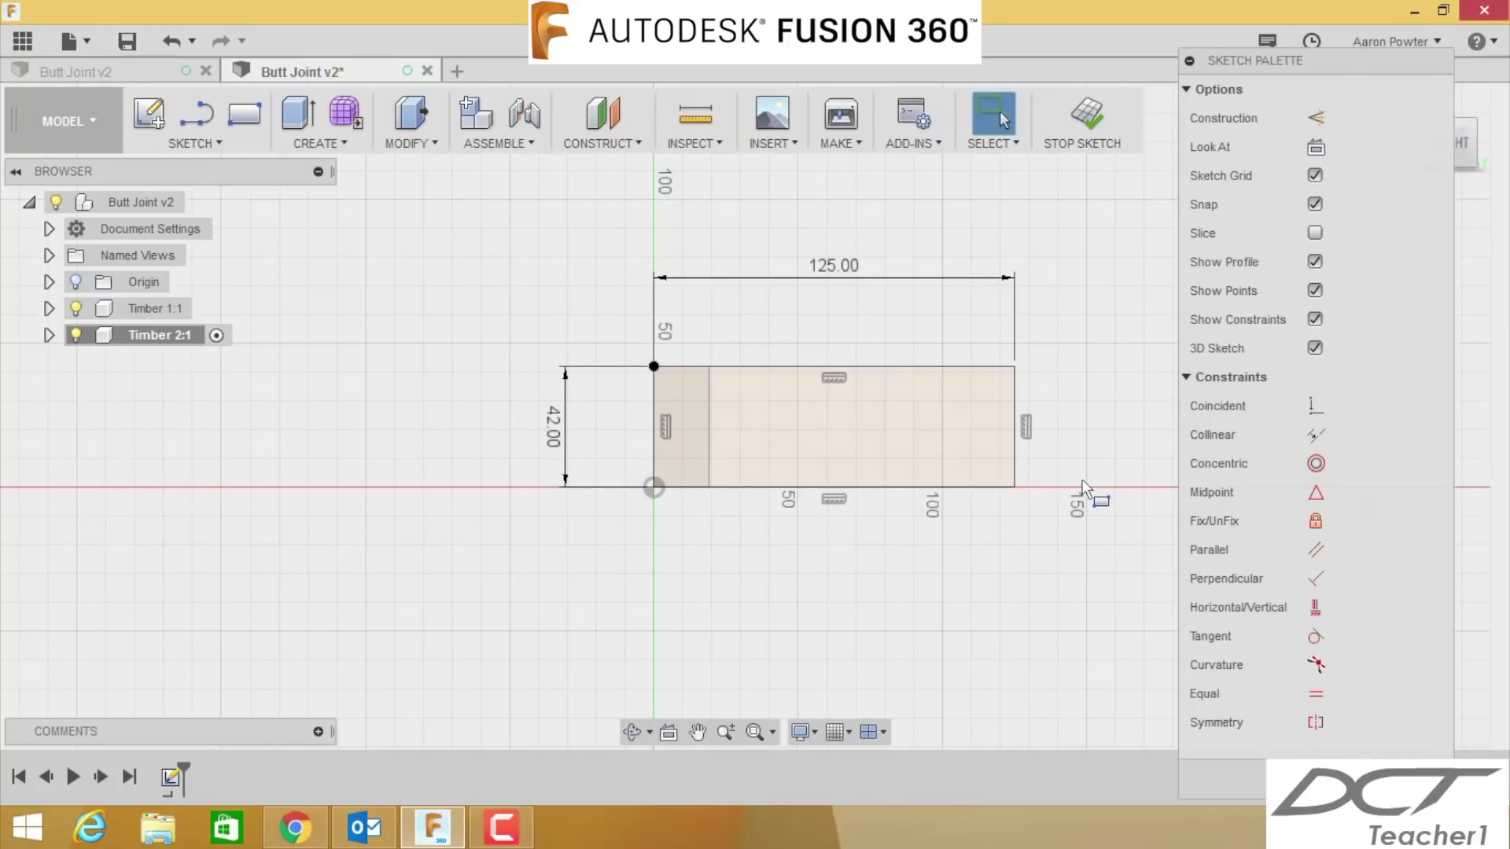
- Extrude the sketched rectangle 19 mm as a body to form the Timber 2:1 block
{"action": "key", "text": "e"}
{"action": "left_click", "coordinate": [880, 451]}
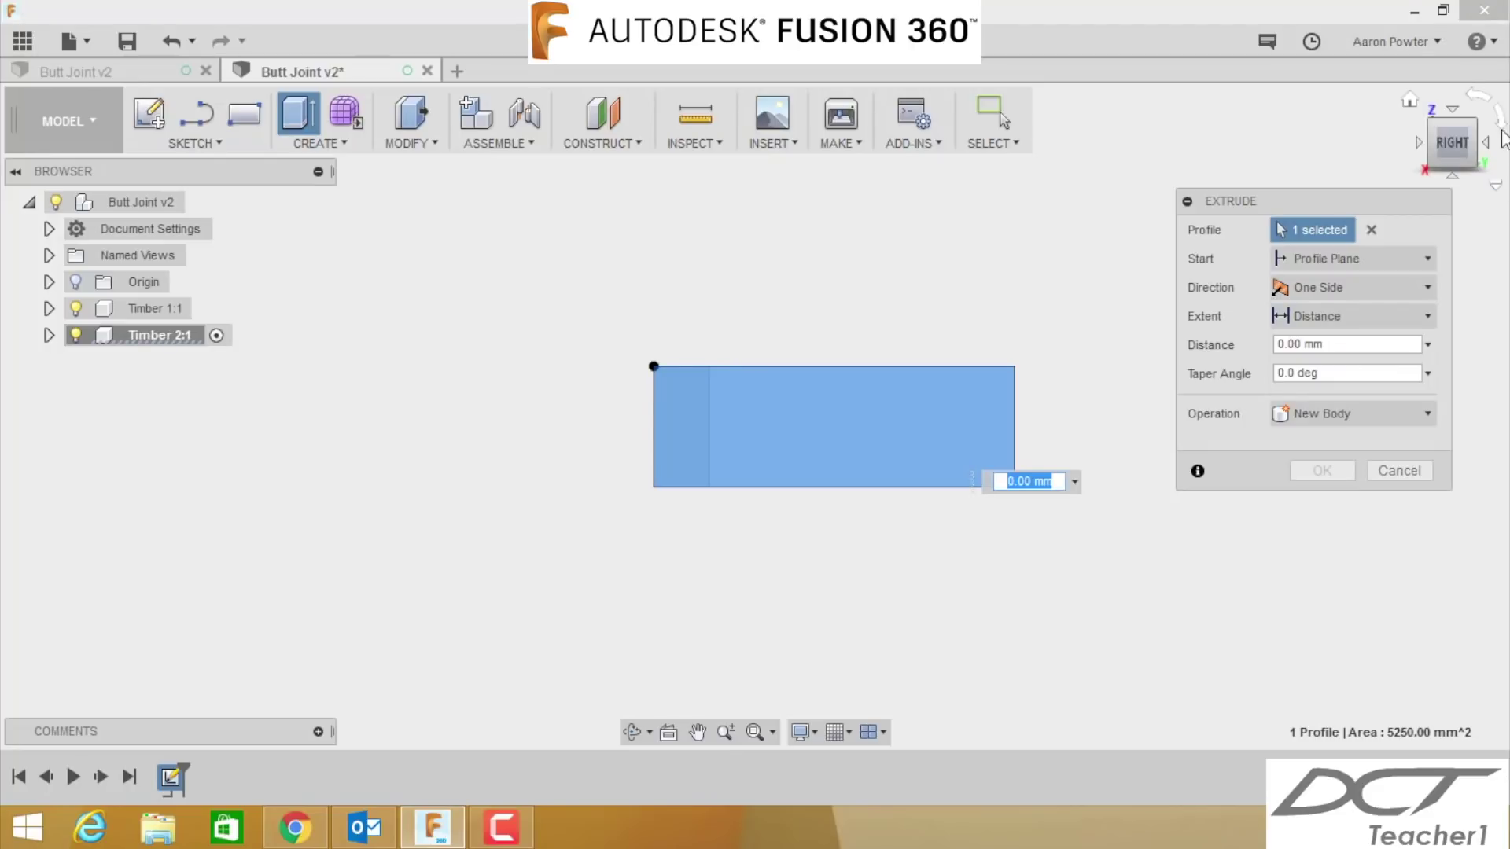
{"action": "left_click", "coordinate": [1409, 100]}
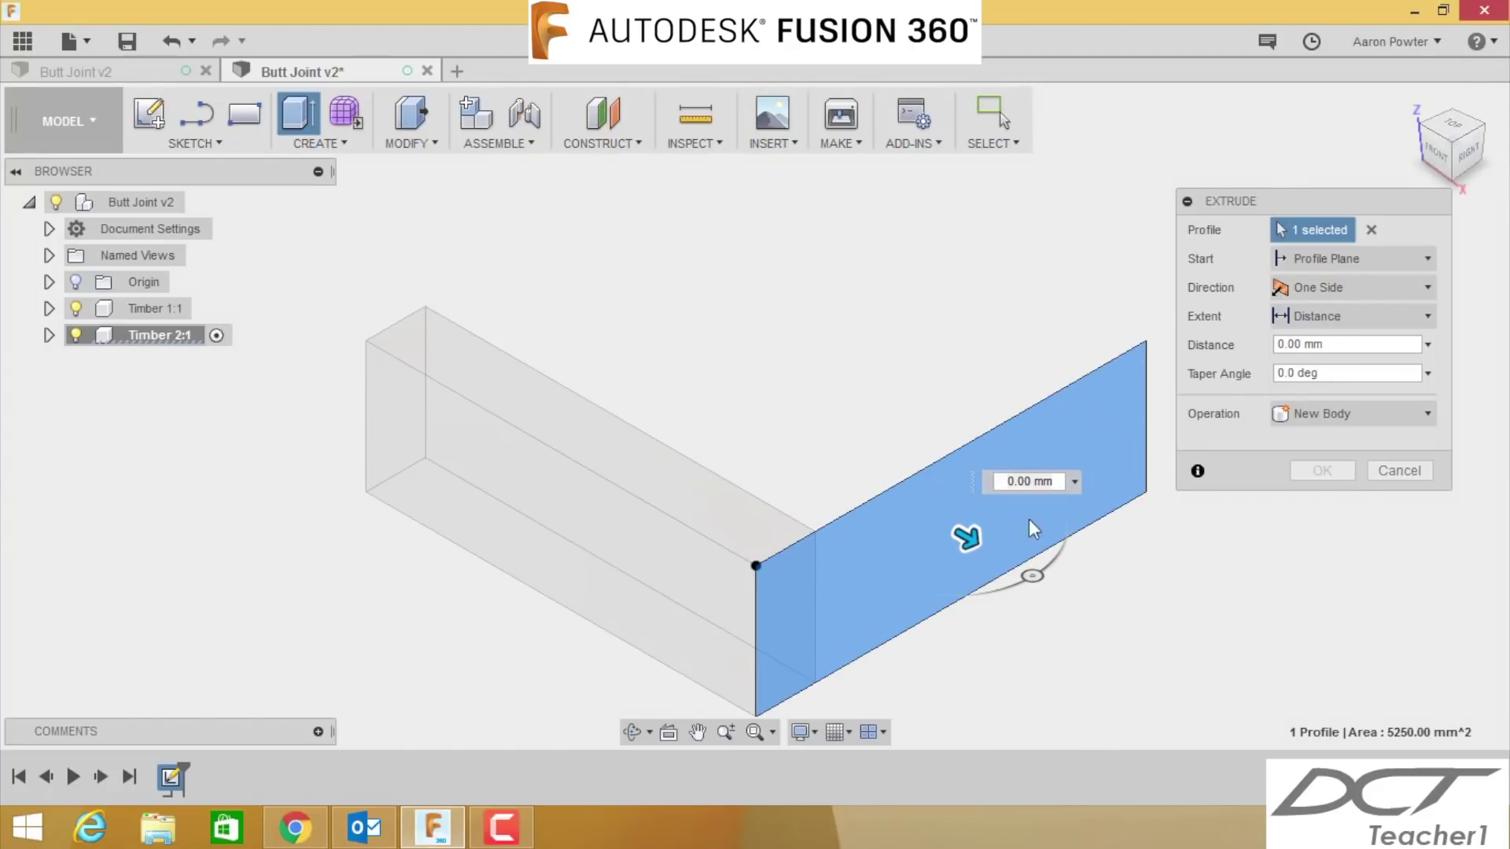
{"action": "scroll", "coordinate": [1121, 626], "scroll_direction": "down", "scroll_amount": 2}
{"action": "middle_click_drag", "start_coordinate": [1120, 626], "coordinate": [954, 539]}
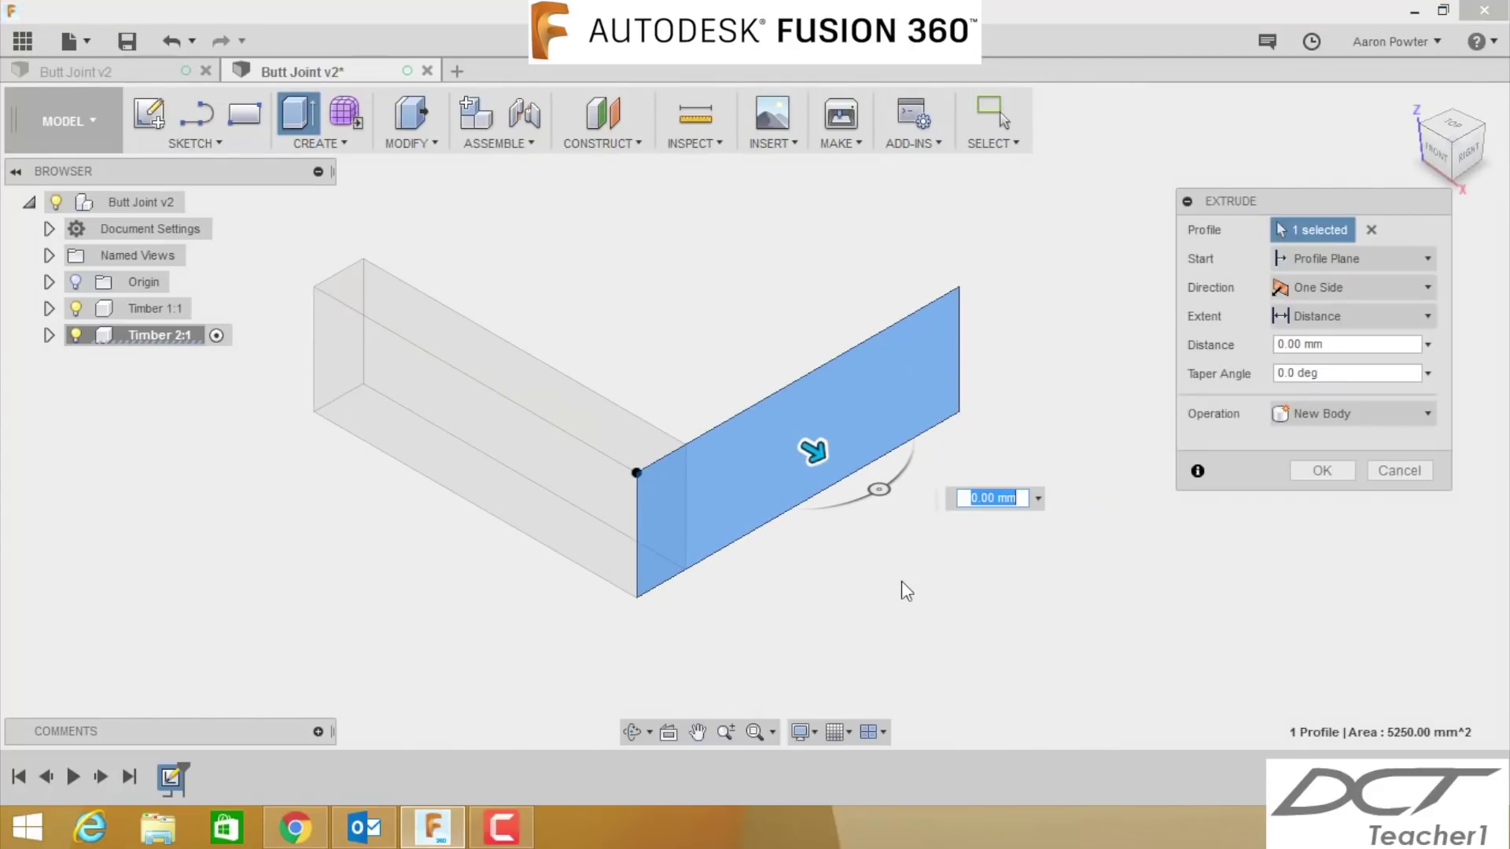
{"action": "scroll", "coordinate": [909, 582], "scroll_direction": "up", "scroll_amount": 3}
{"action": "scroll", "coordinate": [909, 582], "scroll_direction": "down", "scroll_amount": 3}
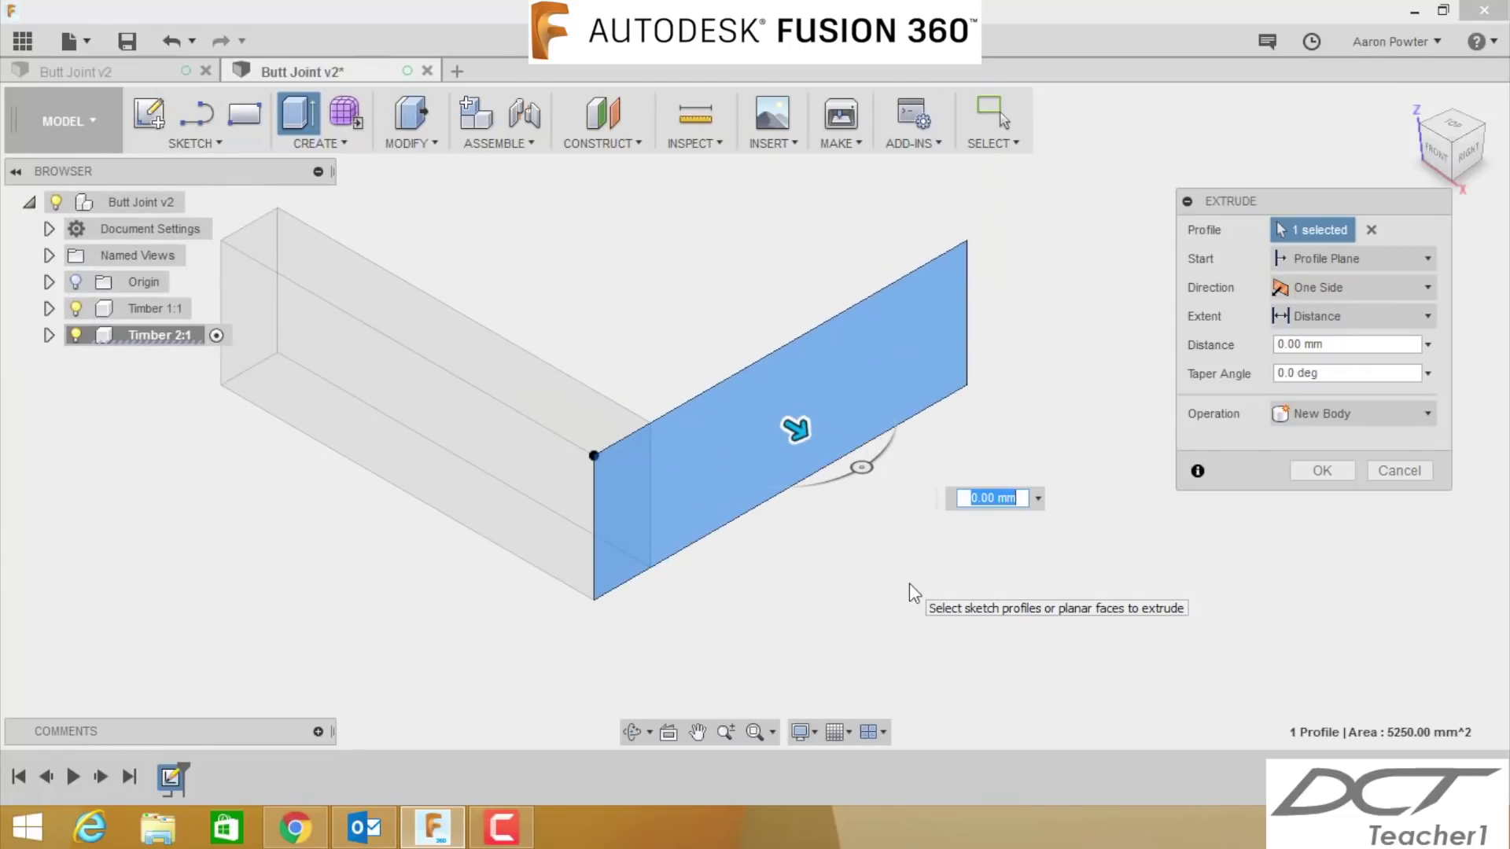
{"action": "middle_click_drag", "start_coordinate": [909, 583], "coordinate": [949, 600]}
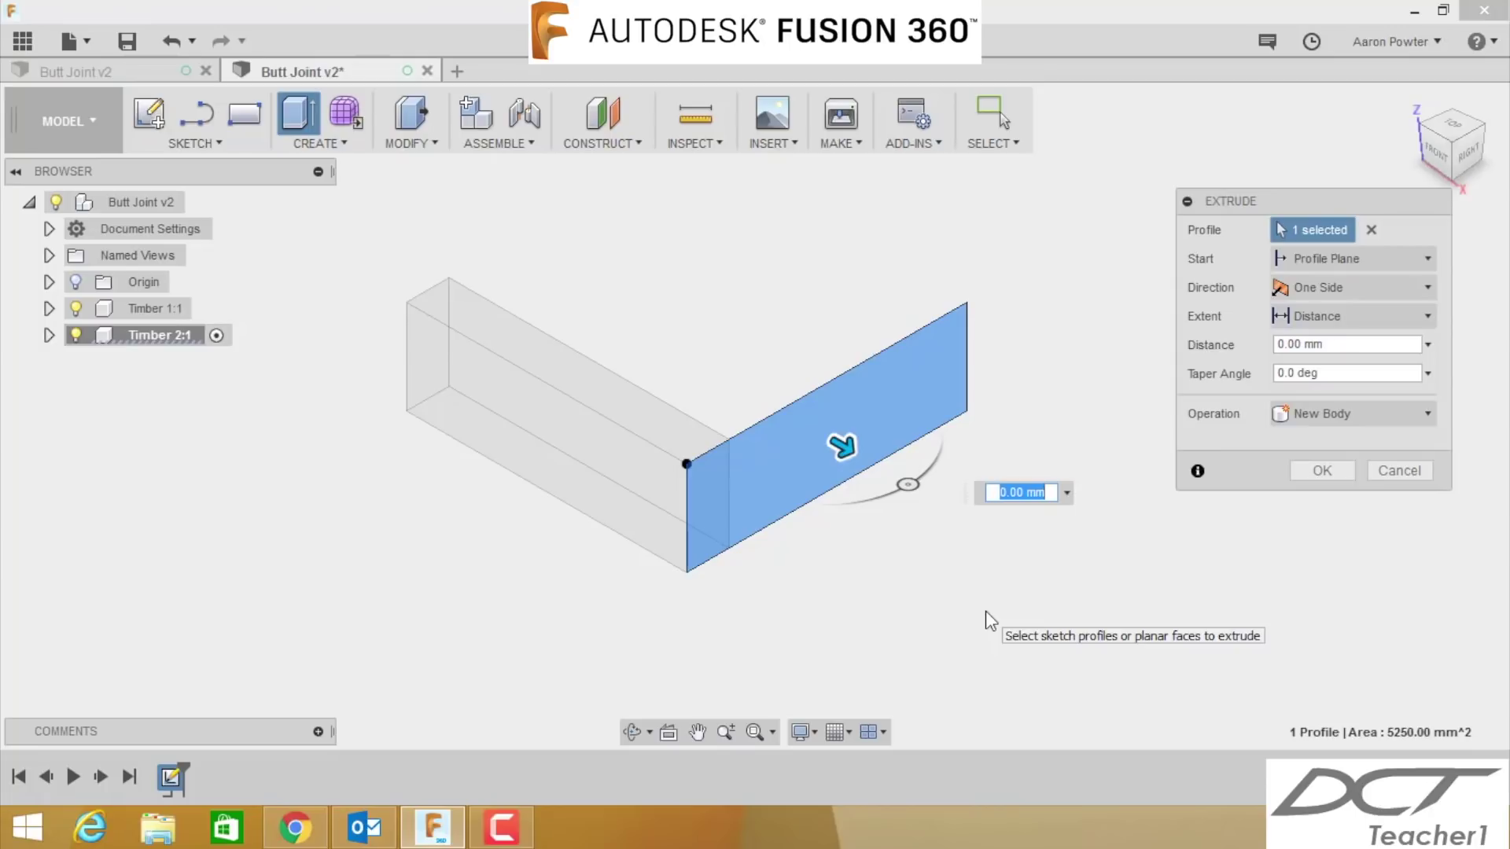
{"action": "type", "text": "19"}
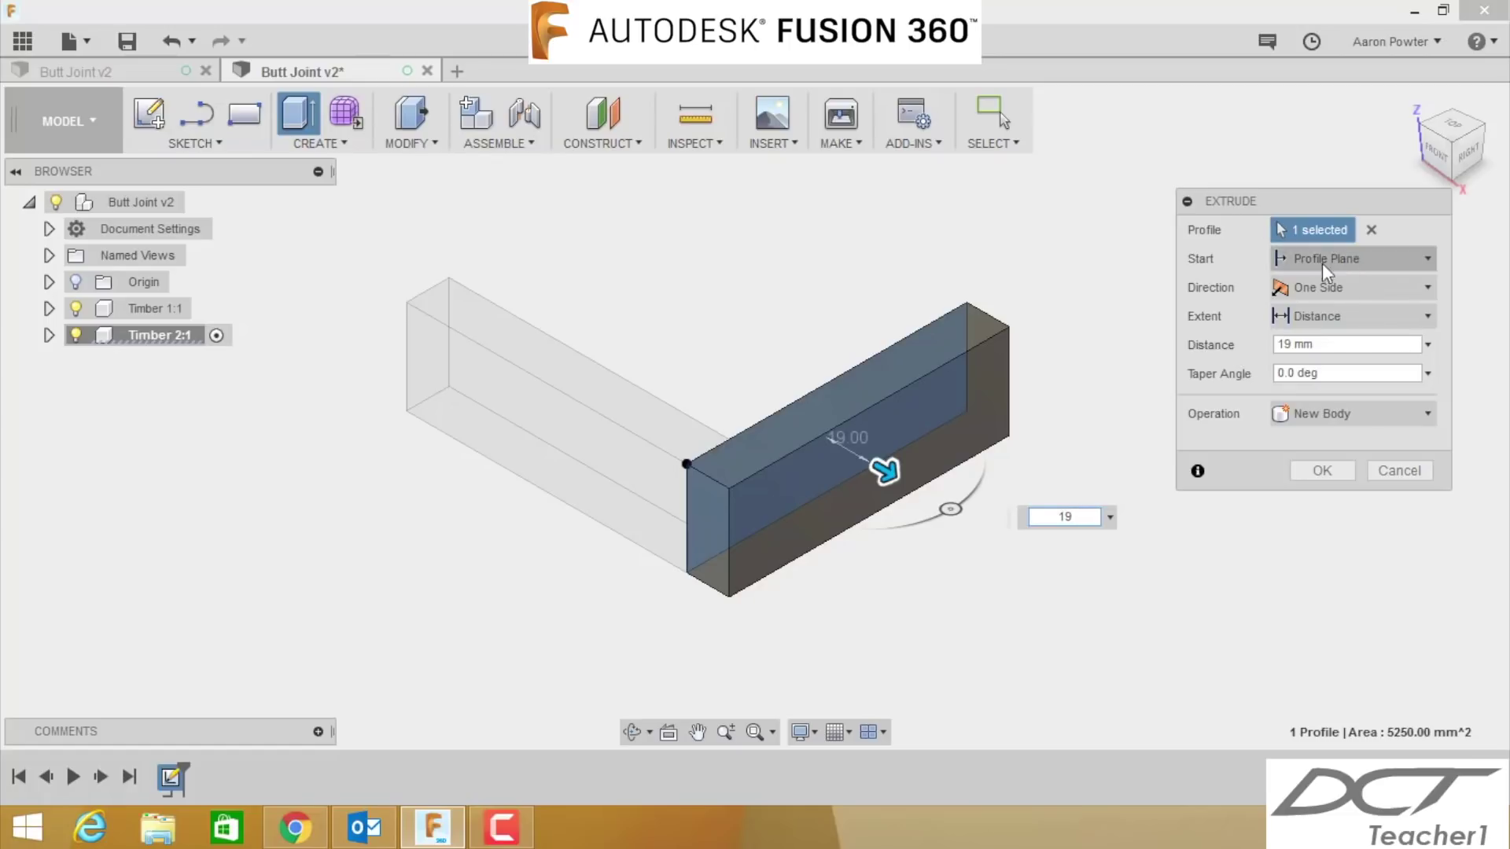
{"action": "left_click", "coordinate": [1322, 471]}
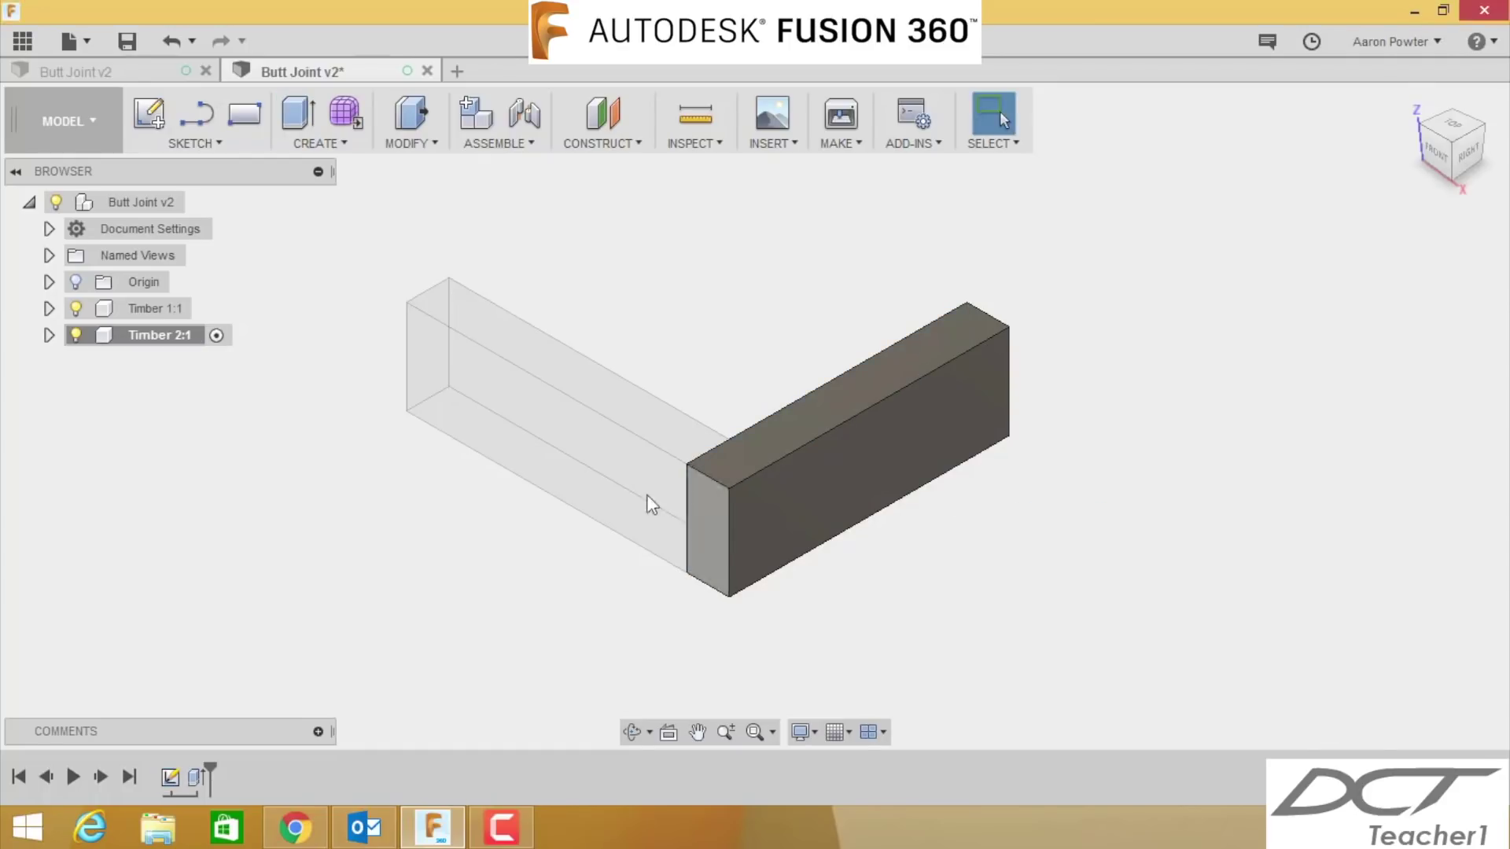
- Save the design as a new version, then select Timber 1:1 in the browser
{"action": "left_click", "coordinate": [127, 41]}
{"action": "left_click", "coordinate": [745, 399]}
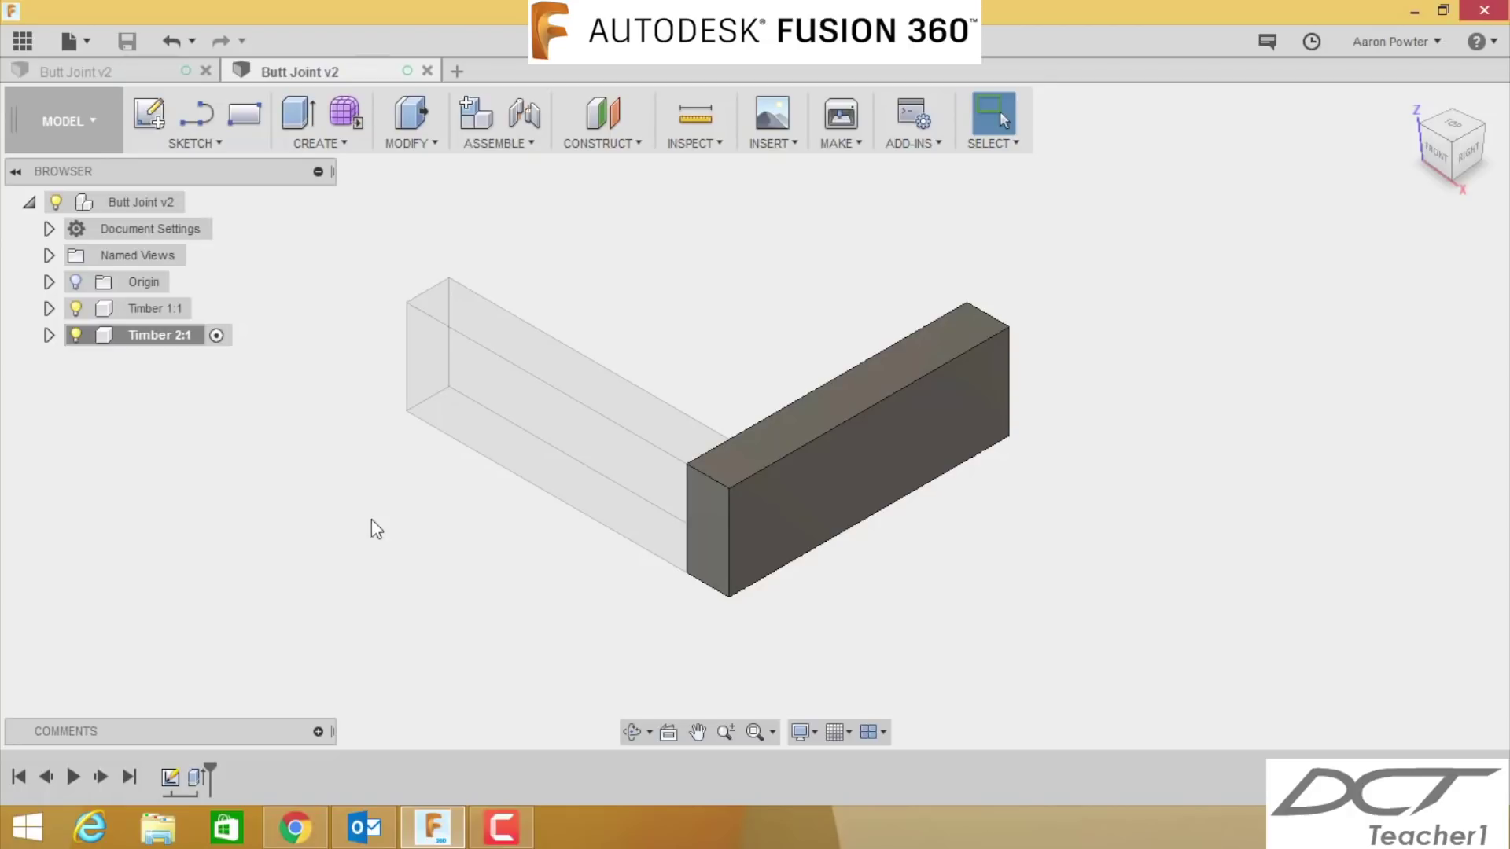
{"action": "left_click", "coordinate": [154, 316]}
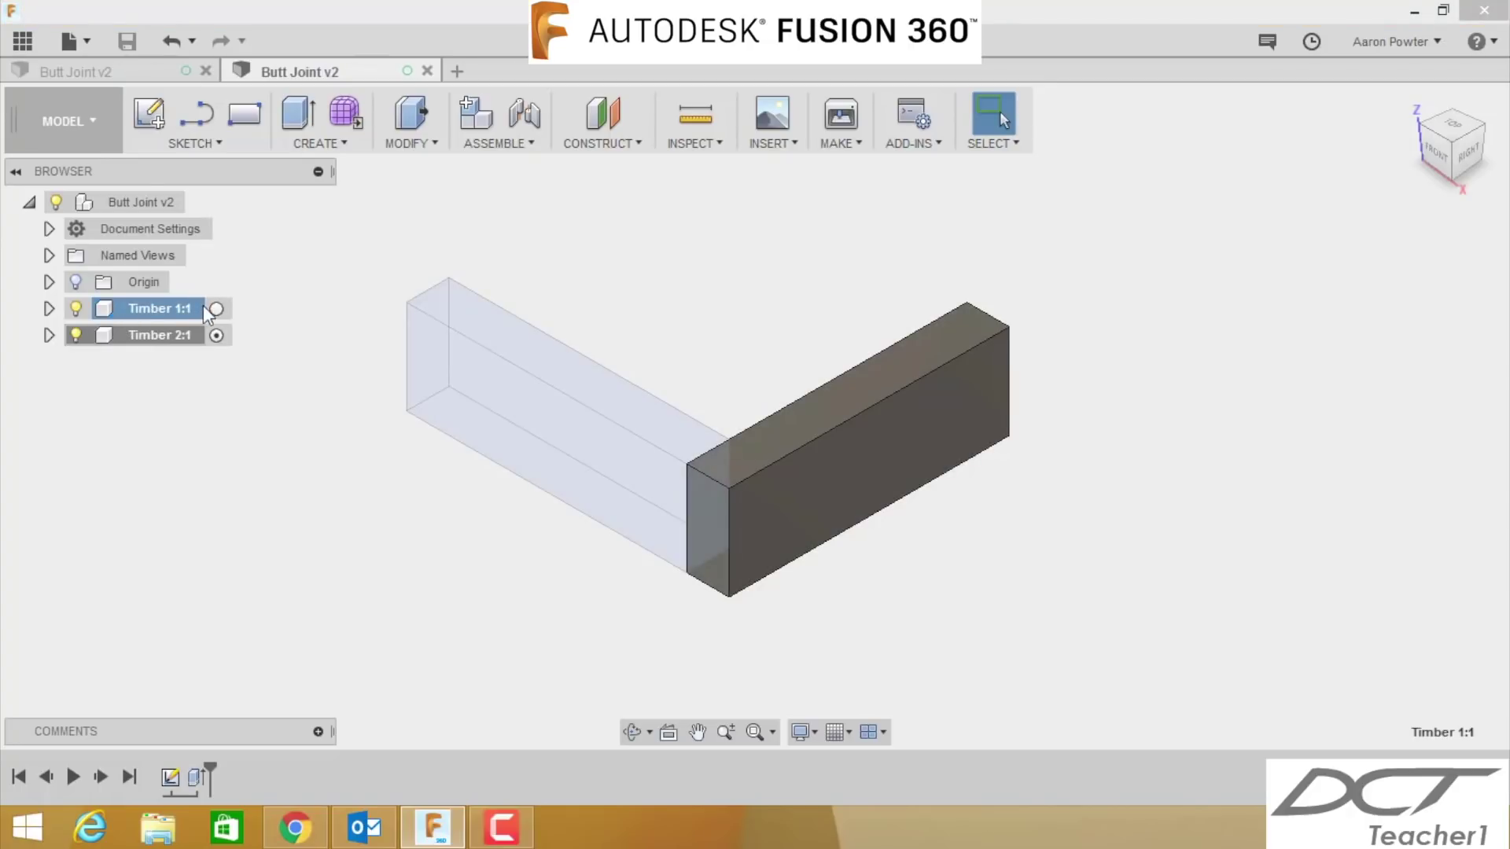
- Activate Timber 1:1, then Timber 2:1, then the top-level Butt Joint v3 assembly
{"action": "left_click", "coordinate": [215, 309]}
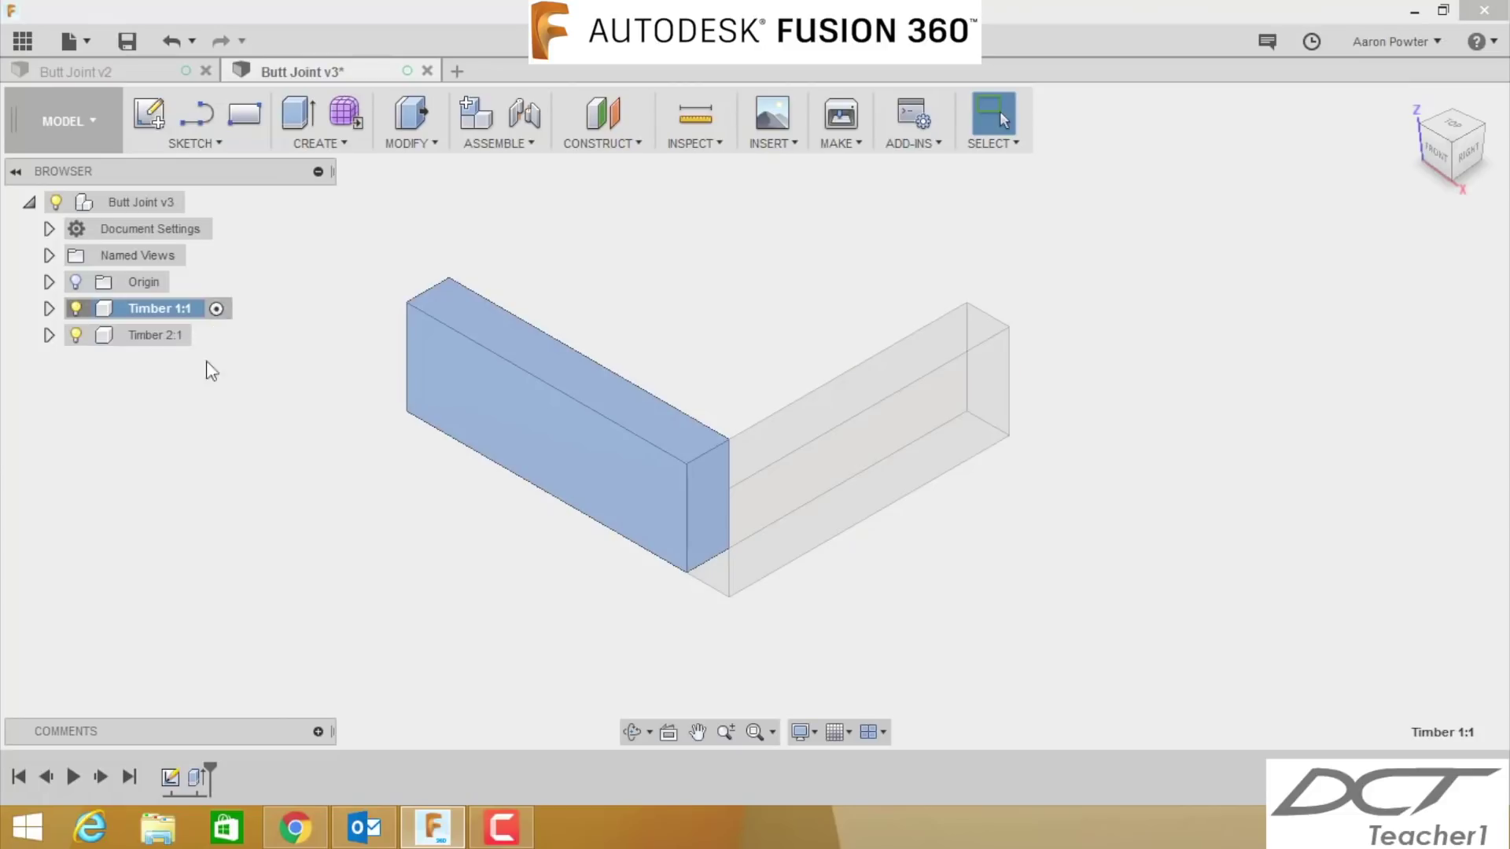
{"action": "left_click", "coordinate": [157, 337]}
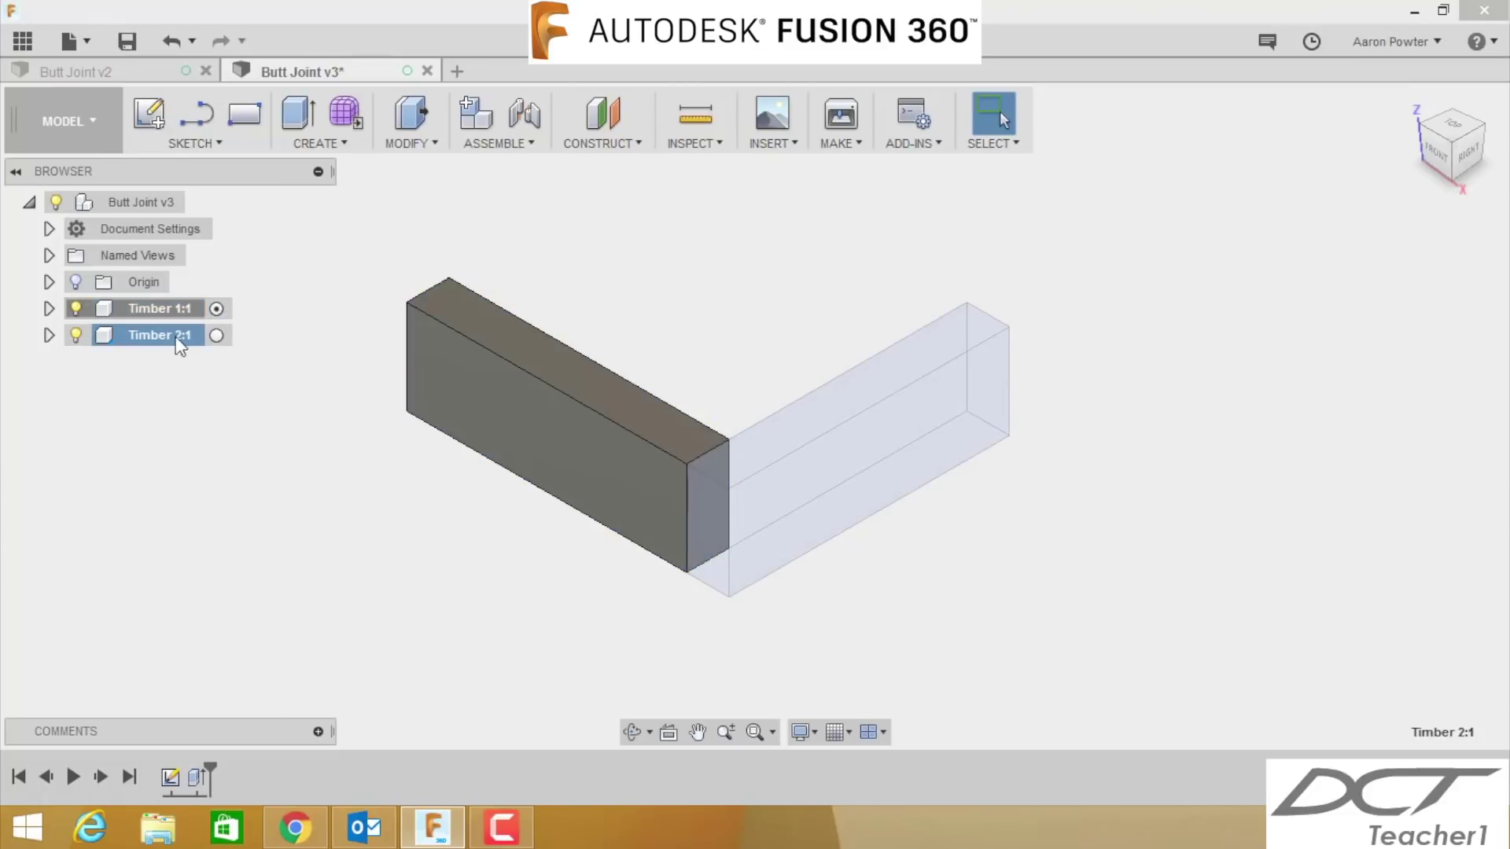
{"action": "left_click", "coordinate": [216, 336]}
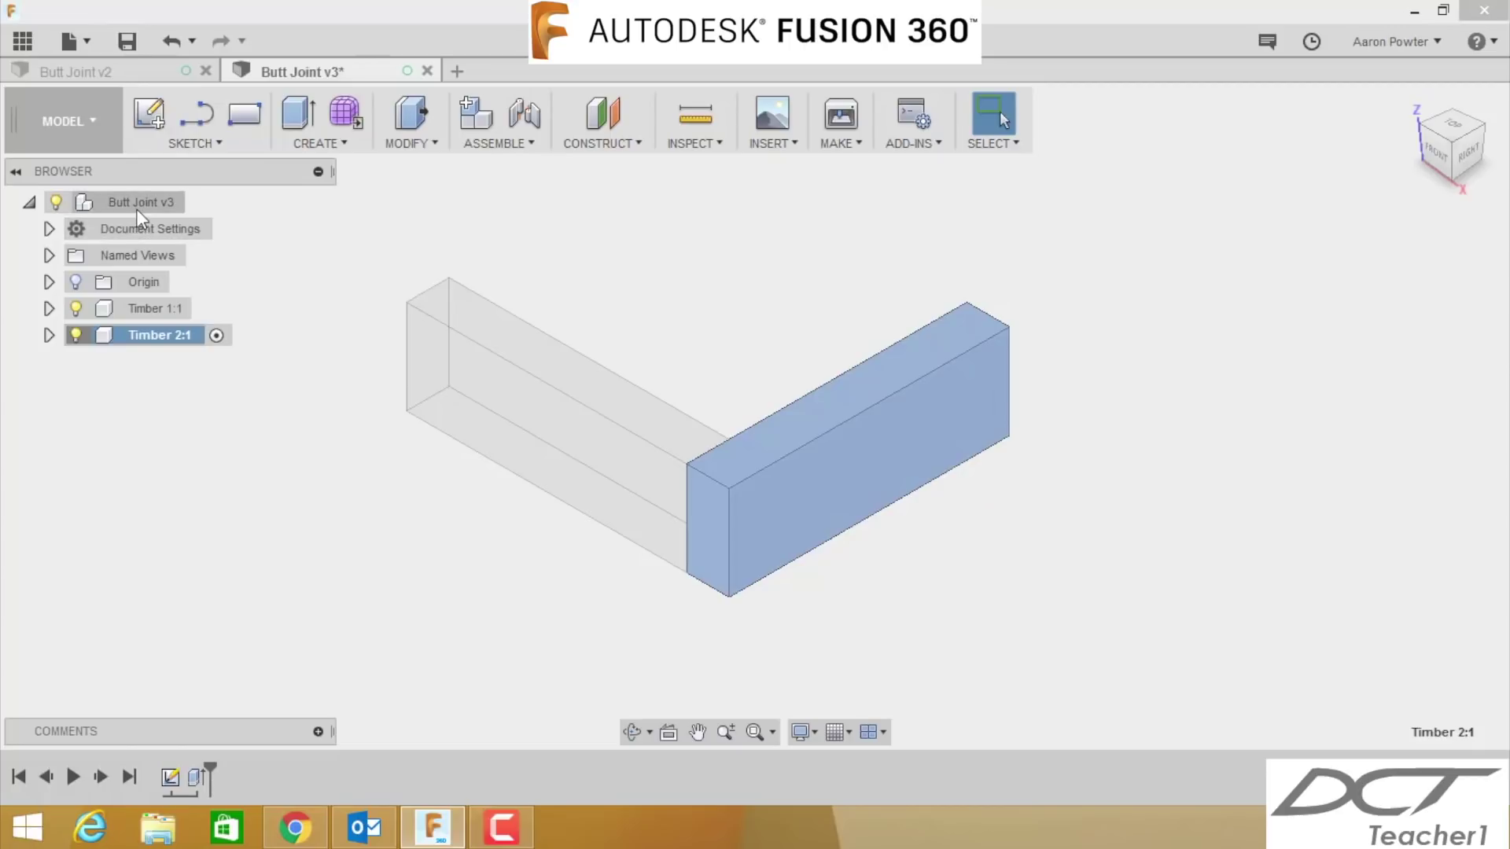
{"action": "mouse_move", "coordinate": [136, 207]}
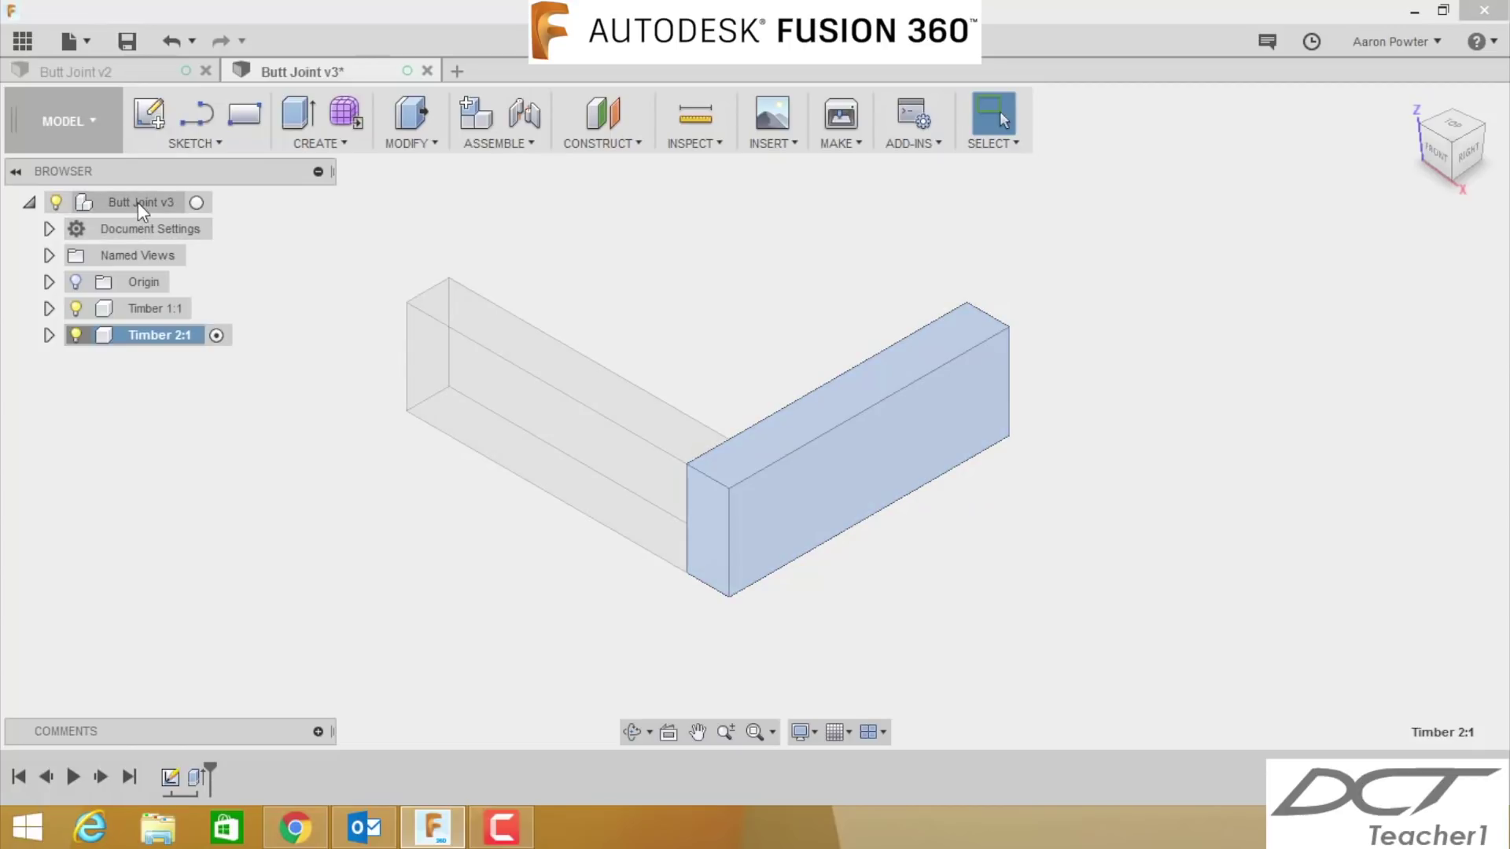
{"action": "left_click", "coordinate": [196, 201]}
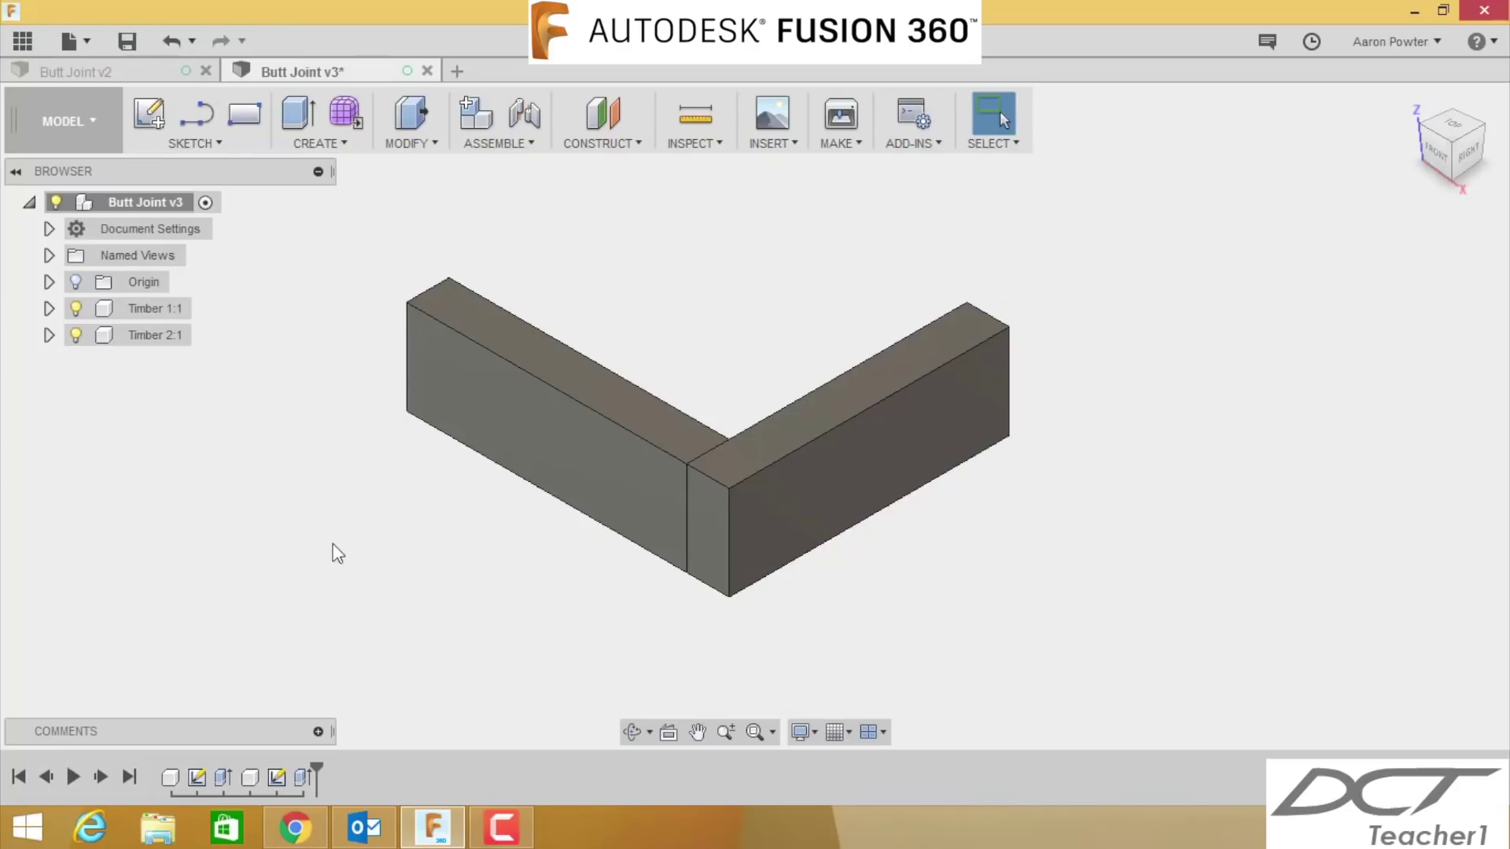
- Drag both timbers apart as a test, then undo both moves to restore their positions
{"action": "left_click_drag", "start_coordinate": [801, 473], "coordinate": [1074, 387]}
{"action": "left_click_drag", "start_coordinate": [626, 489], "coordinate": [433, 373]}
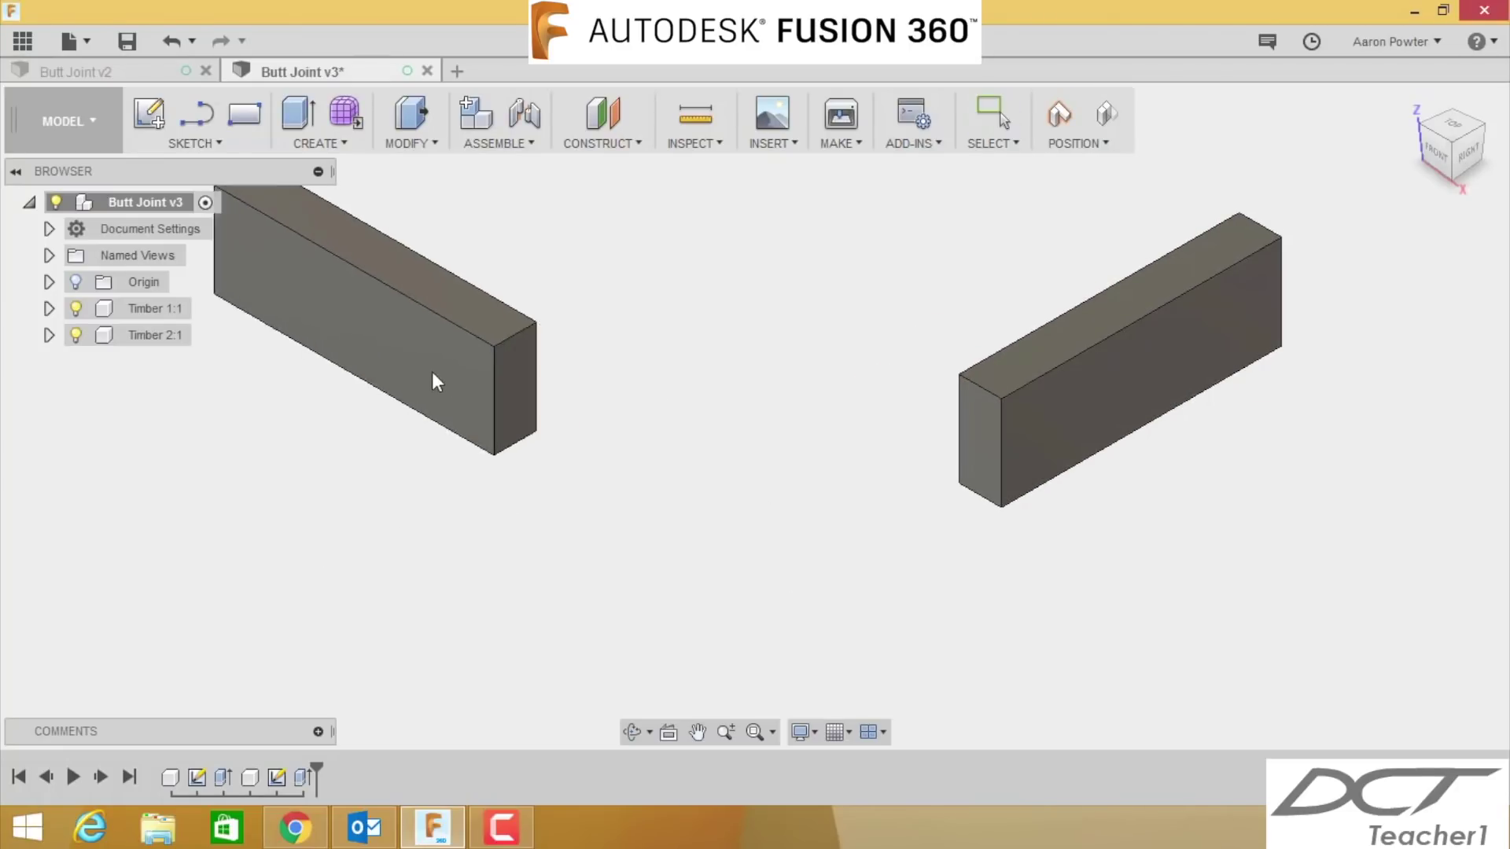
{"action": "left_click", "coordinate": [167, 43]}
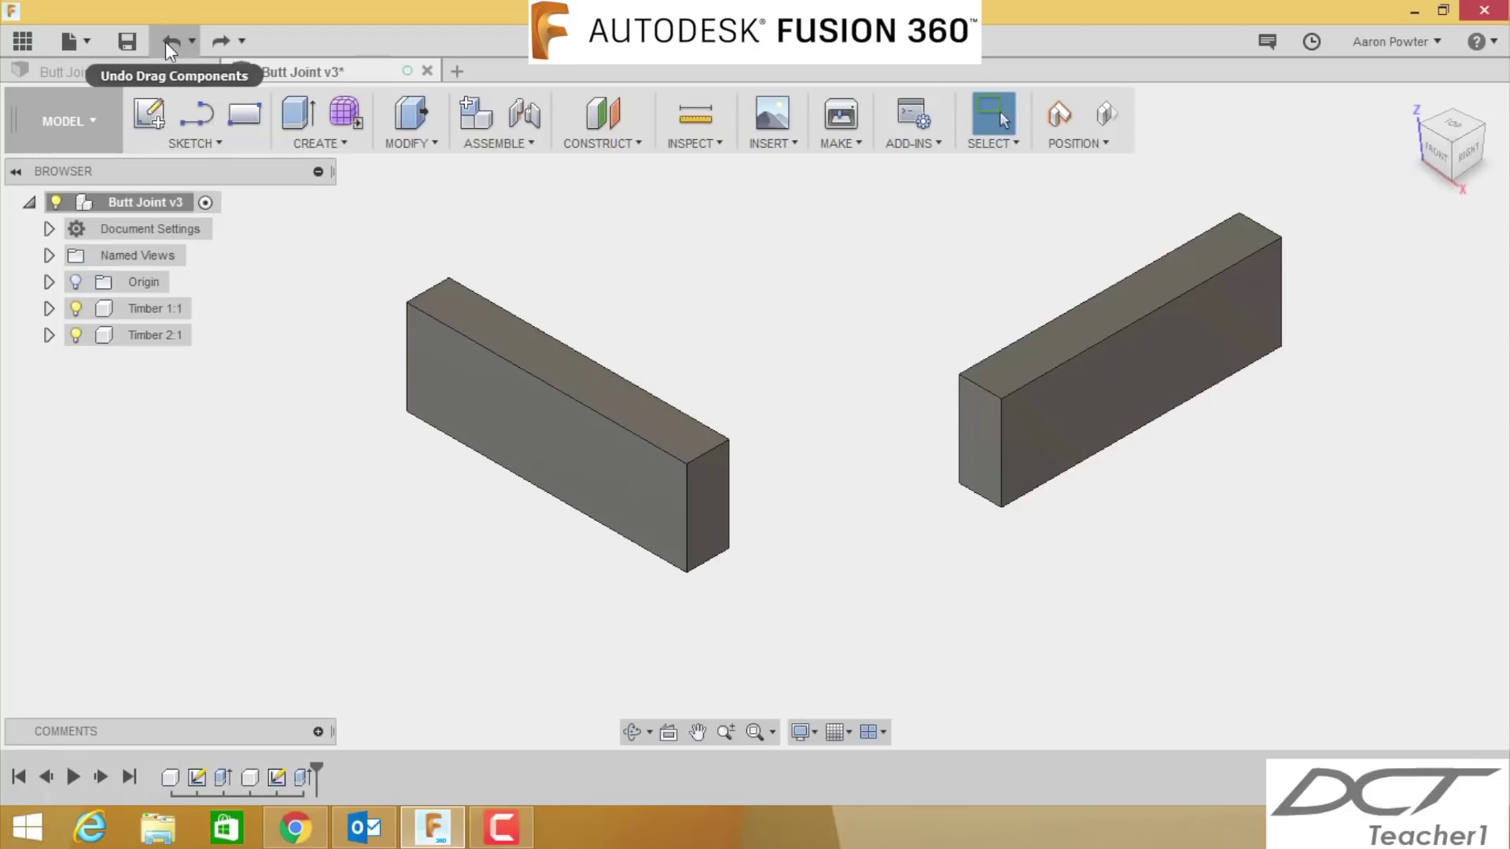
{"action": "left_click", "coordinate": [167, 43]}
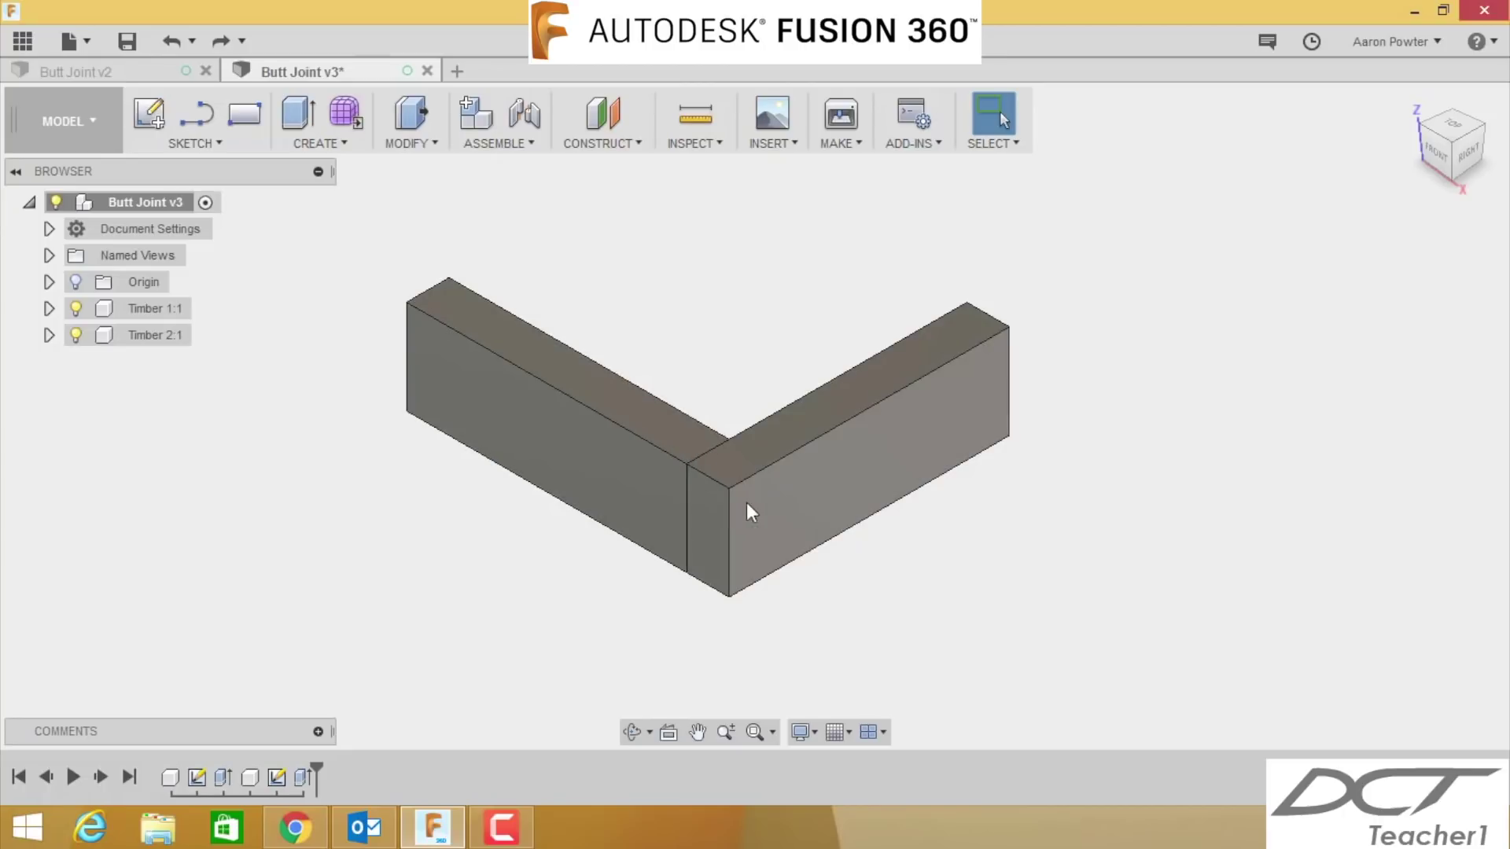
- Create a Rigid as-built joint from Timber 1 to Timber 2, previewing it with Animate
{"action": "left_click", "coordinate": [527, 146]}
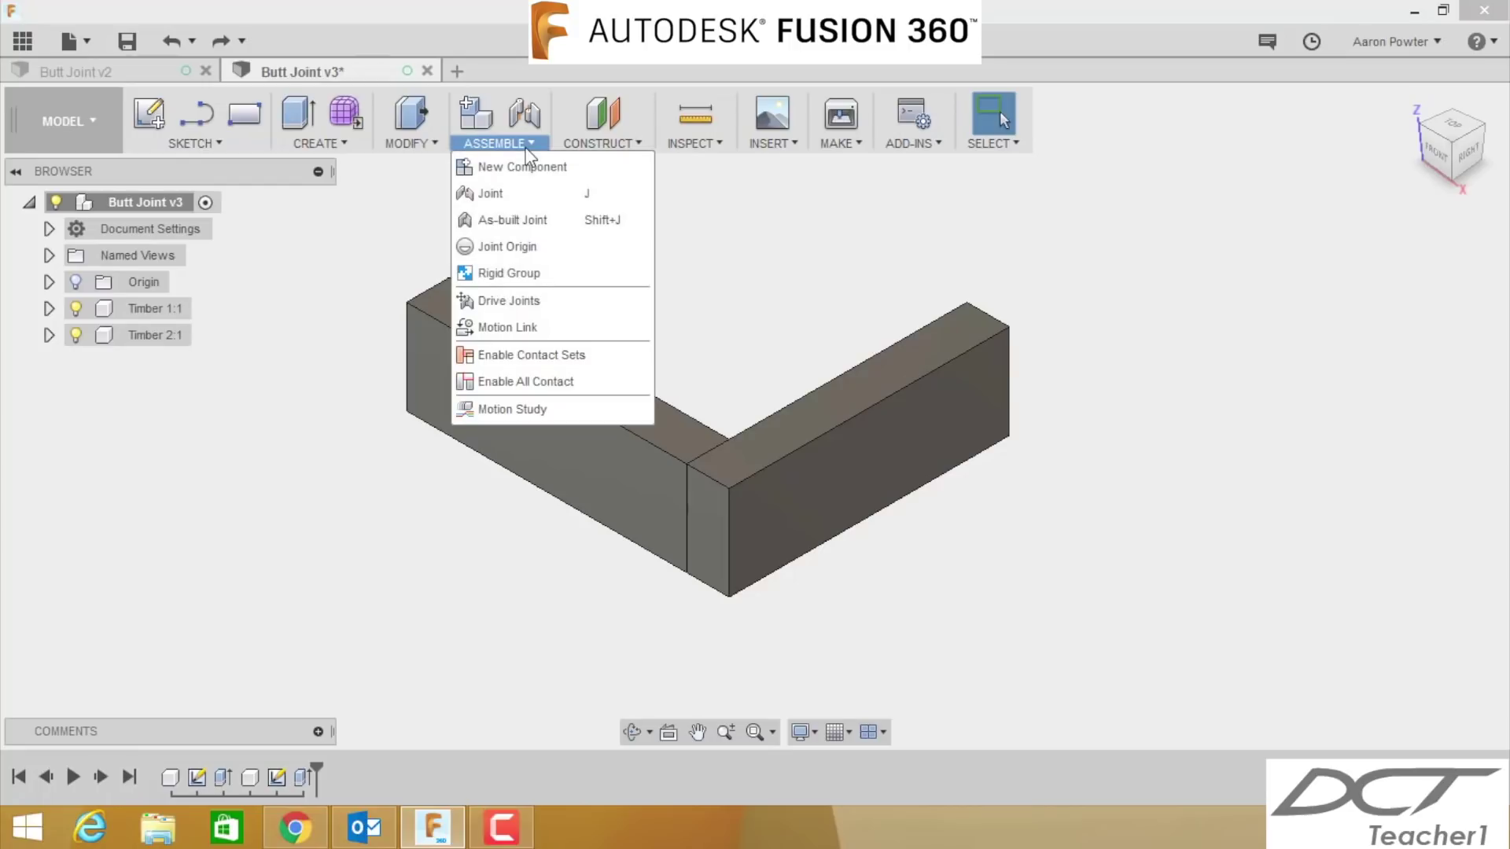
{"action": "left_click", "coordinate": [525, 223]}
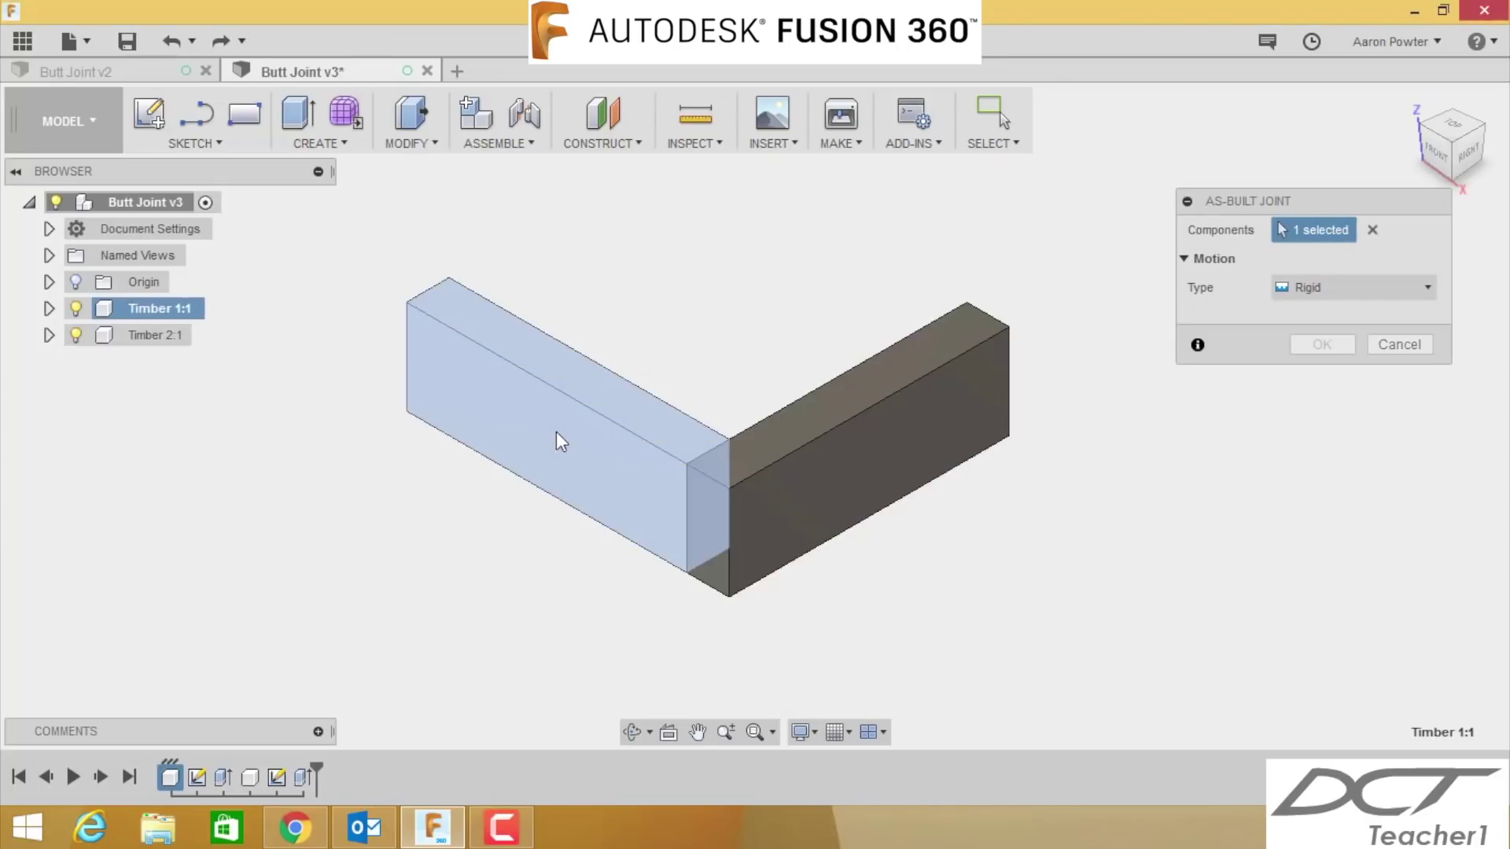
{"action": "left_click", "coordinate": [819, 469]}
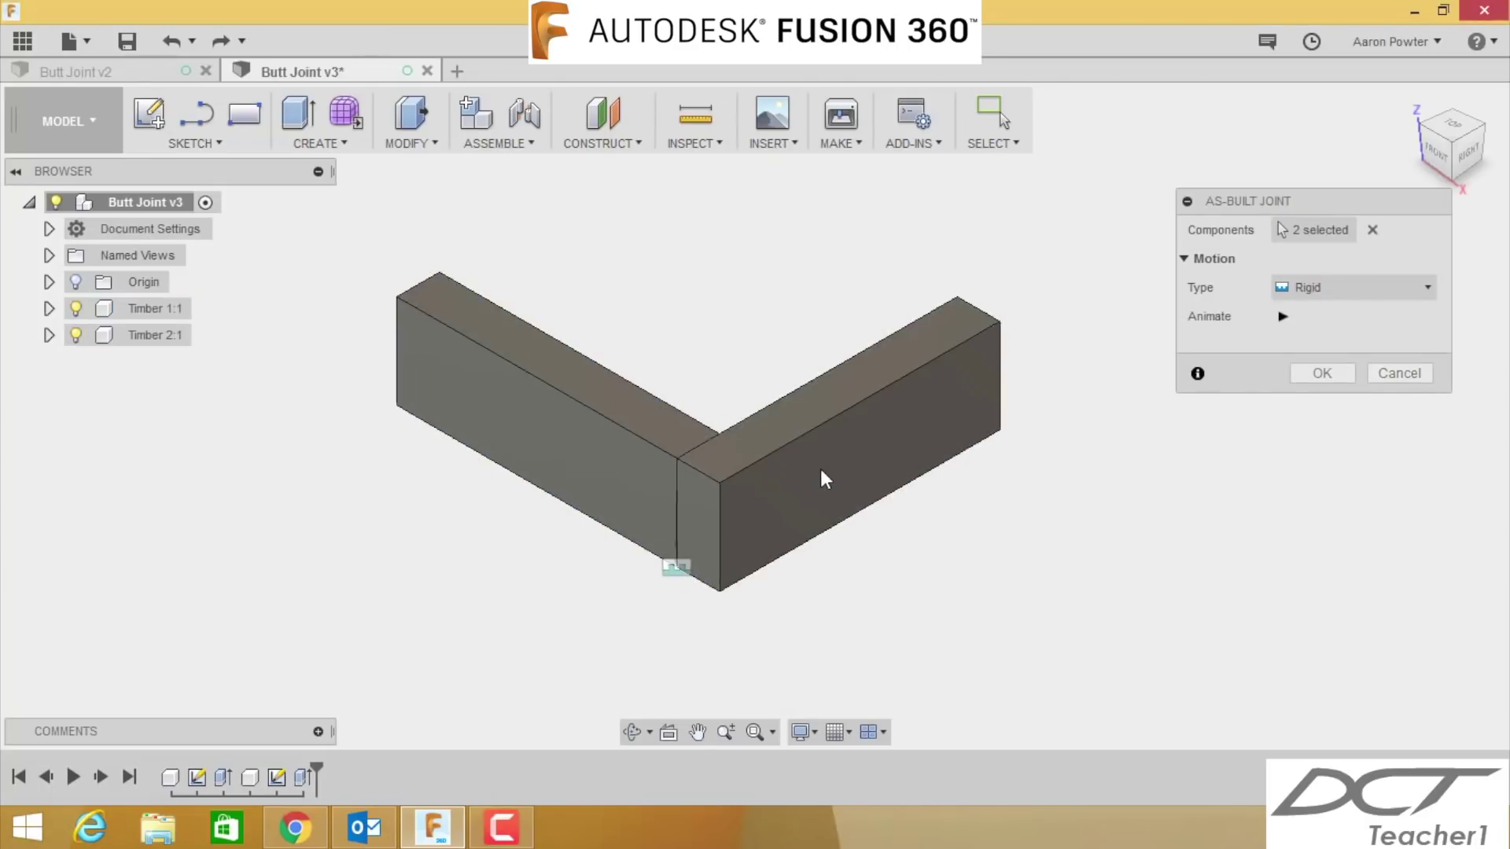
{"action": "left_click", "coordinate": [1283, 317]}
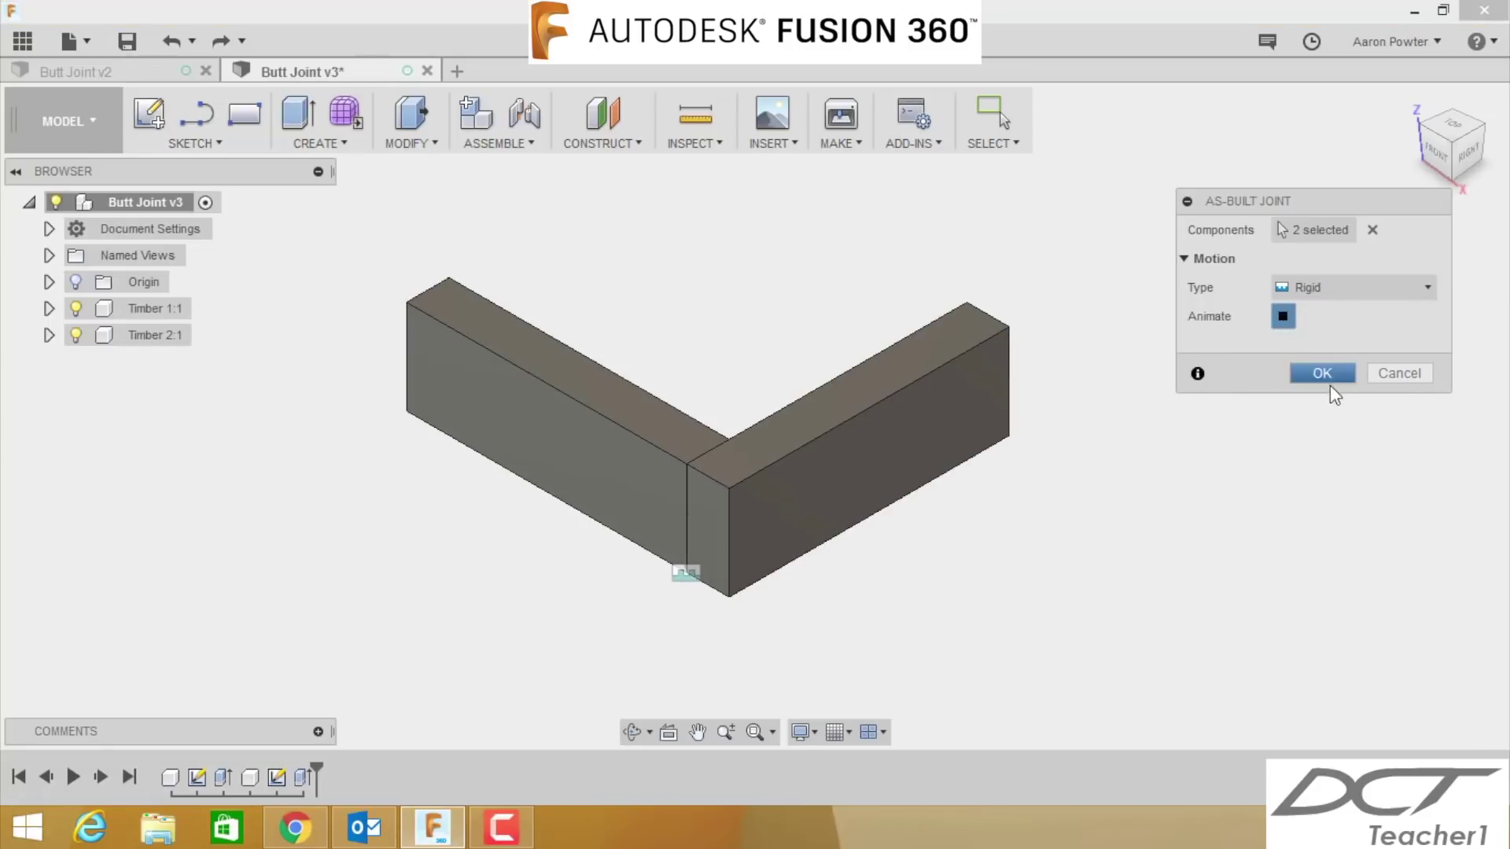
{"action": "left_click", "coordinate": [1320, 371]}
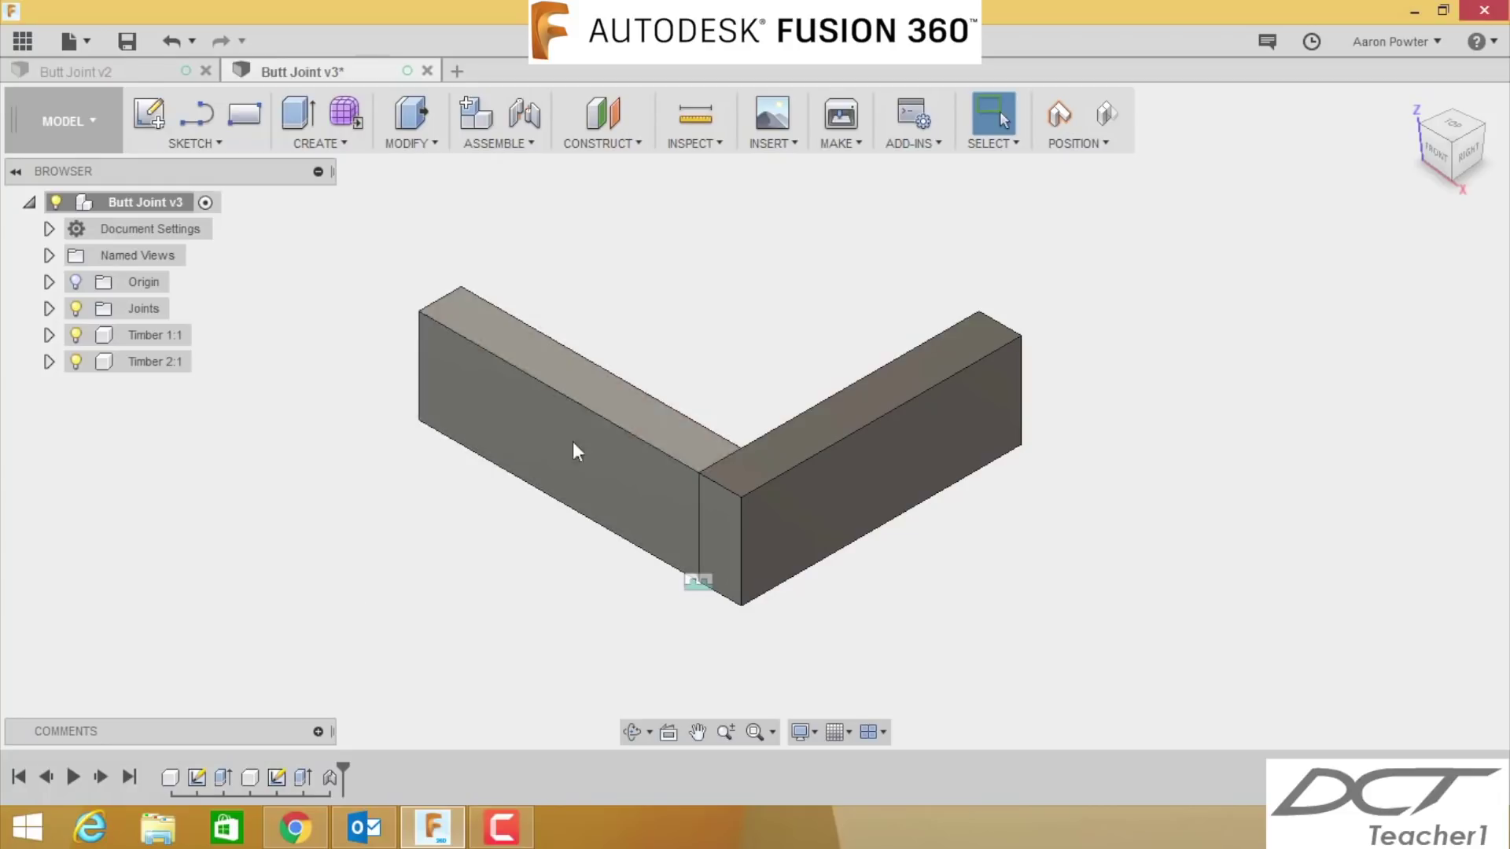
- Open the design's Appearance library, expand Wood and download Mahogany - Glossy
{"action": "right_click", "coordinate": [131, 208]}
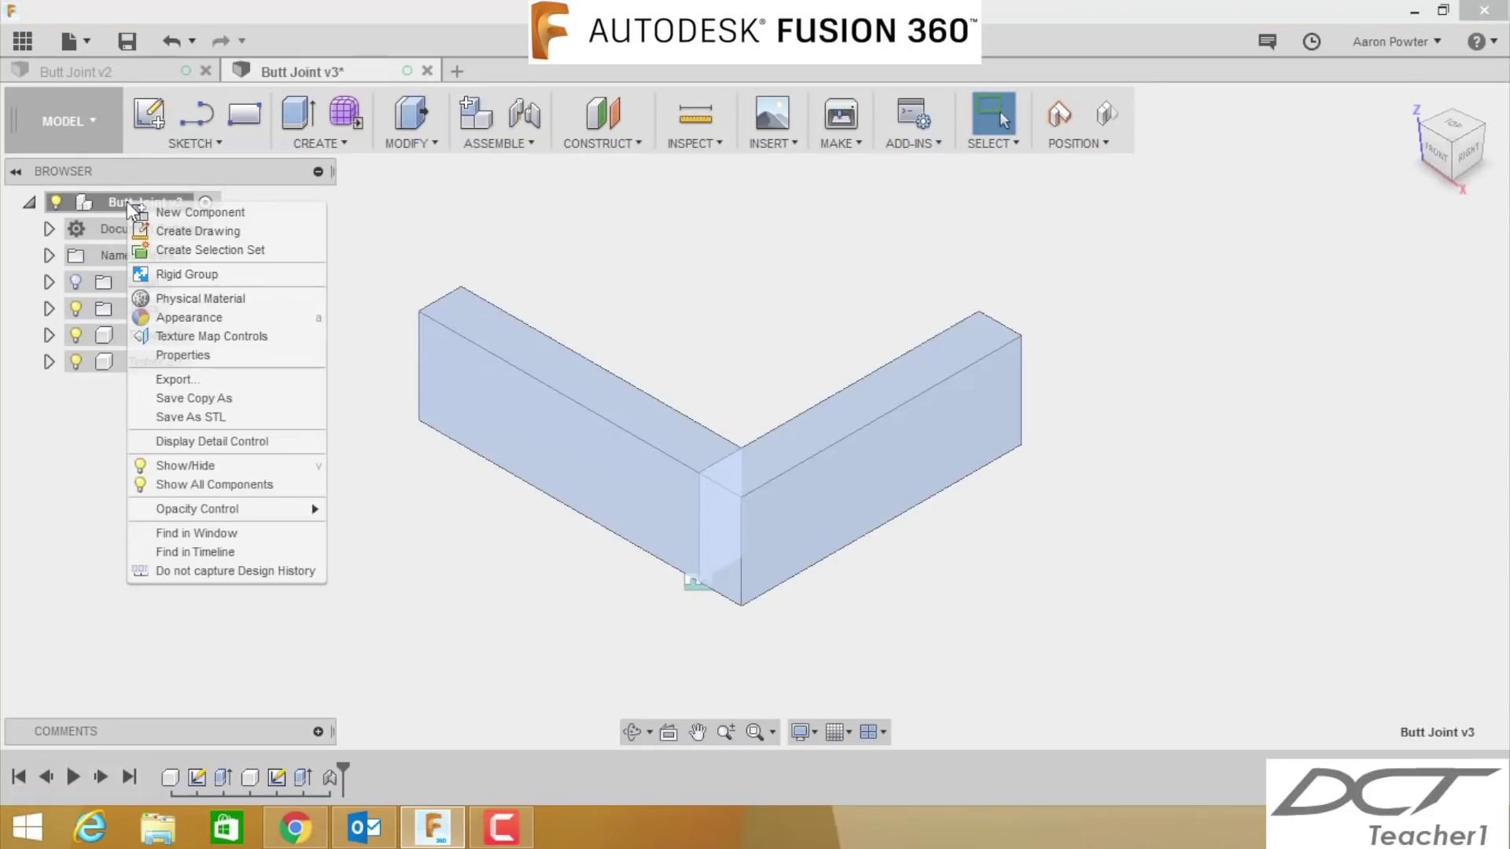
{"action": "left_click", "coordinate": [200, 318]}
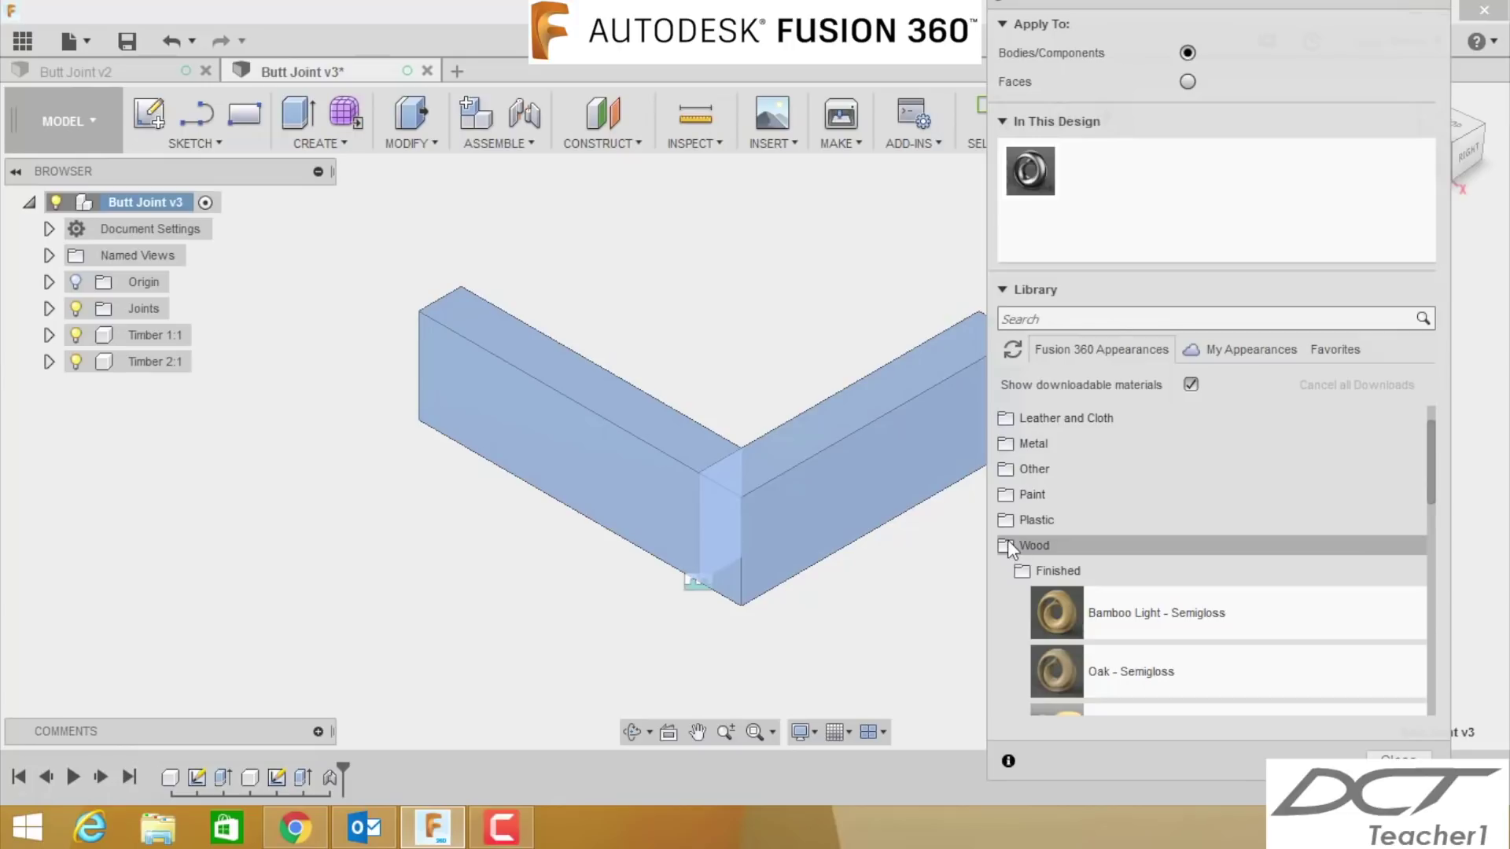
{"action": "left_click", "coordinate": [1035, 542]}
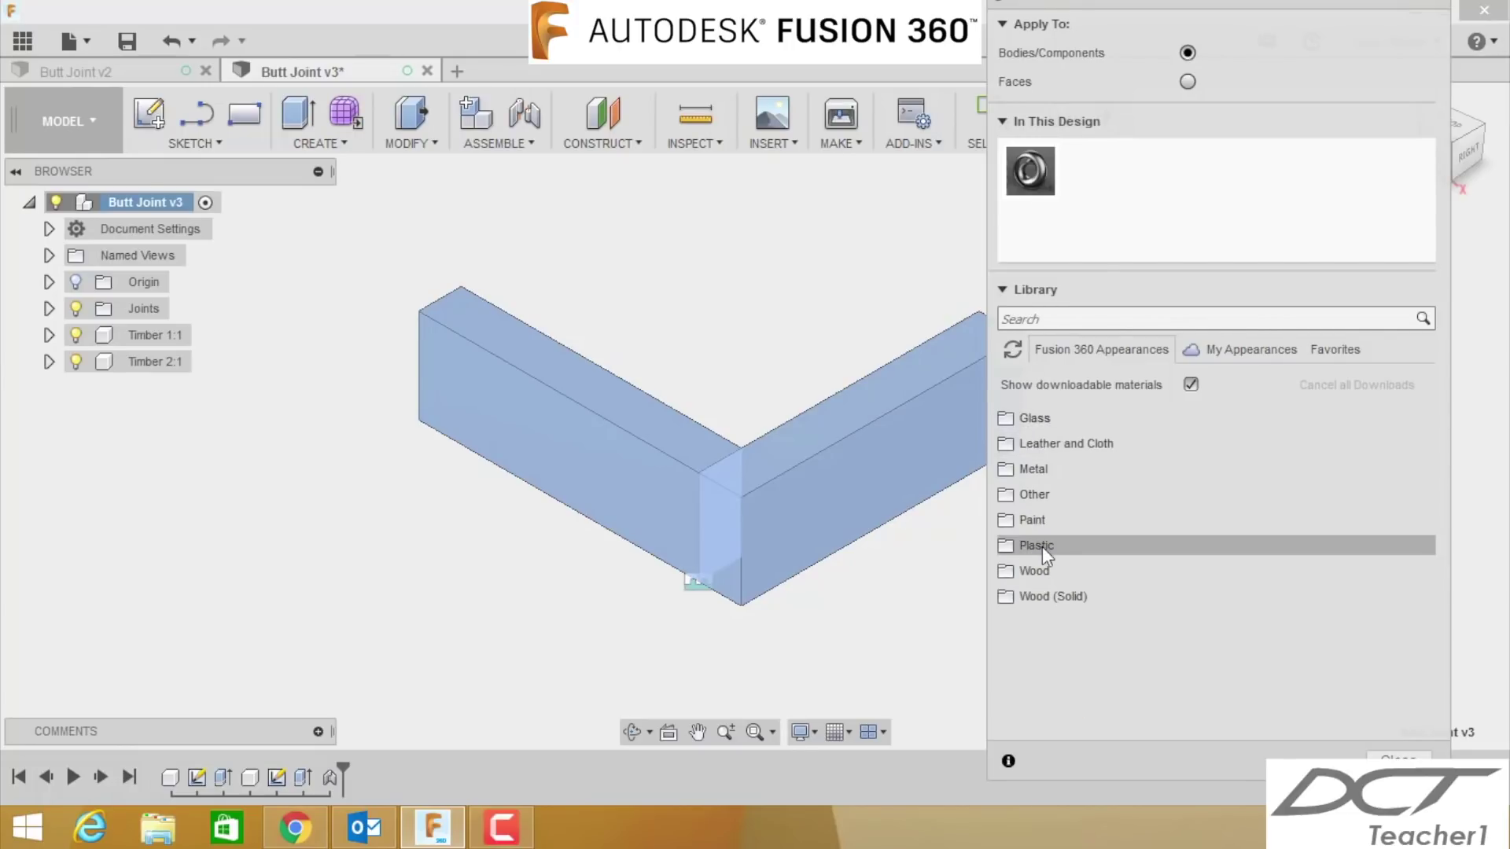
{"action": "left_click", "coordinate": [1028, 571]}
{"action": "scroll", "coordinate": [1119, 566], "scroll_direction": "down", "scroll_amount": 2}
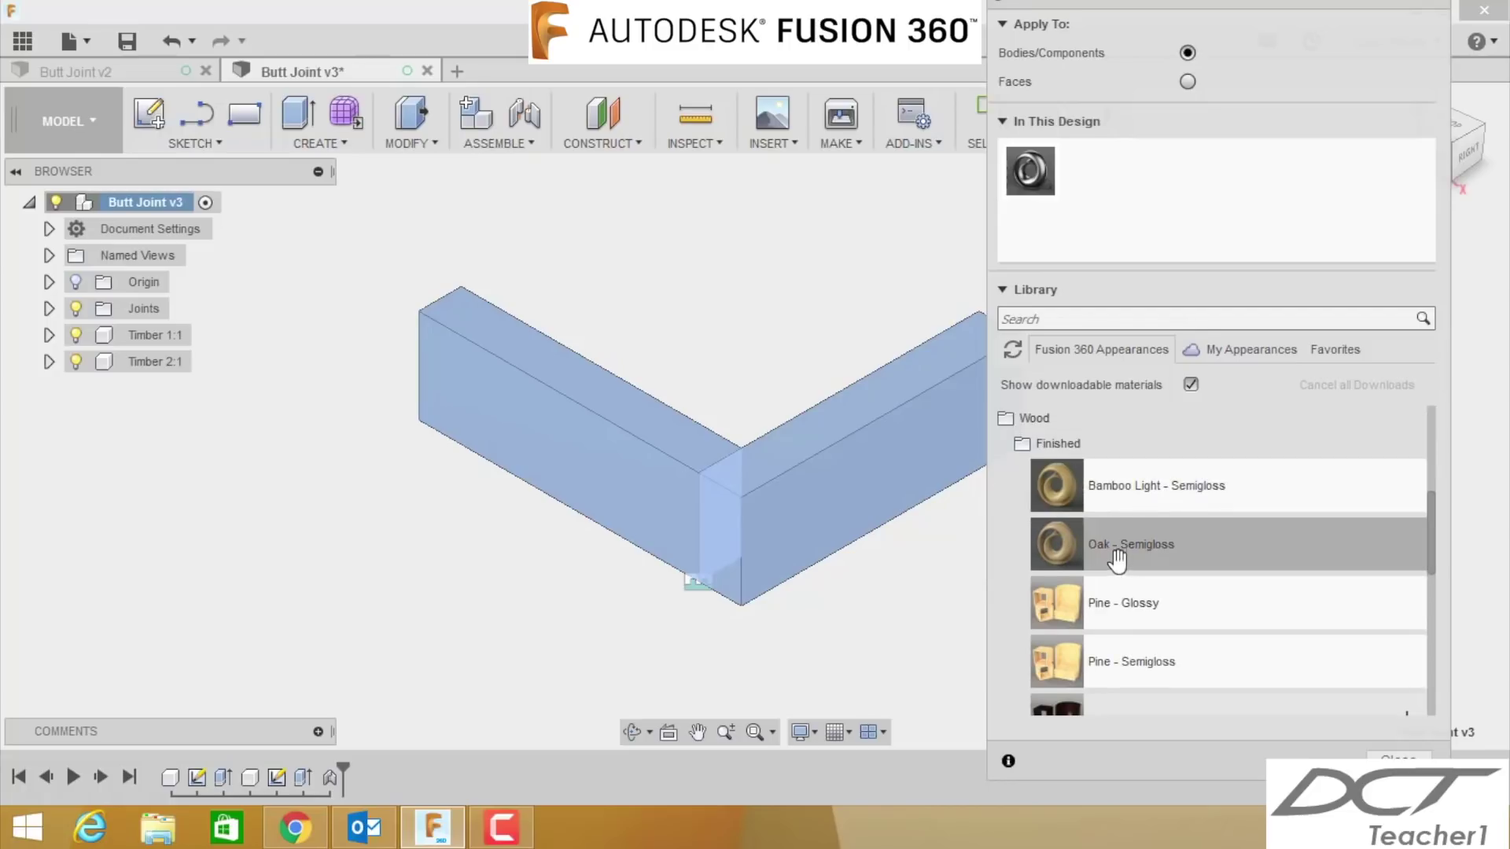
{"action": "scroll", "coordinate": [1117, 554], "scroll_direction": "down", "scroll_amount": 2}
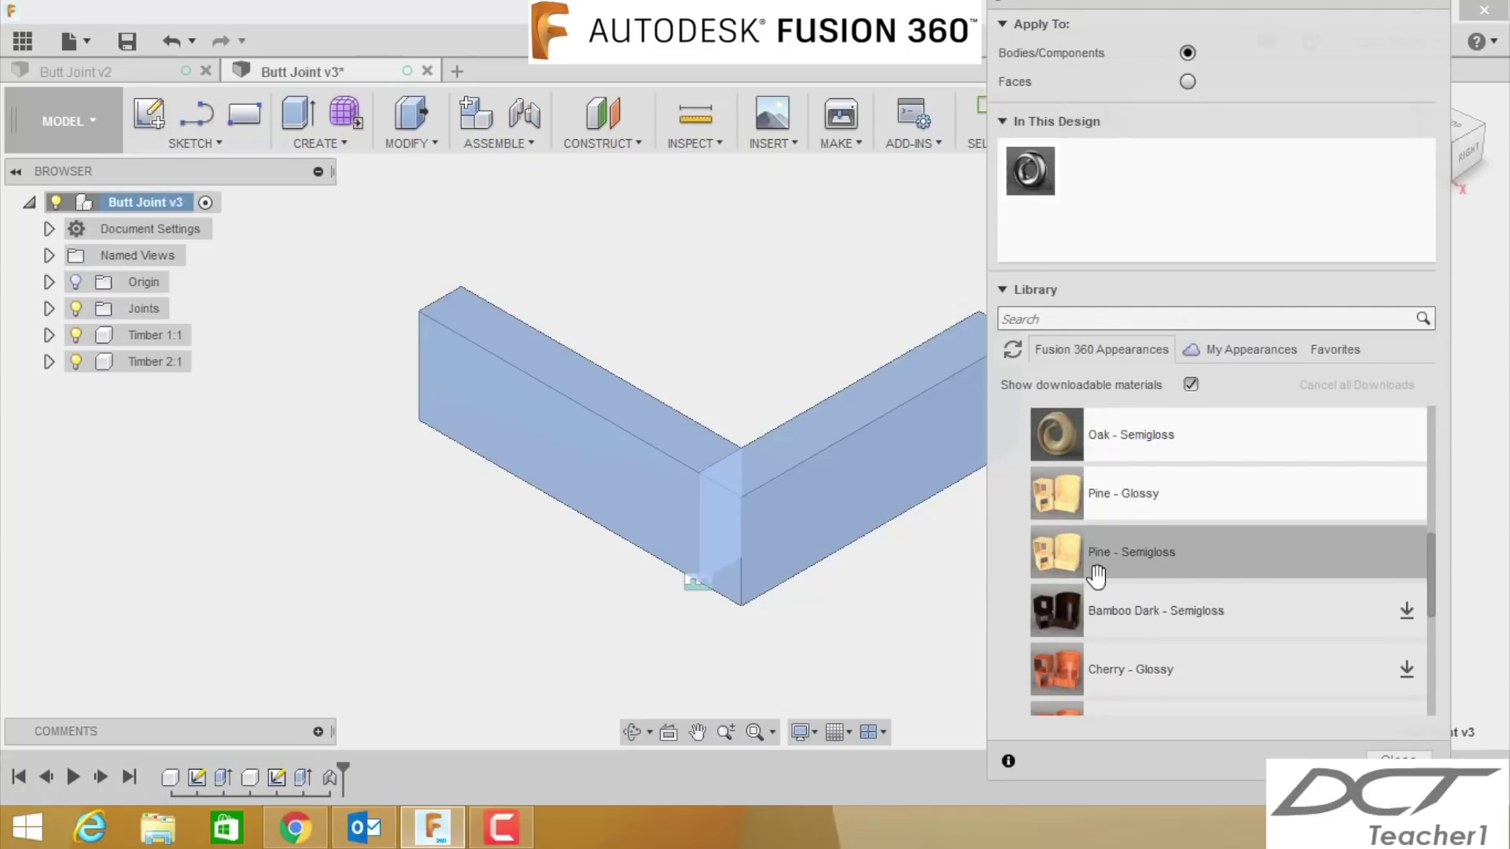
{"action": "scroll", "coordinate": [1093, 511], "scroll_direction": "down", "scroll_amount": 3}
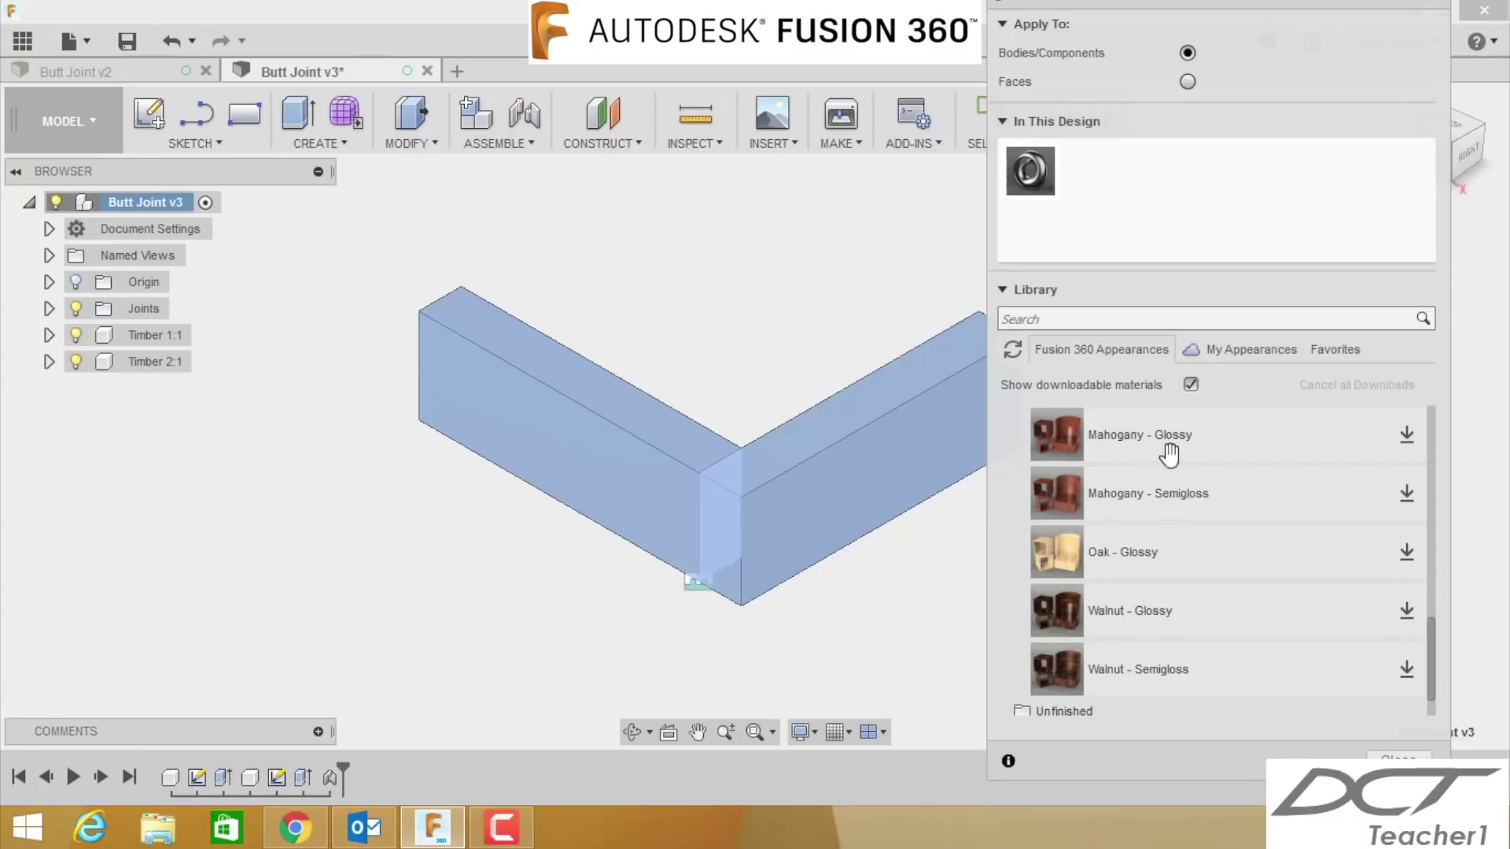
{"action": "left_click", "coordinate": [1407, 435]}
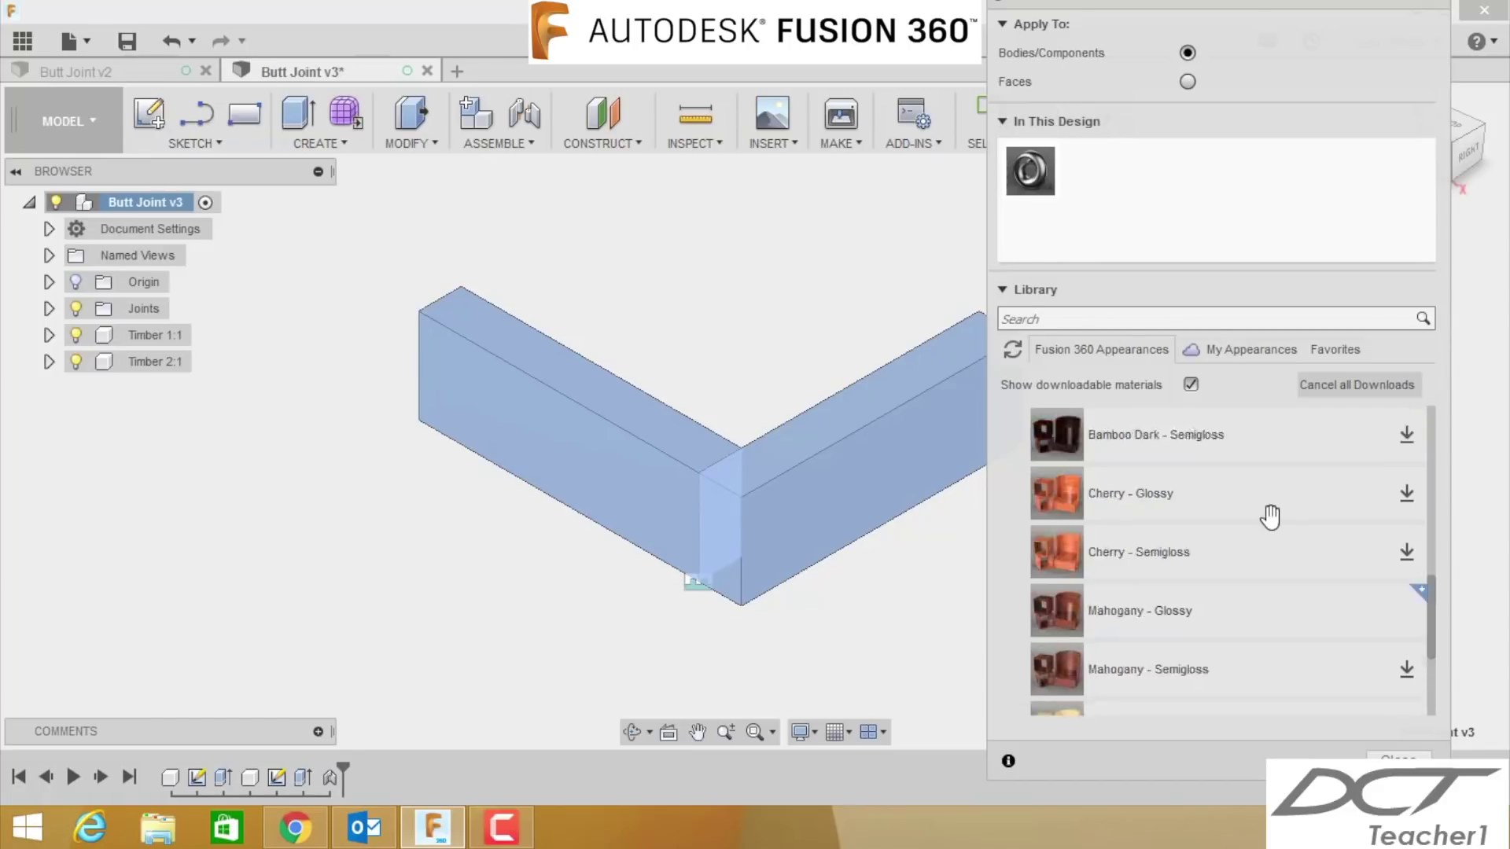
- Apply wood finishes to both timbers, finishing with Pine - Semigloss on the right timber
{"action": "scroll", "coordinate": [1270, 526], "scroll_direction": "up", "scroll_amount": 5}
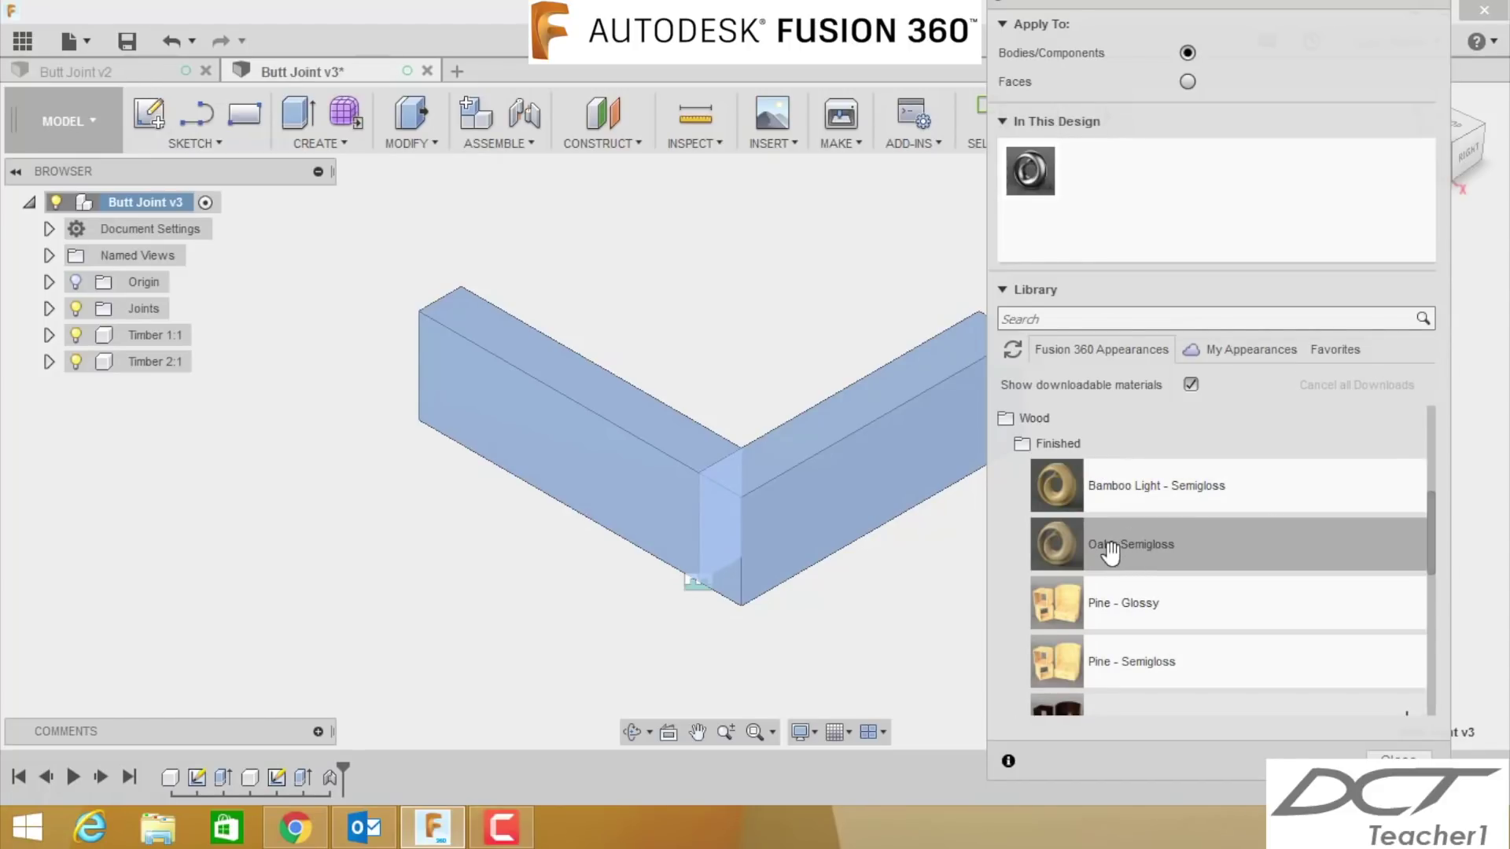
{"action": "left_click_drag", "start_coordinate": [1058, 485], "coordinate": [607, 462]}
{"action": "scroll", "coordinate": [1061, 550], "scroll_direction": "down", "scroll_amount": 3}
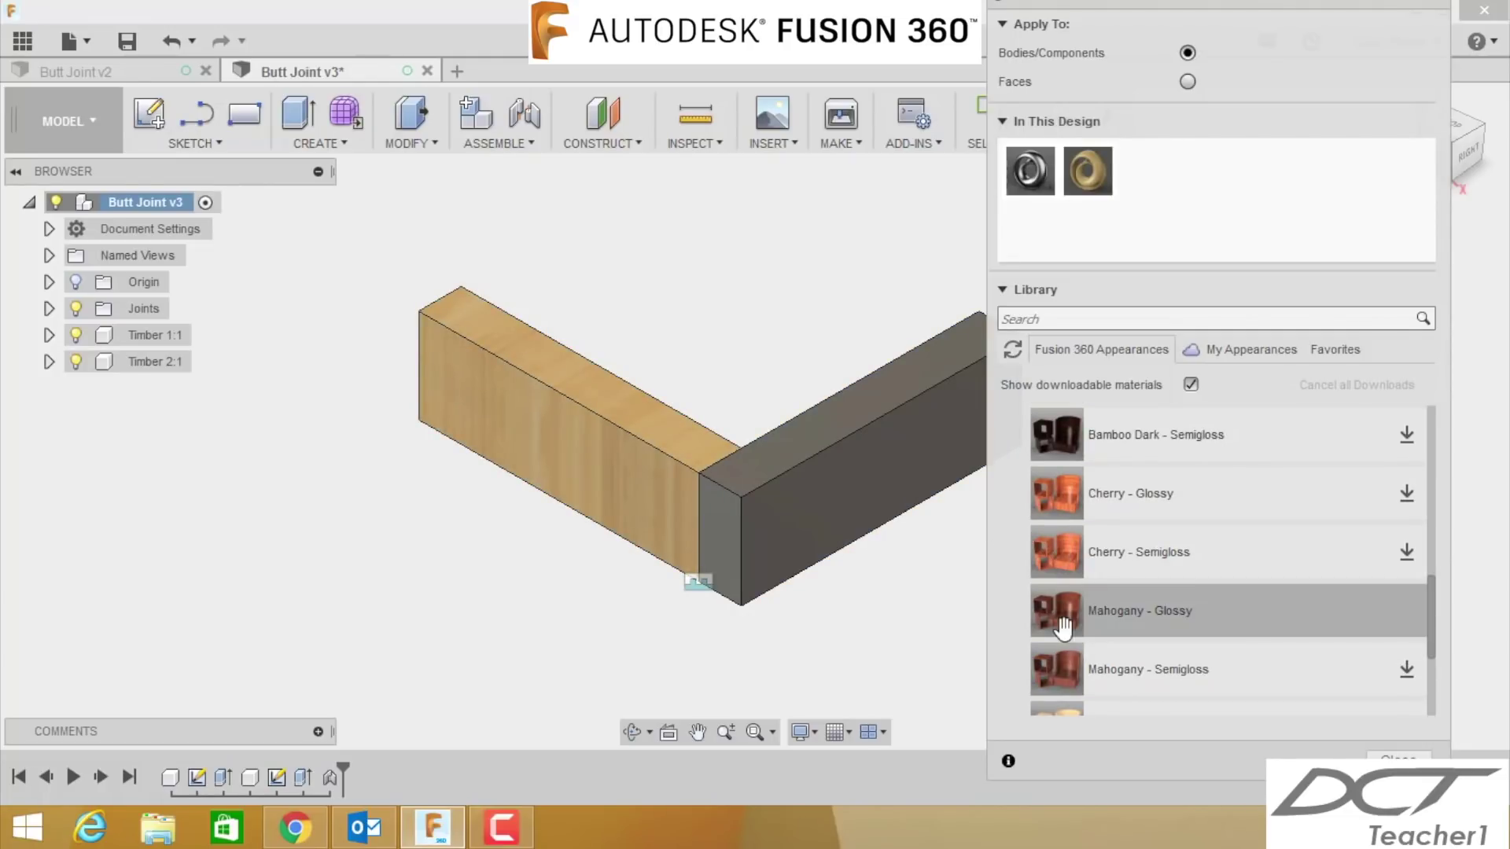
{"action": "left_click_drag", "start_coordinate": [1056, 611], "coordinate": [865, 606]}
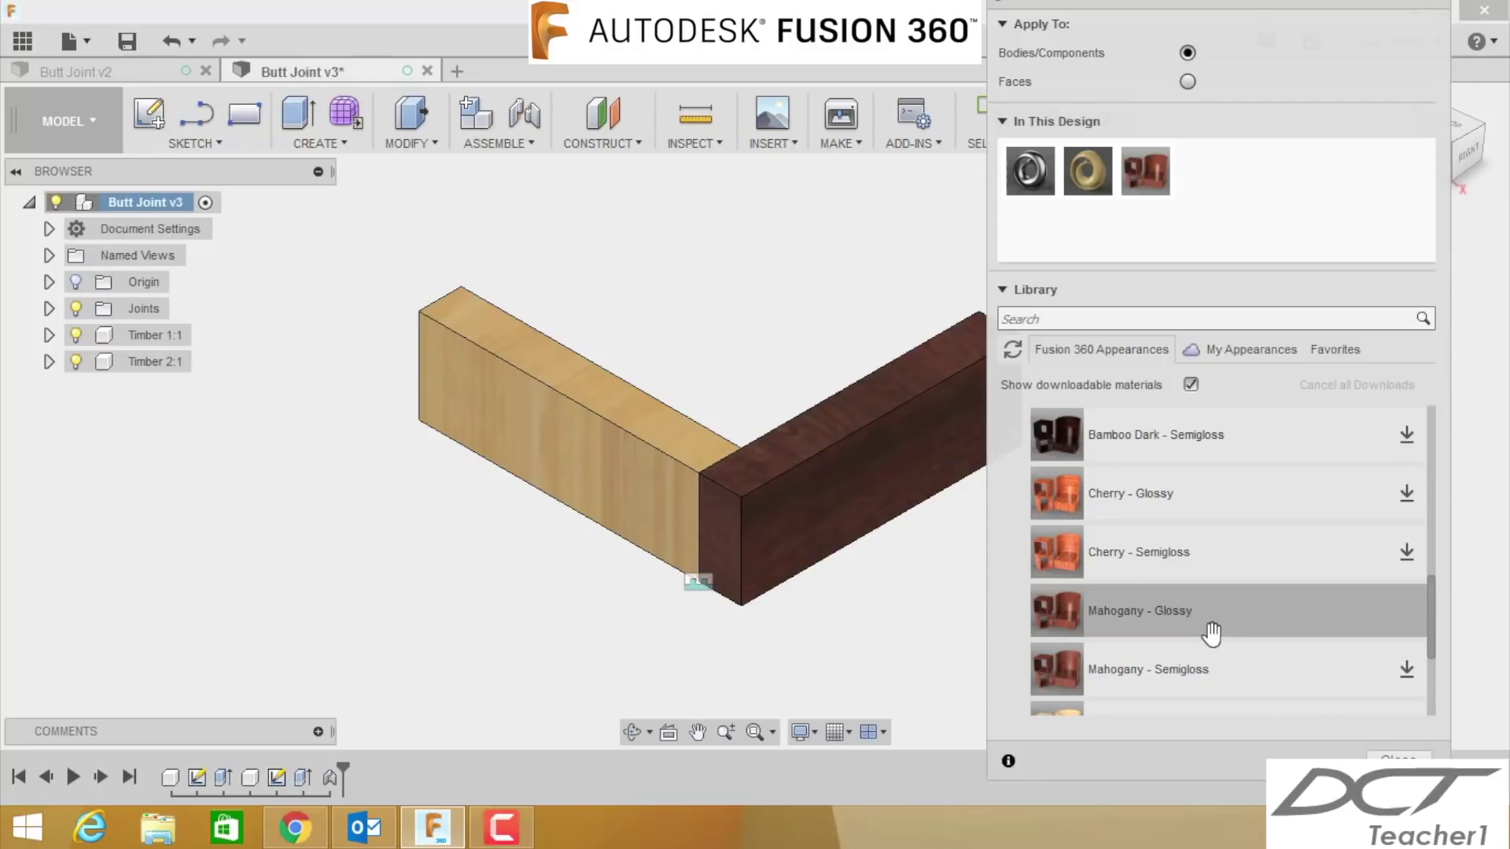
{"action": "scroll", "coordinate": [1264, 633], "scroll_direction": "up", "scroll_amount": 3}
{"action": "scroll", "coordinate": [1267, 635], "scroll_direction": "down", "scroll_amount": 2}
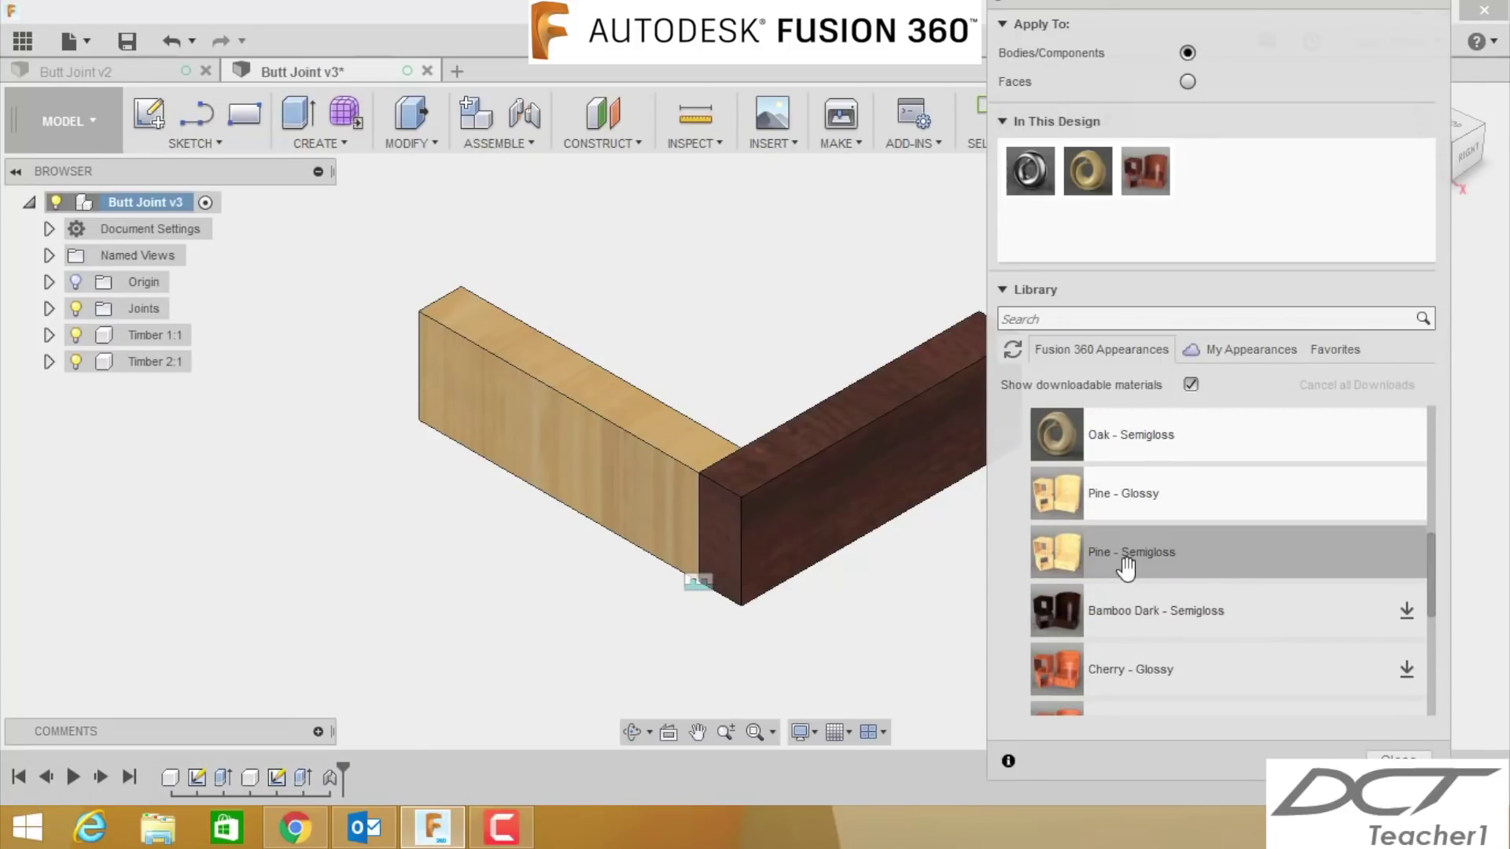
{"action": "left_click_drag", "start_coordinate": [1122, 573], "coordinate": [848, 507]}
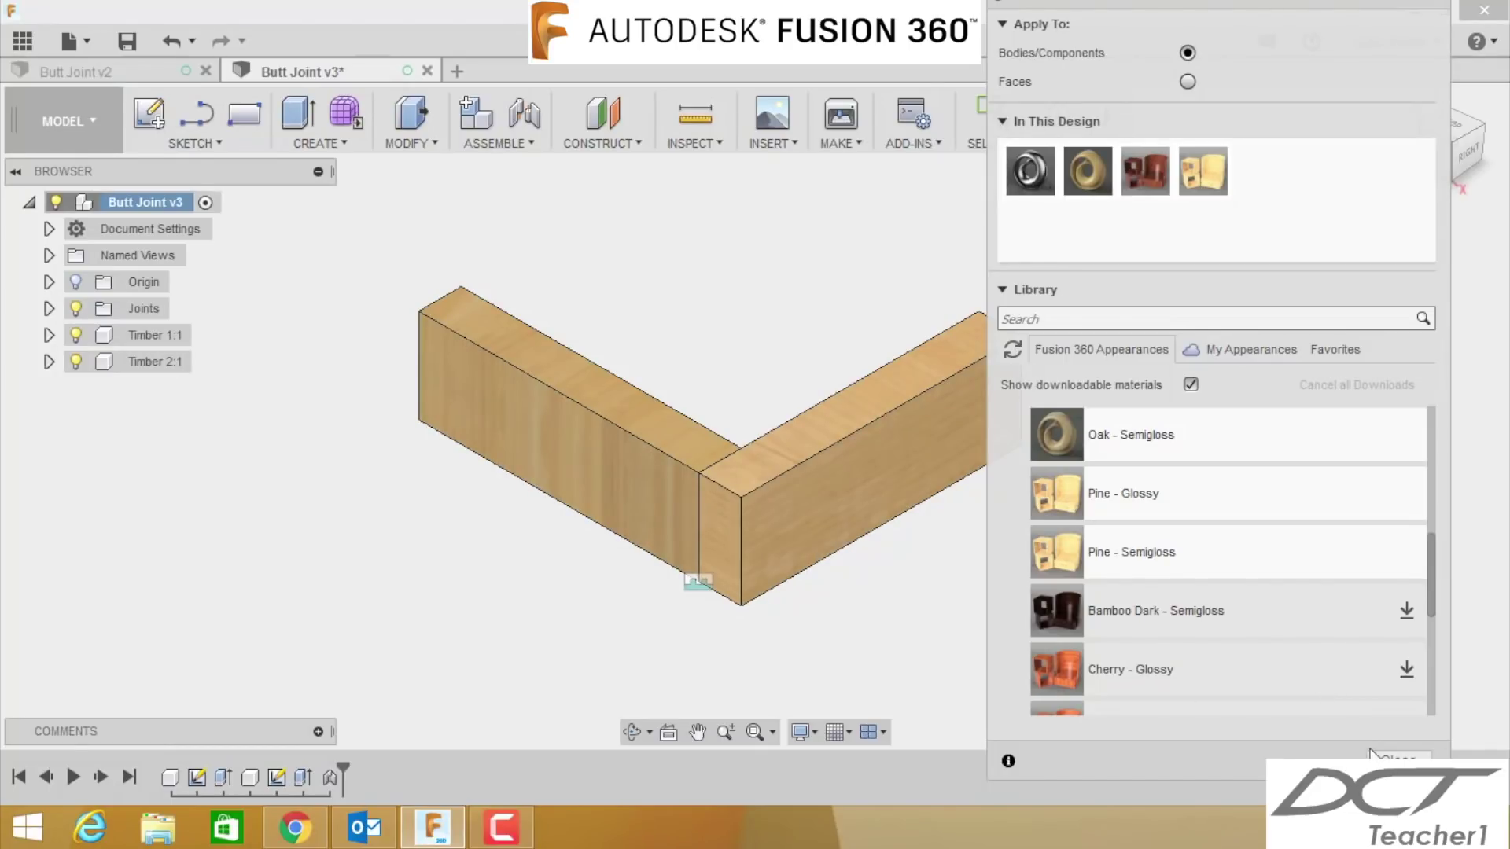
{"action": "left_click", "coordinate": [1396, 758]}
- Save the butt joint design as a new version
{"action": "scroll", "coordinate": [1118, 613], "scroll_direction": "down", "scroll_amount": 2}
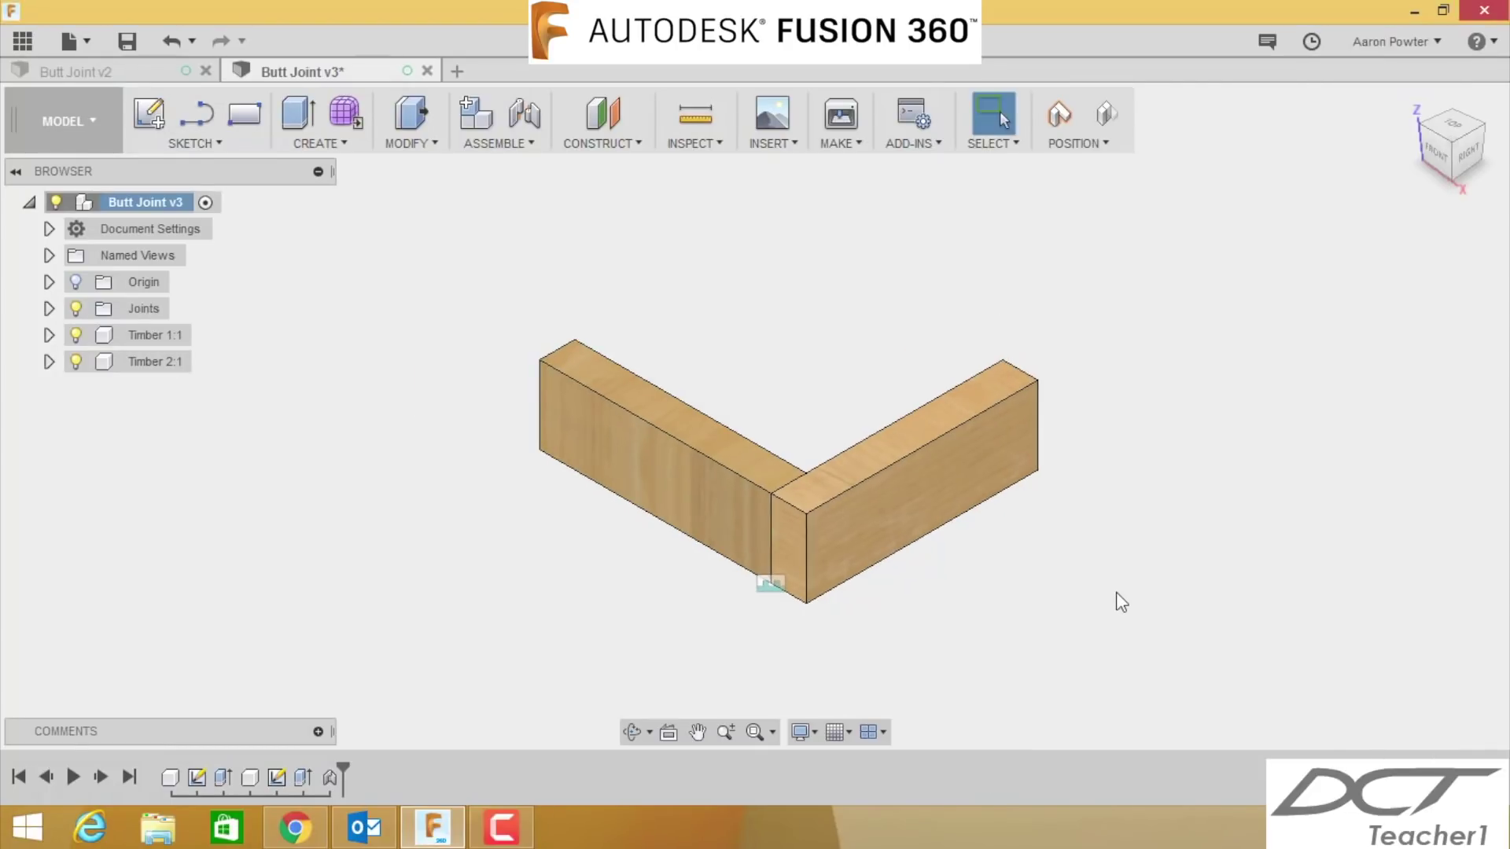
{"action": "middle_click_drag", "start_coordinate": [1118, 613], "coordinate": [1086, 545]}
{"action": "left_click", "coordinate": [128, 41]}
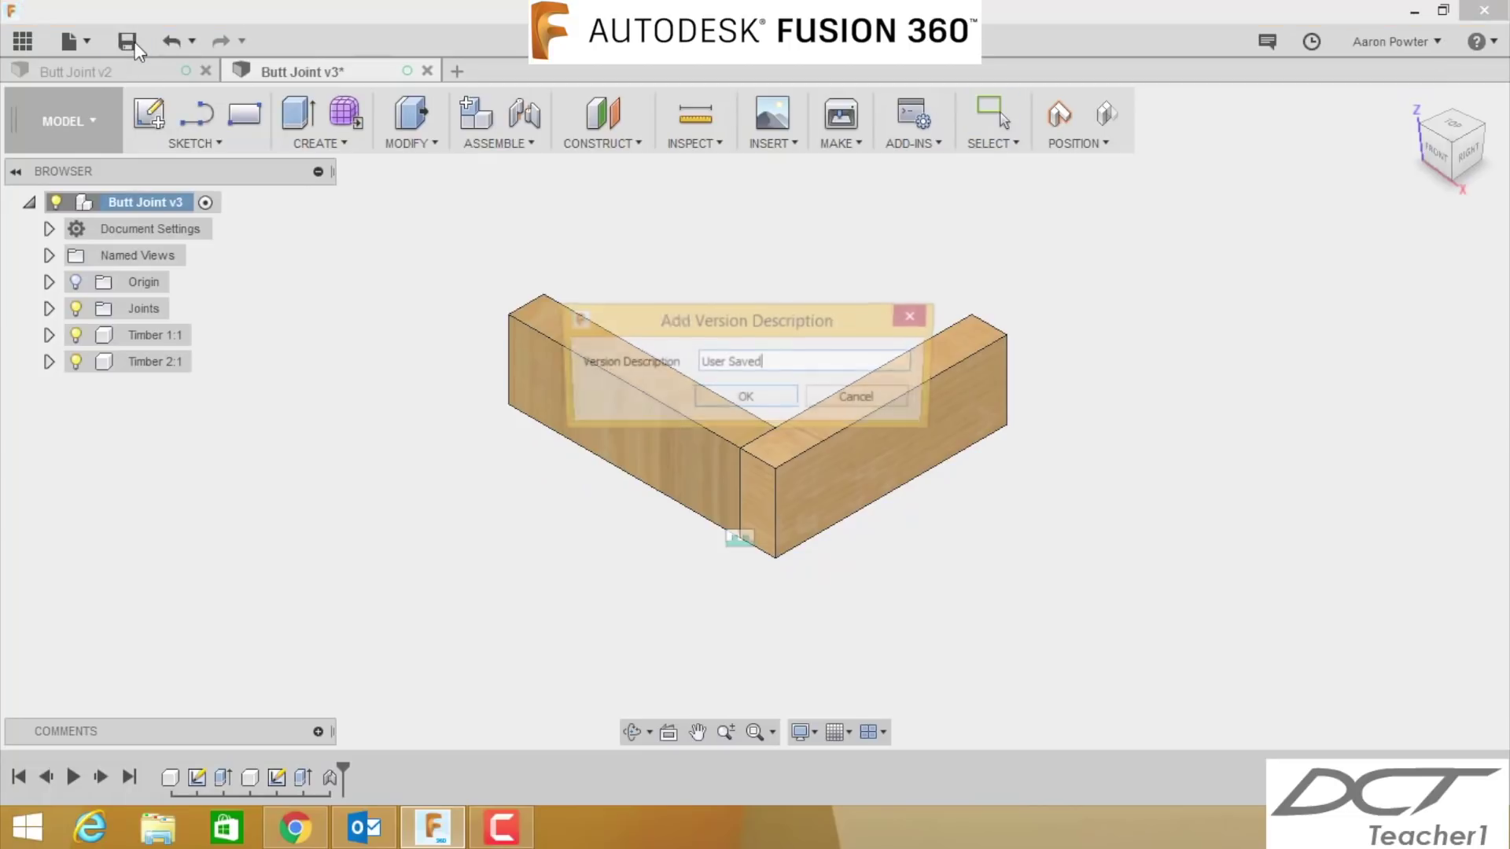
{"action": "left_click", "coordinate": [745, 399]}
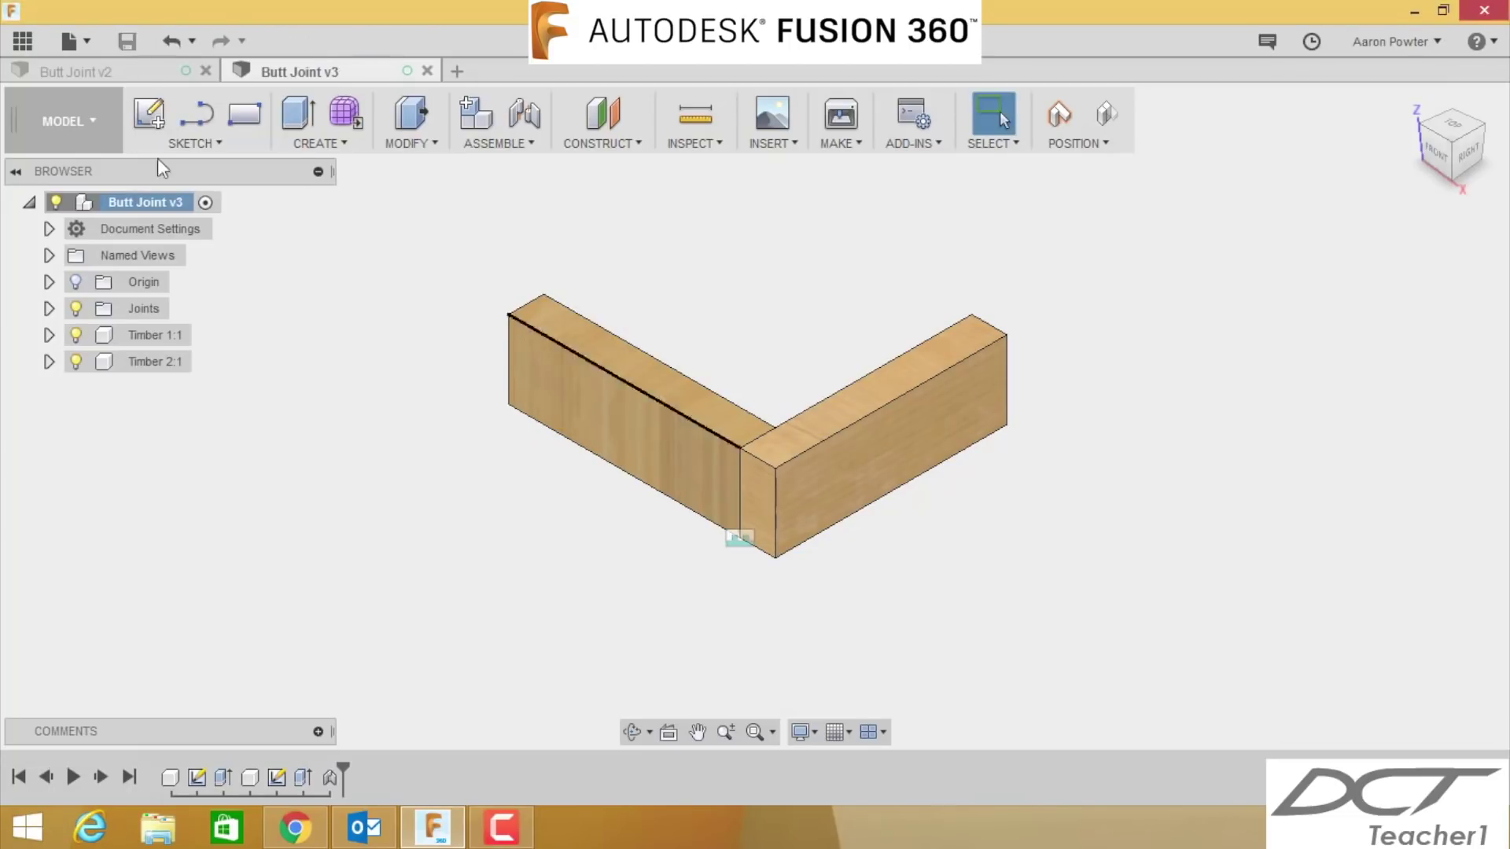
- Close the Butt Joint v3 and v2 tabs and navigate back into the project in the Data Panel
{"action": "left_click", "coordinate": [28, 49]}
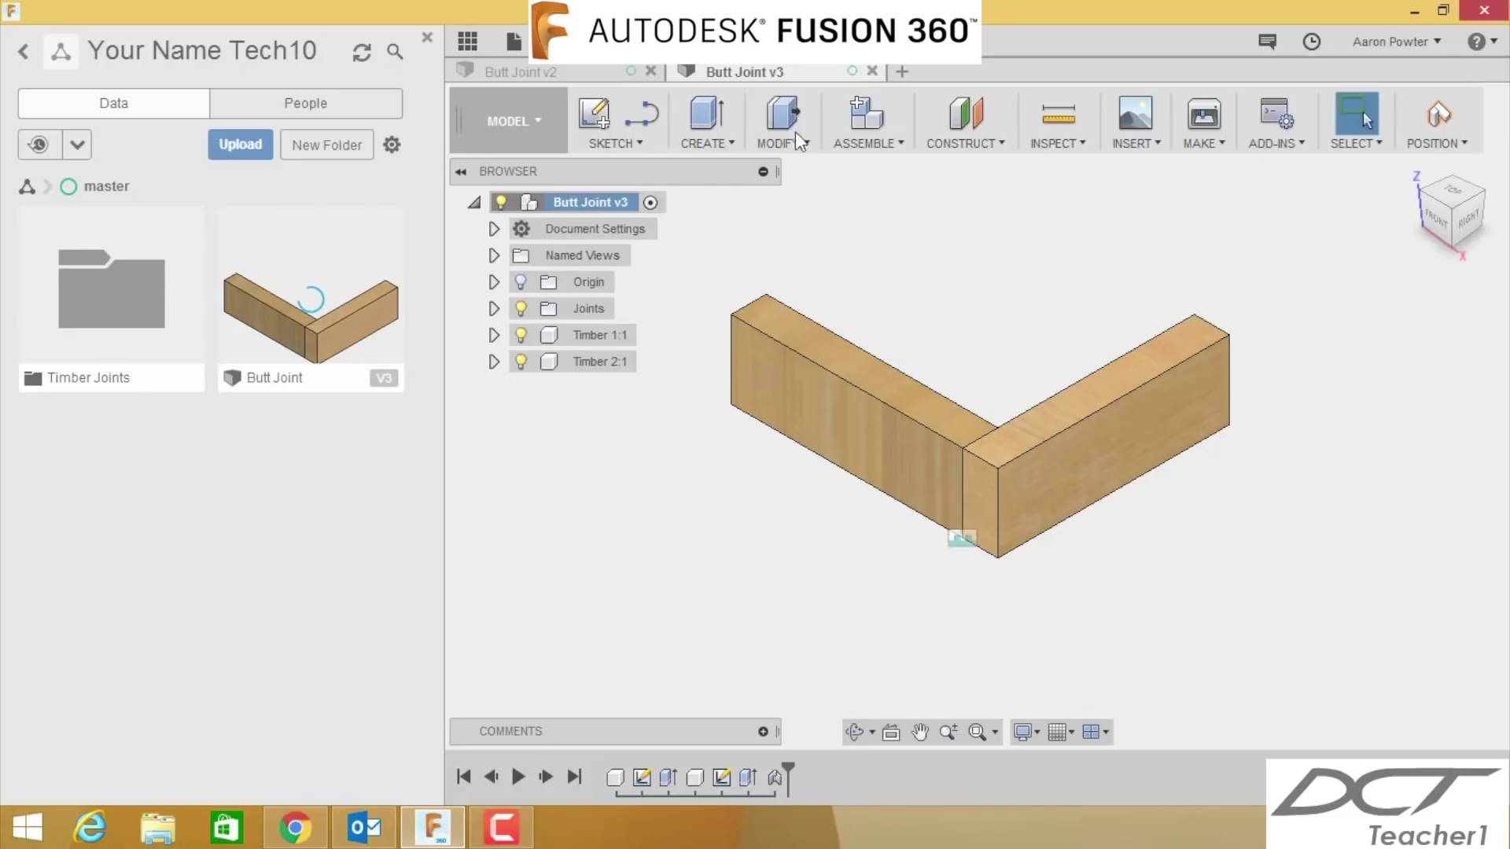
{"action": "left_click", "coordinate": [871, 71]}
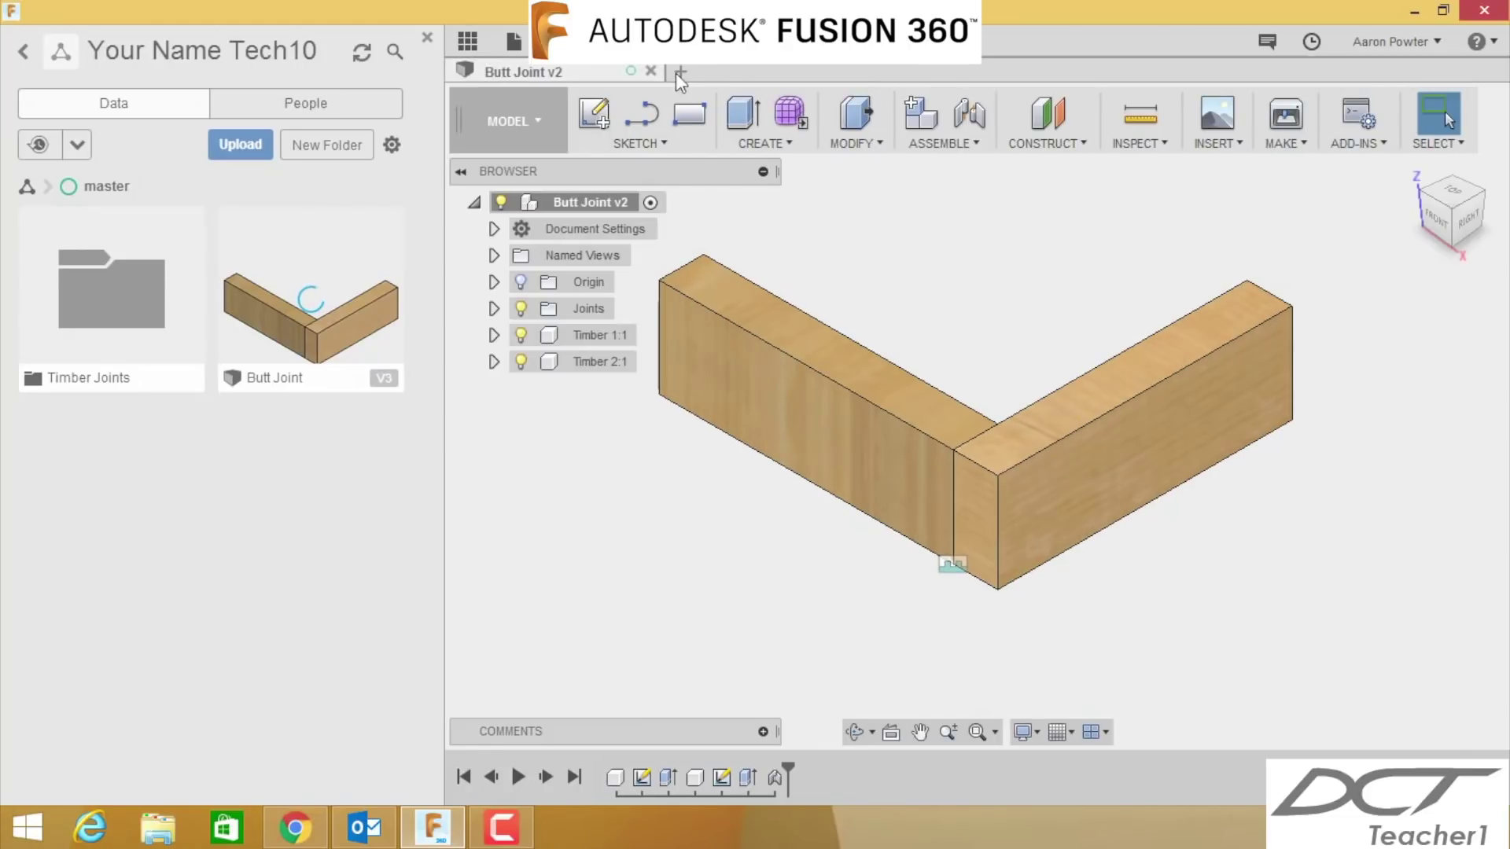
{"action": "left_click", "coordinate": [650, 70]}
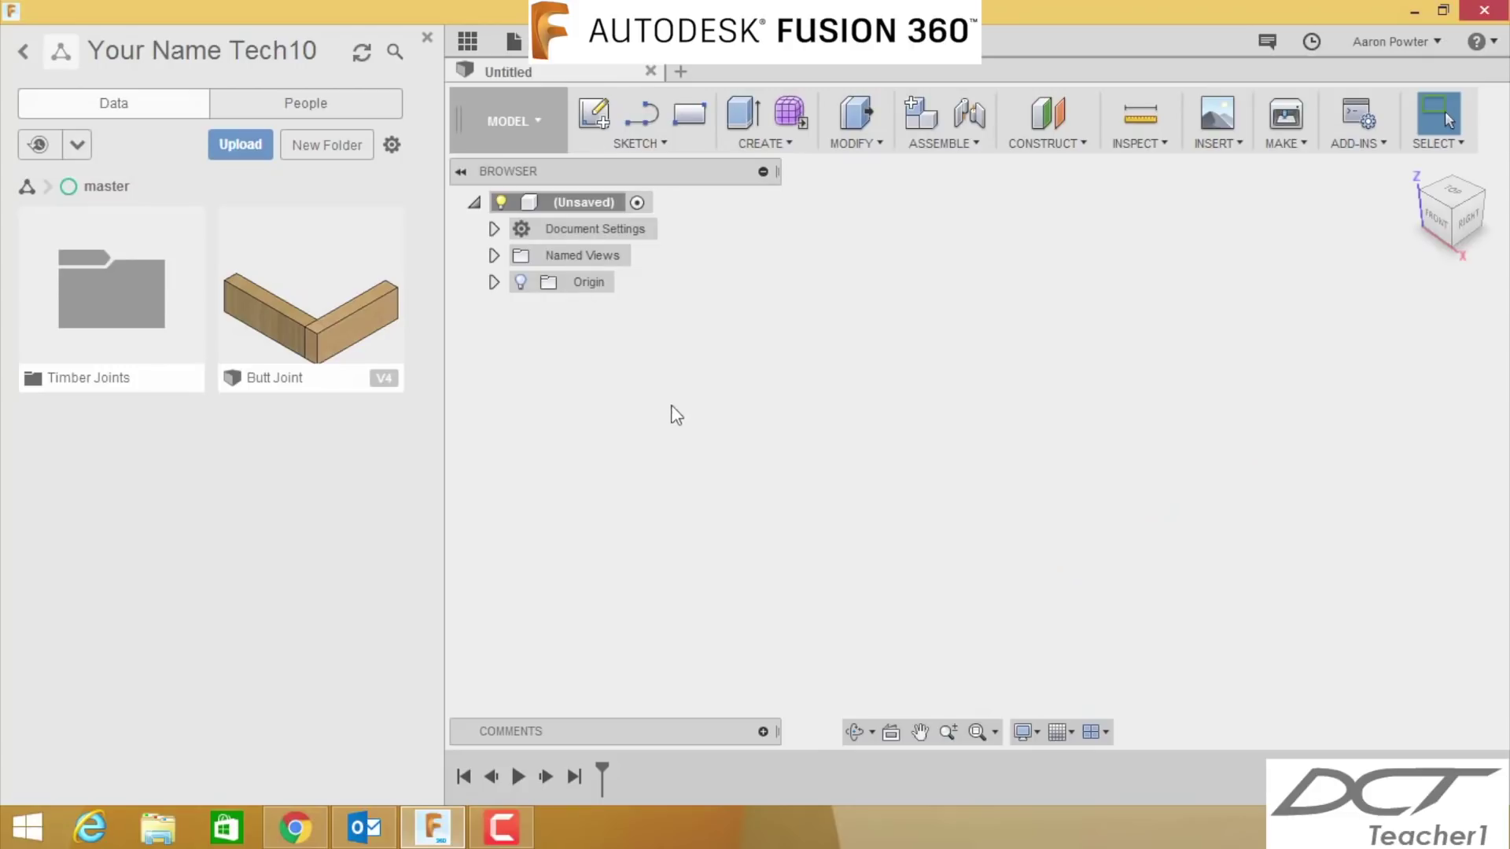
{"action": "left_click", "coordinate": [154, 314]}
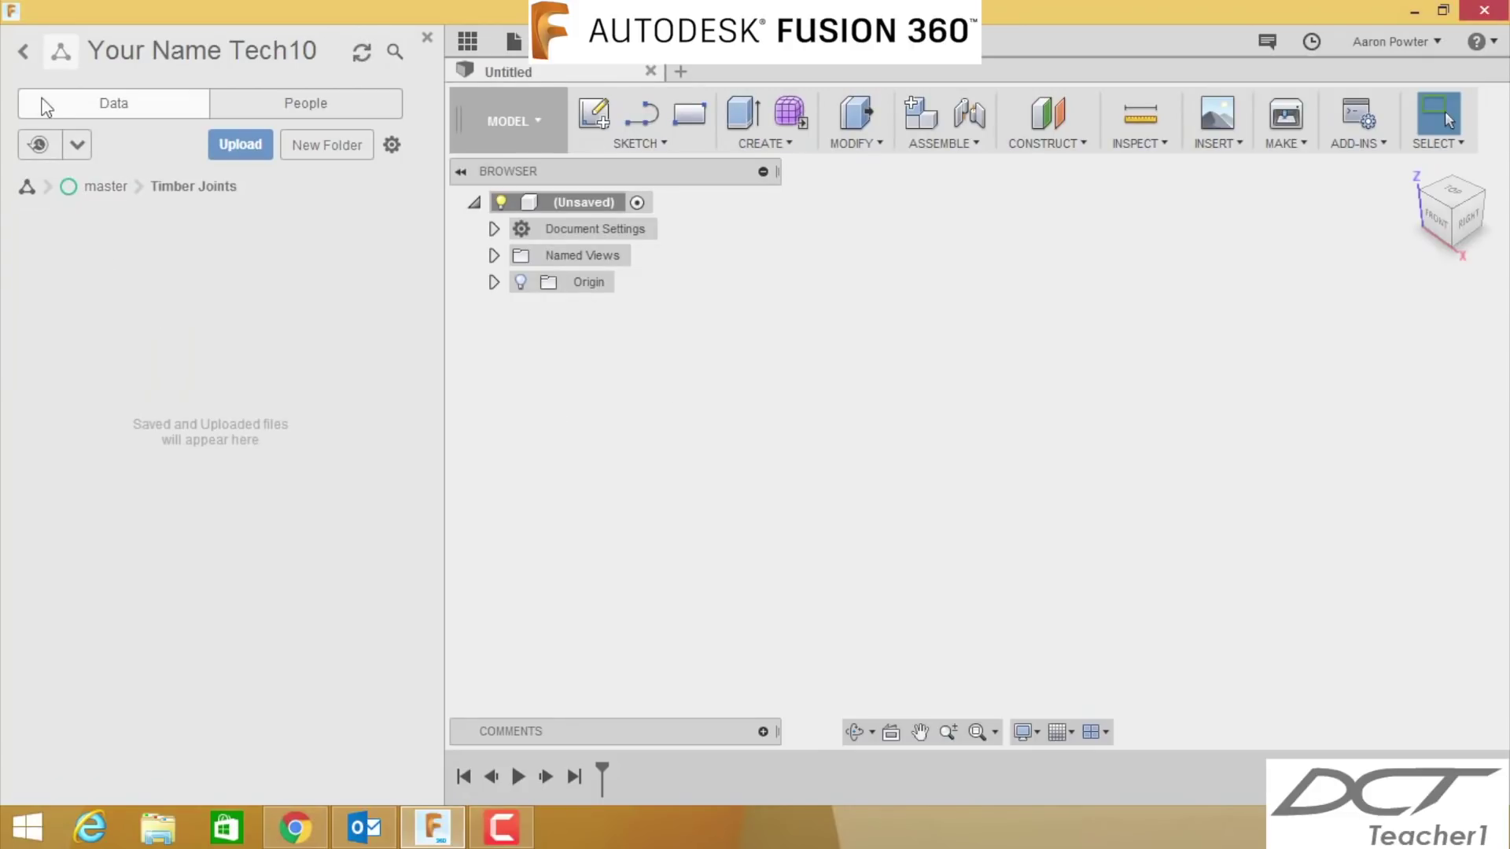
{"action": "left_click", "coordinate": [24, 52]}
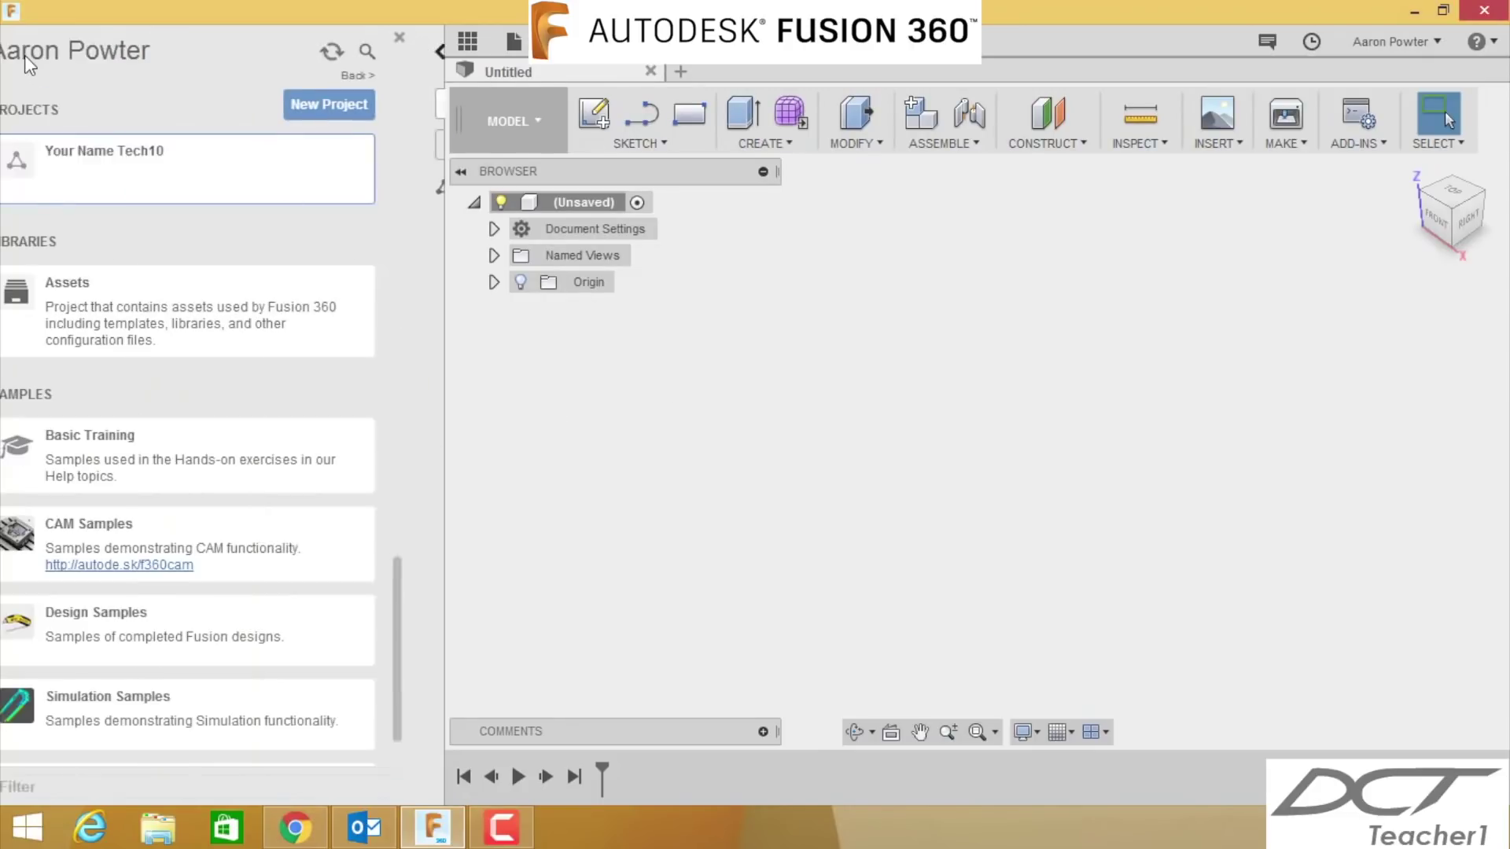
{"action": "left_click", "coordinate": [89, 197]}
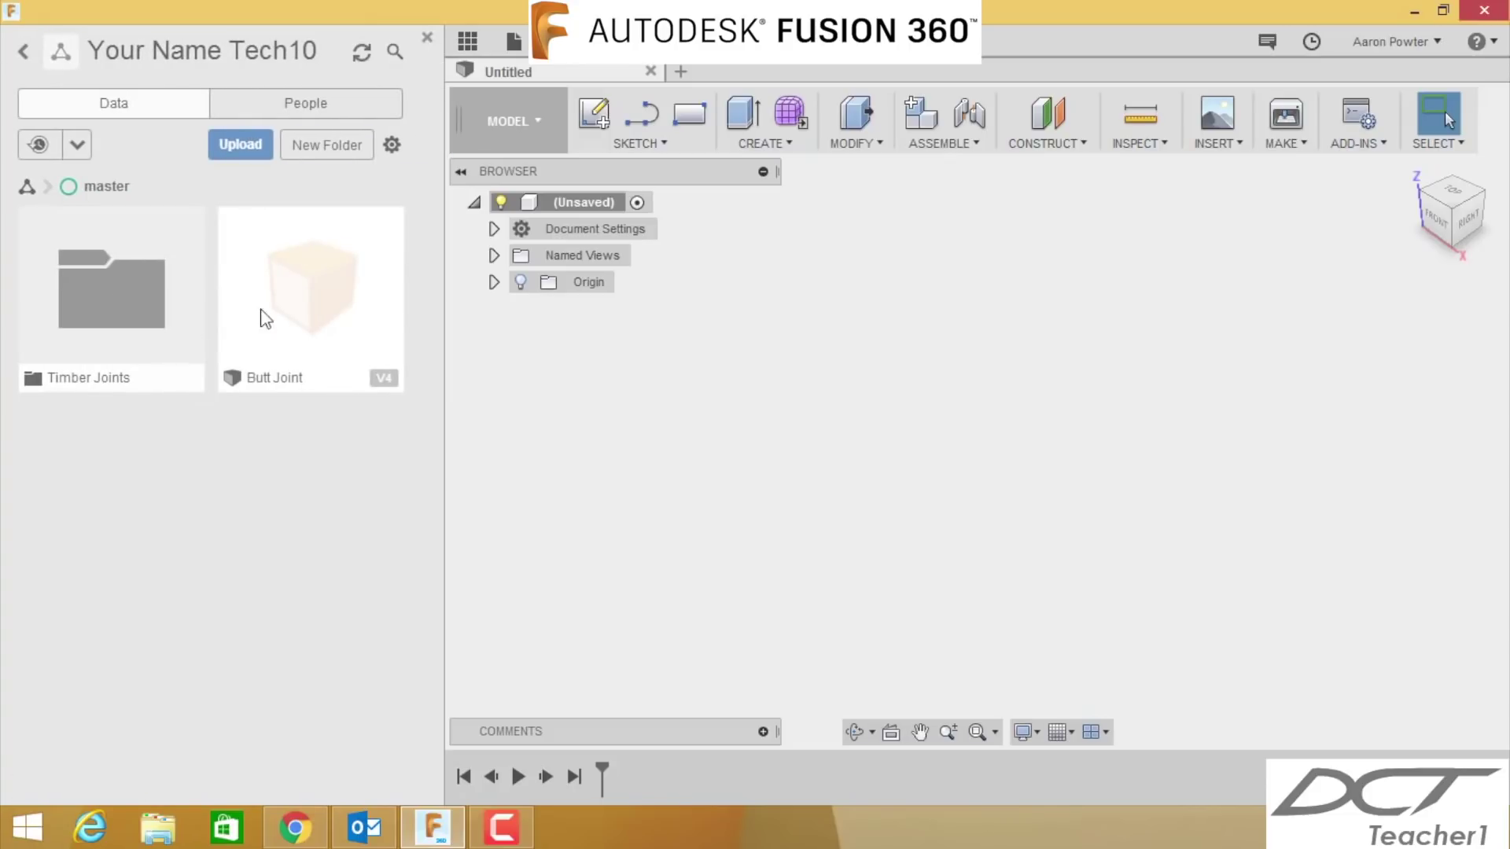
- Relocate Butt Joint V4 with Move into Timber Joints, then open that folder to check it
{"action": "right_click", "coordinate": [308, 358]}
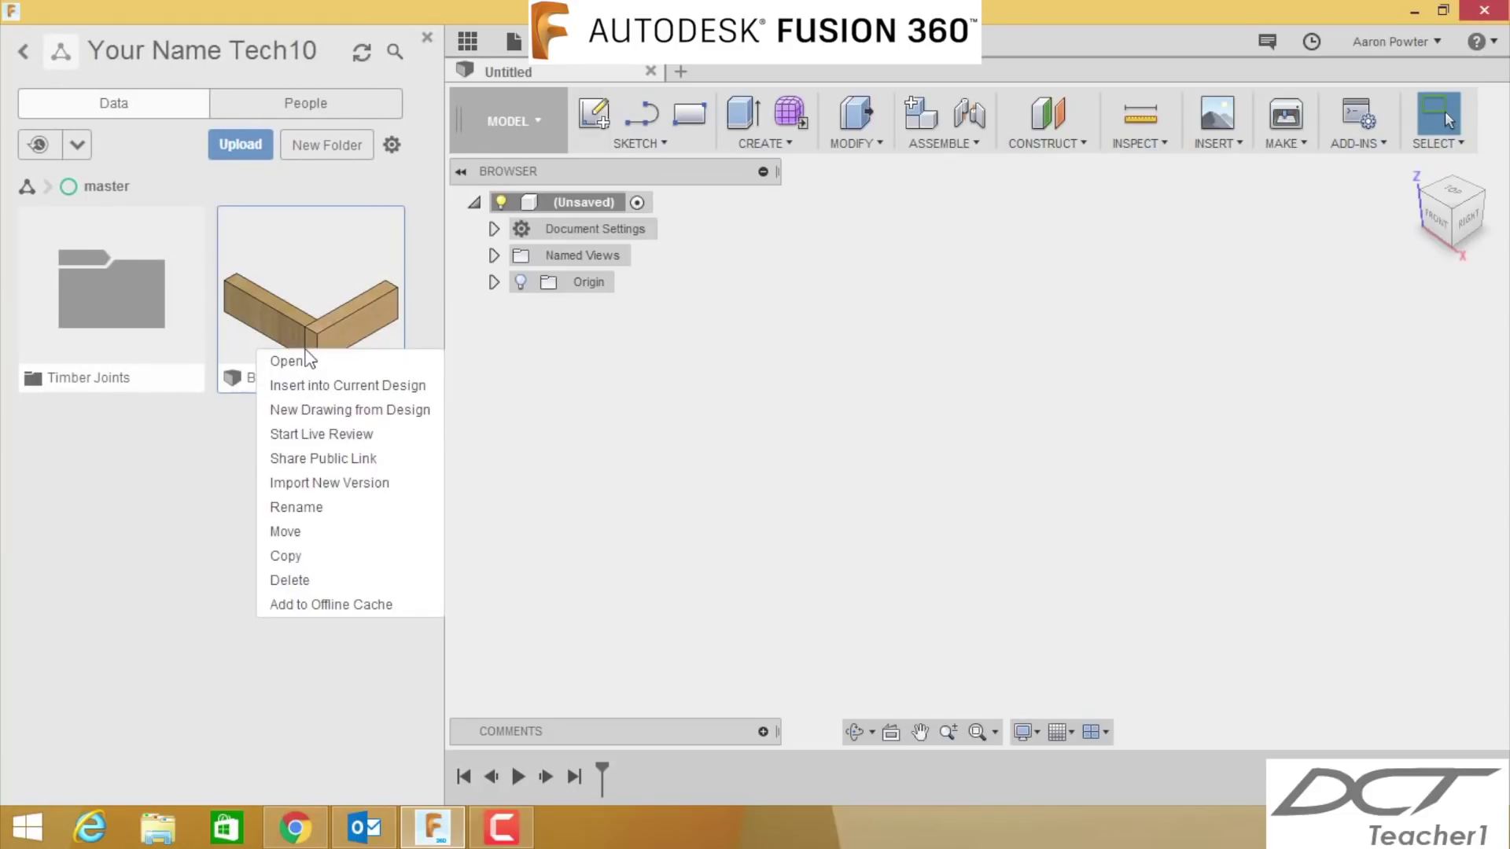
{"action": "left_click", "coordinate": [306, 533]}
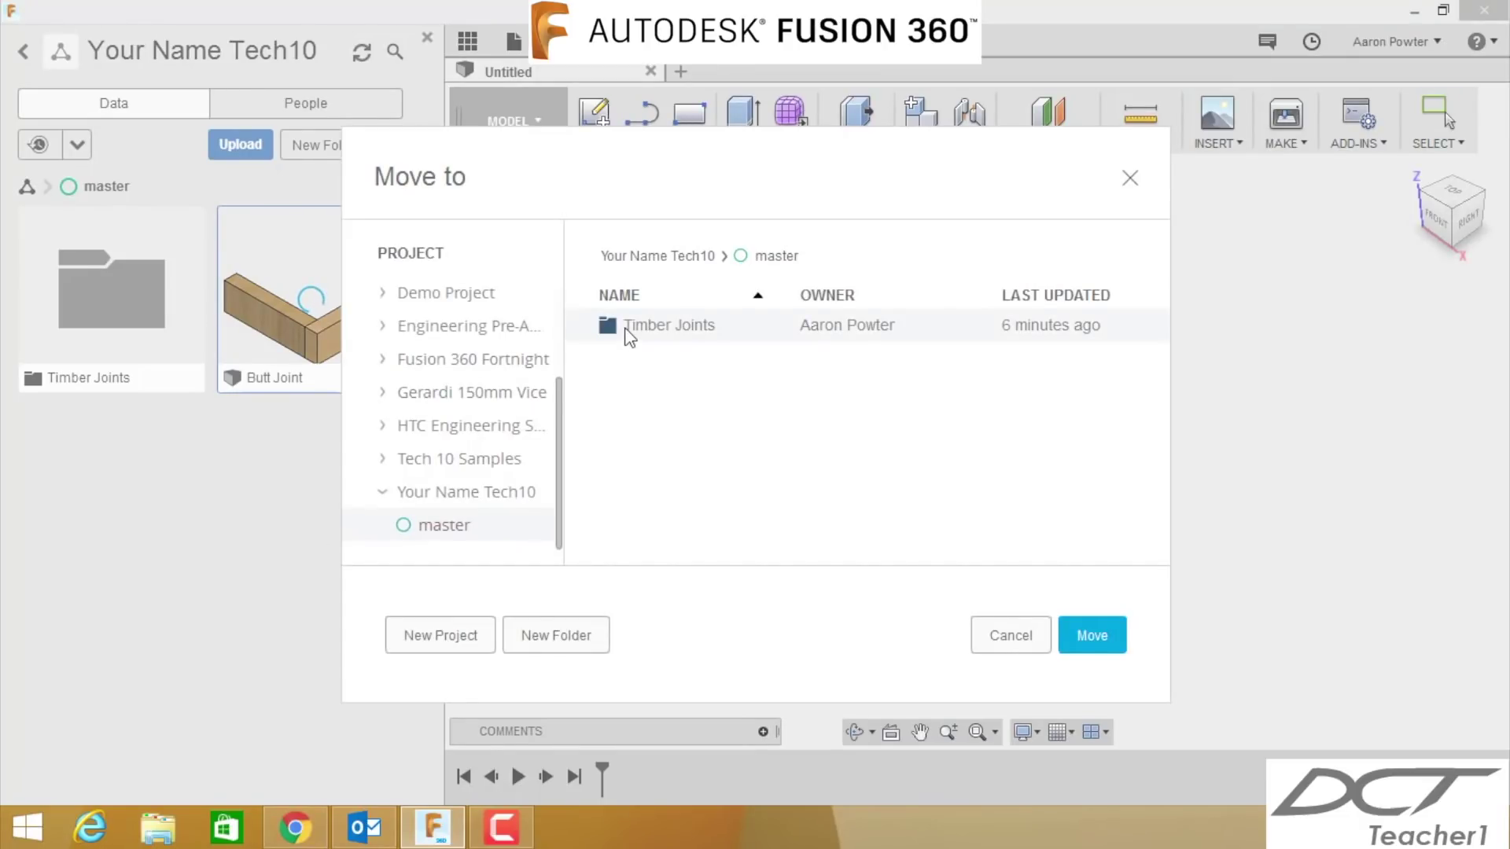
{"action": "left_click", "coordinate": [1097, 637]}
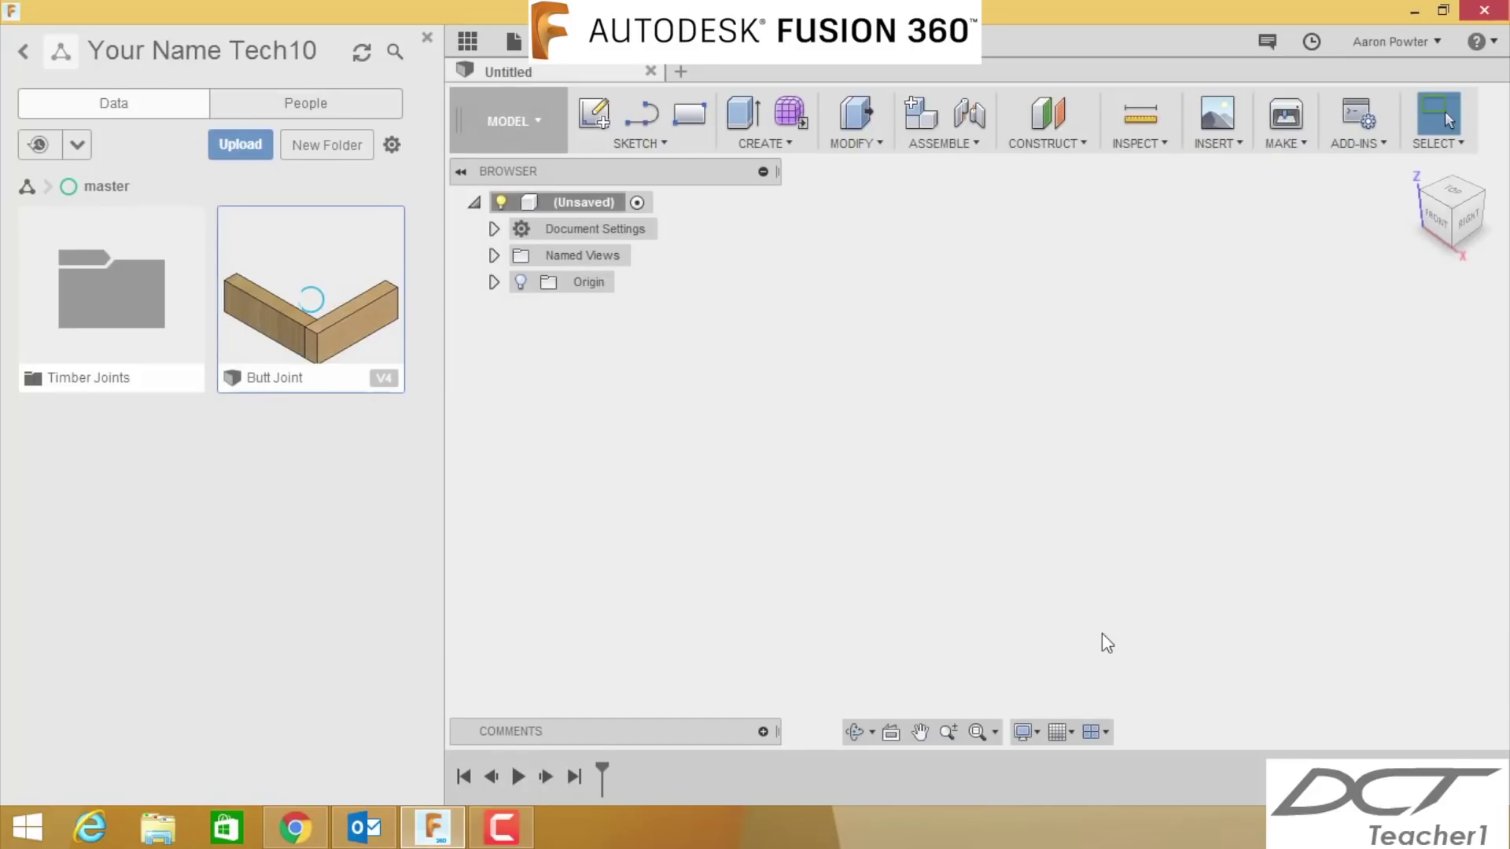
{"action": "left_click", "coordinate": [102, 334]}
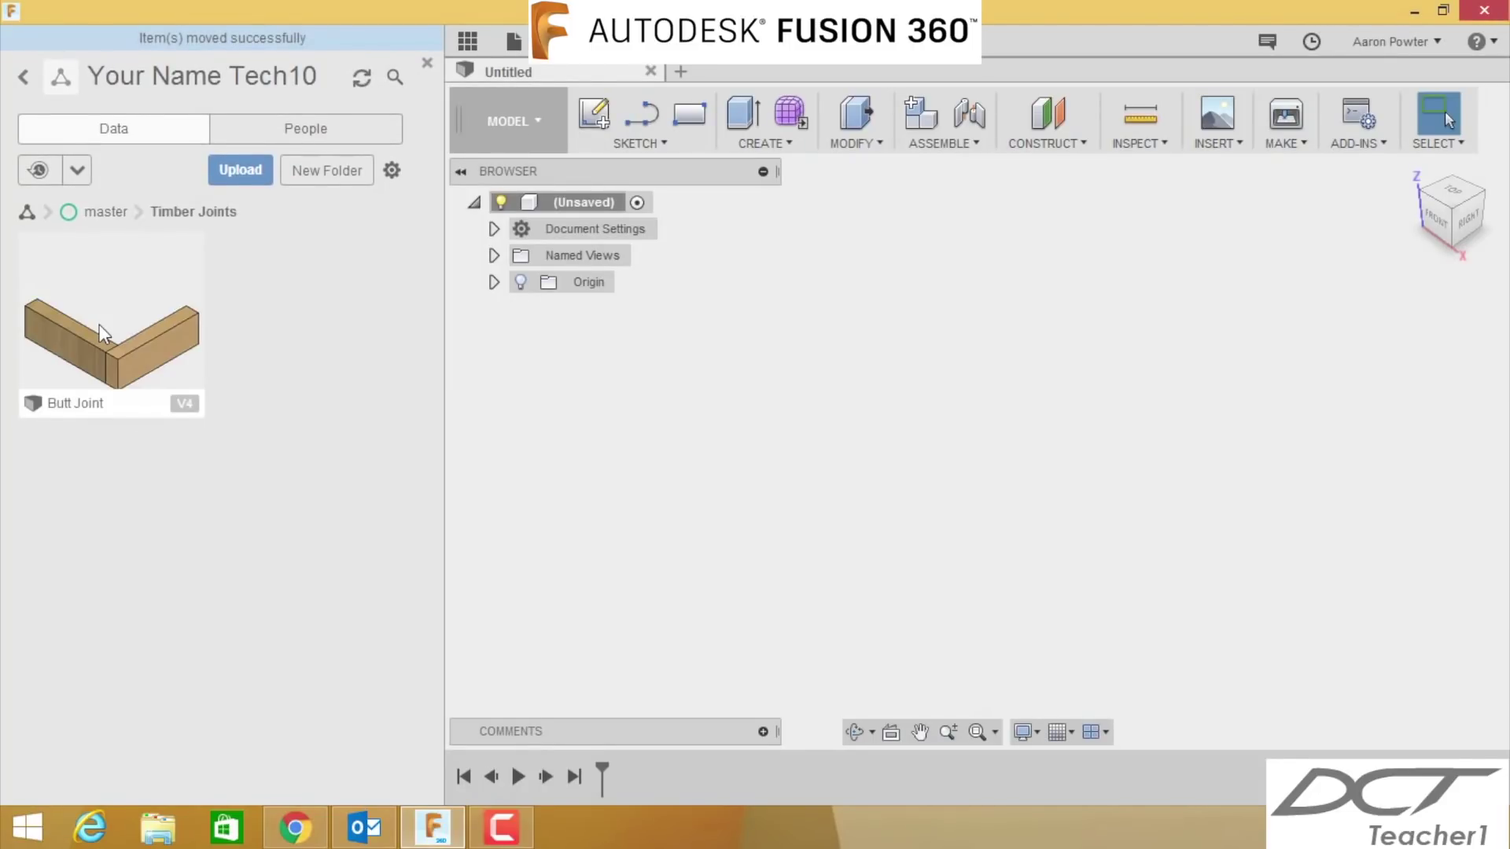